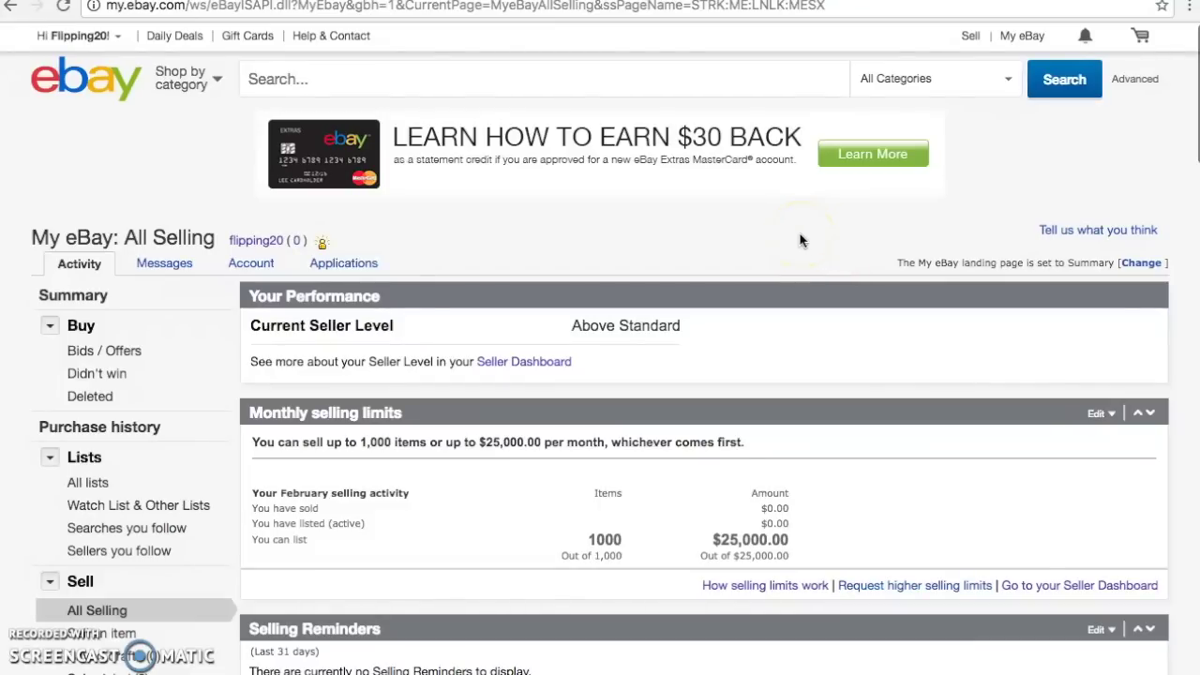
Open the Seller Dashboard and start a new listing from Start selling
click(526, 365)
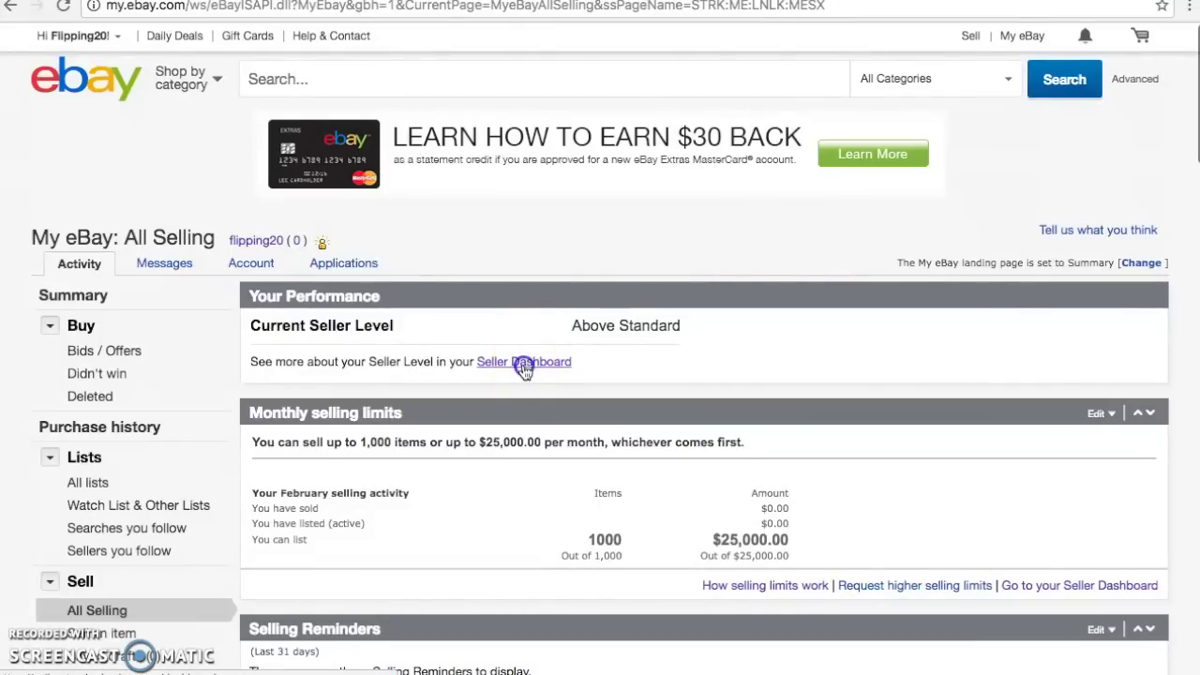
click(547, 356)
click(507, 325)
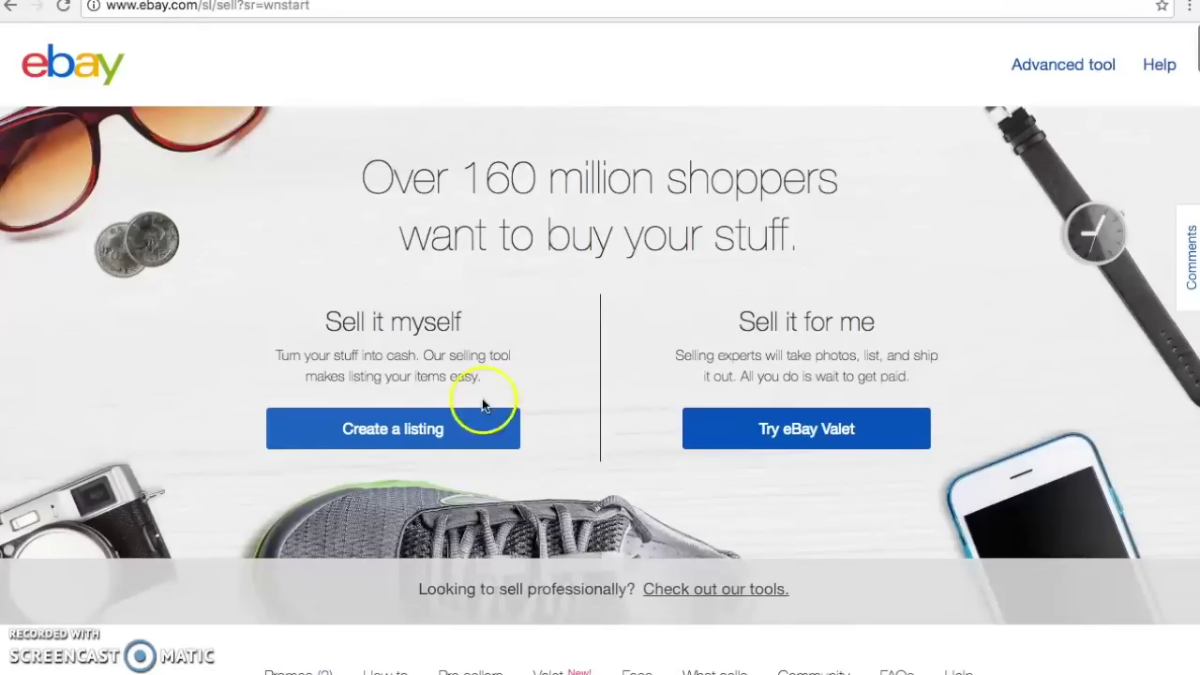
Switch to the Advanced listing tool and begin a new blank template
click(1047, 68)
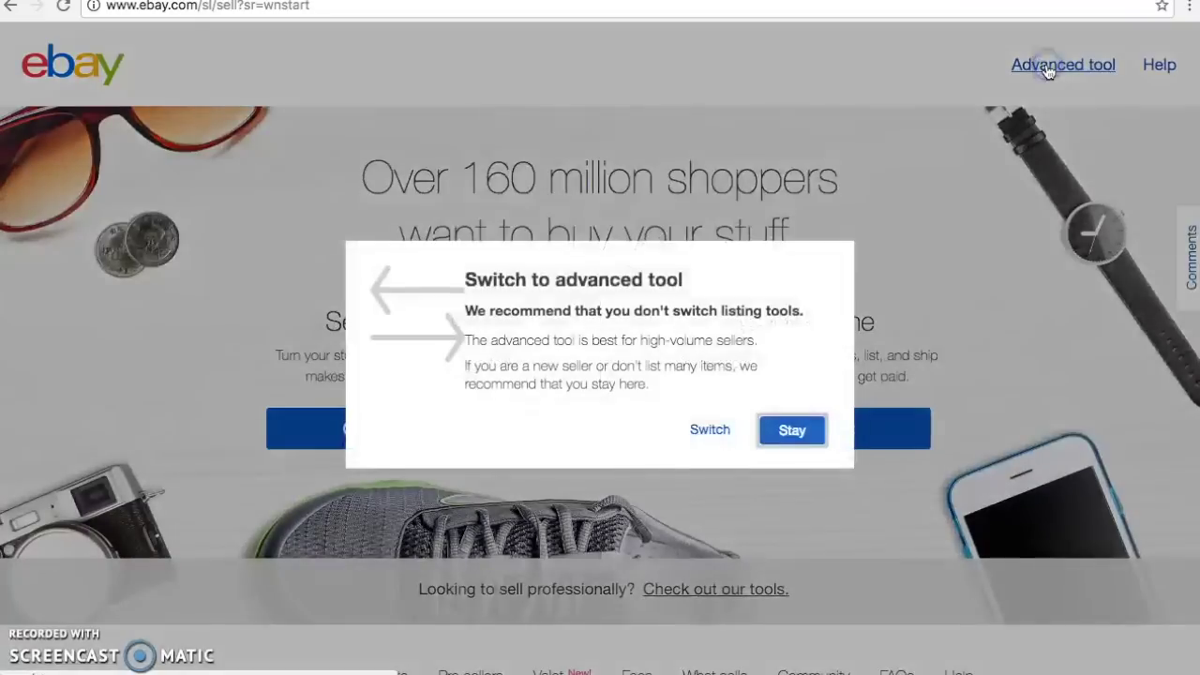
click(710, 432)
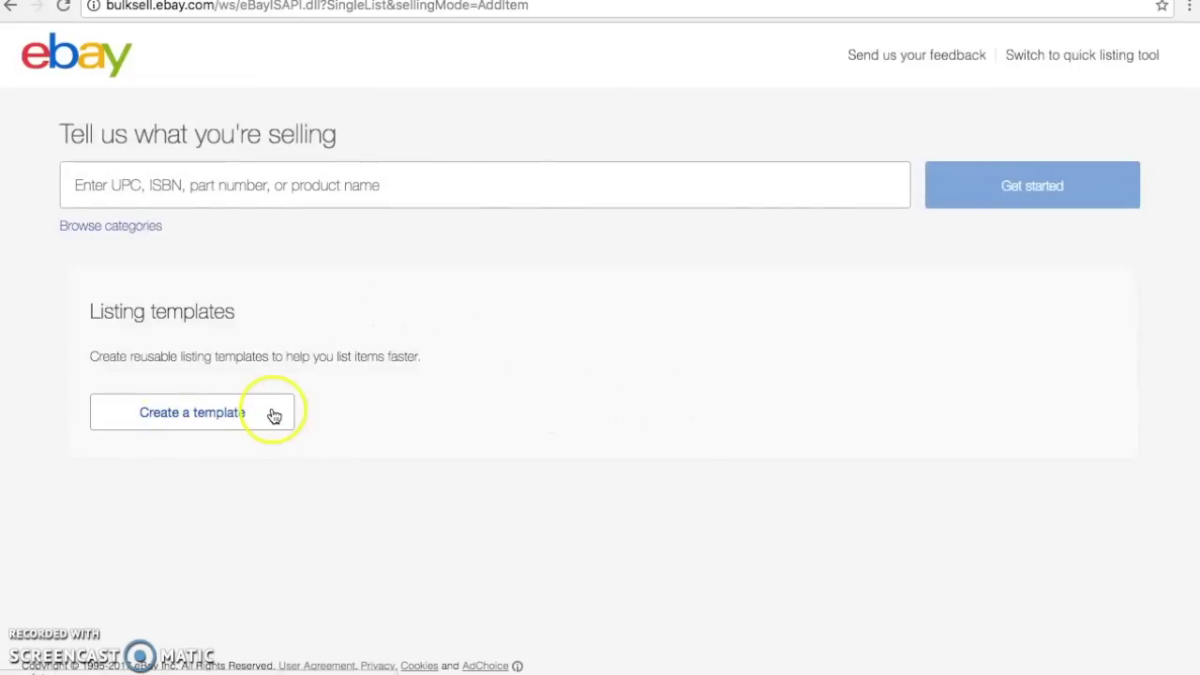
click(221, 418)
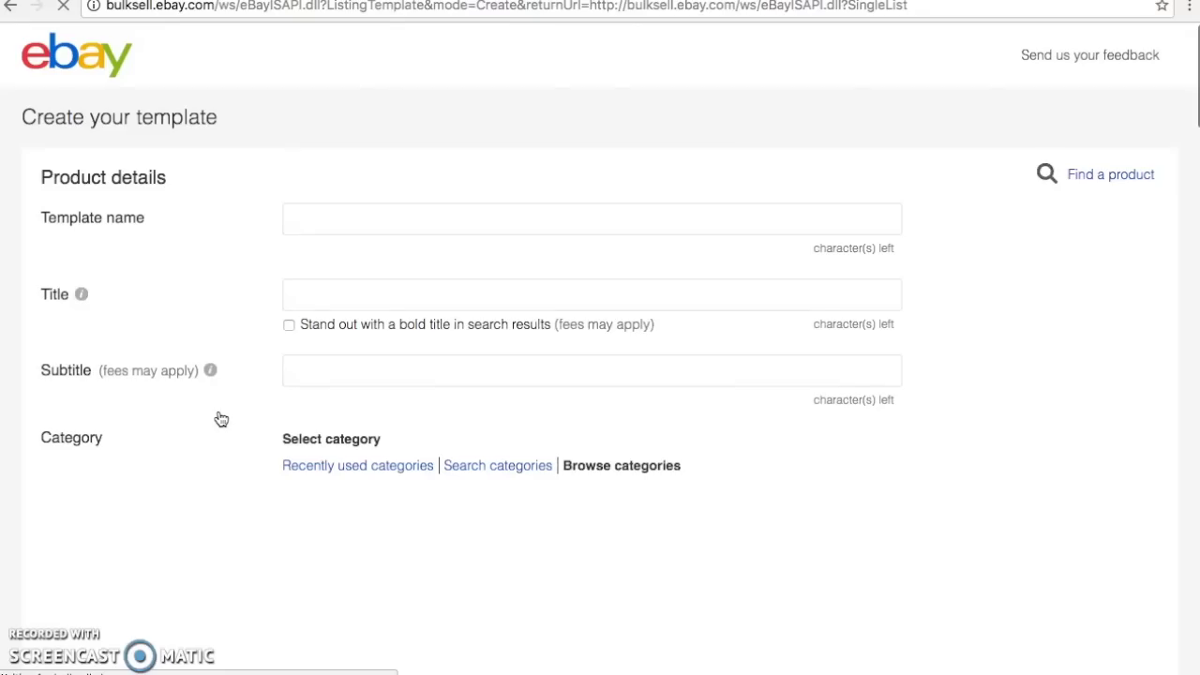
Choose the category Clothing, Shoes & Accessories > Women's Clothing > Dresses
click(303, 213)
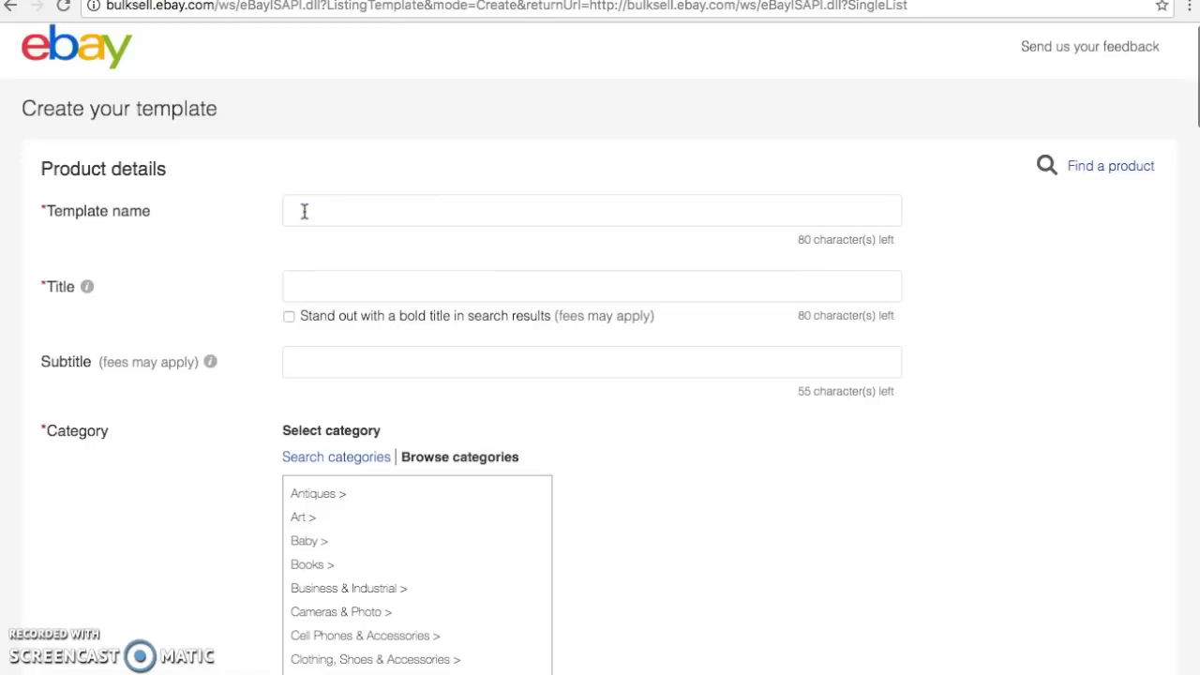
click(304, 212)
scroll(303, 212, down, 3)
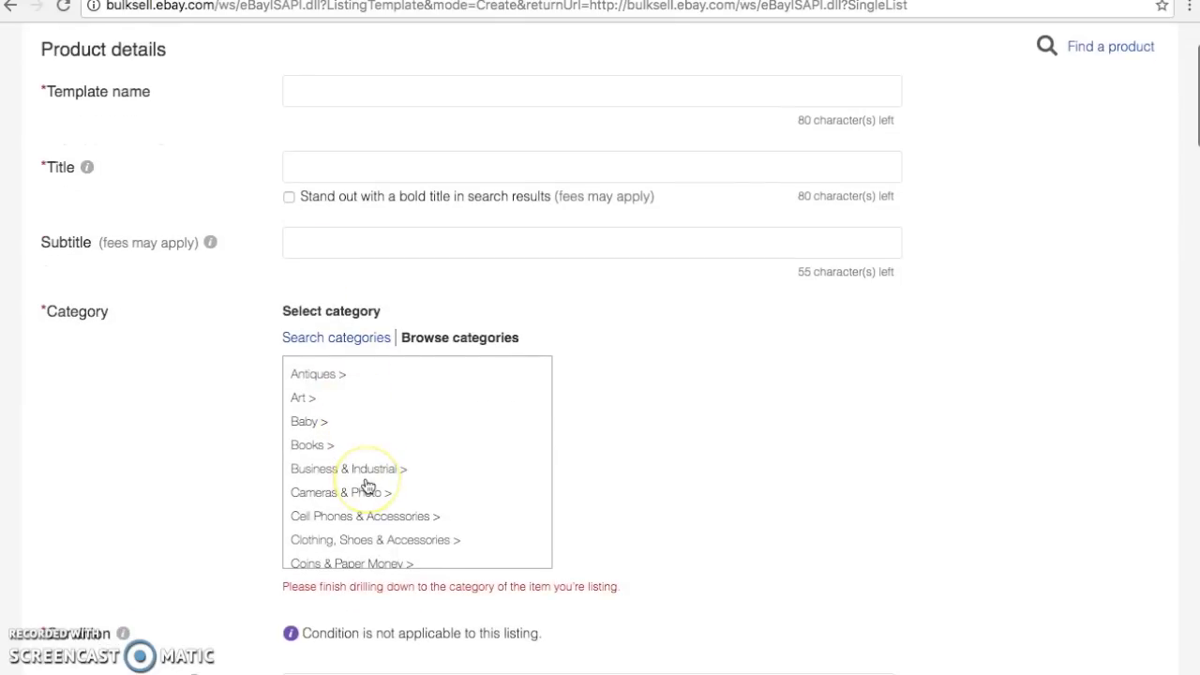
scroll(368, 486, down, 2)
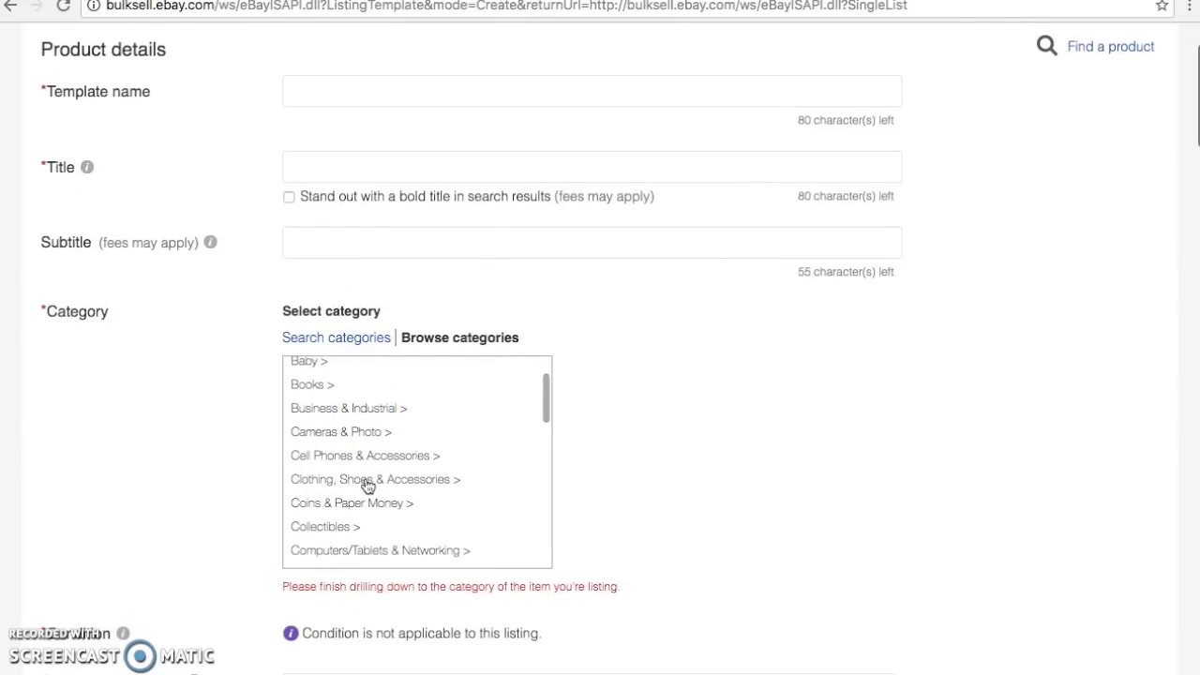
click(367, 480)
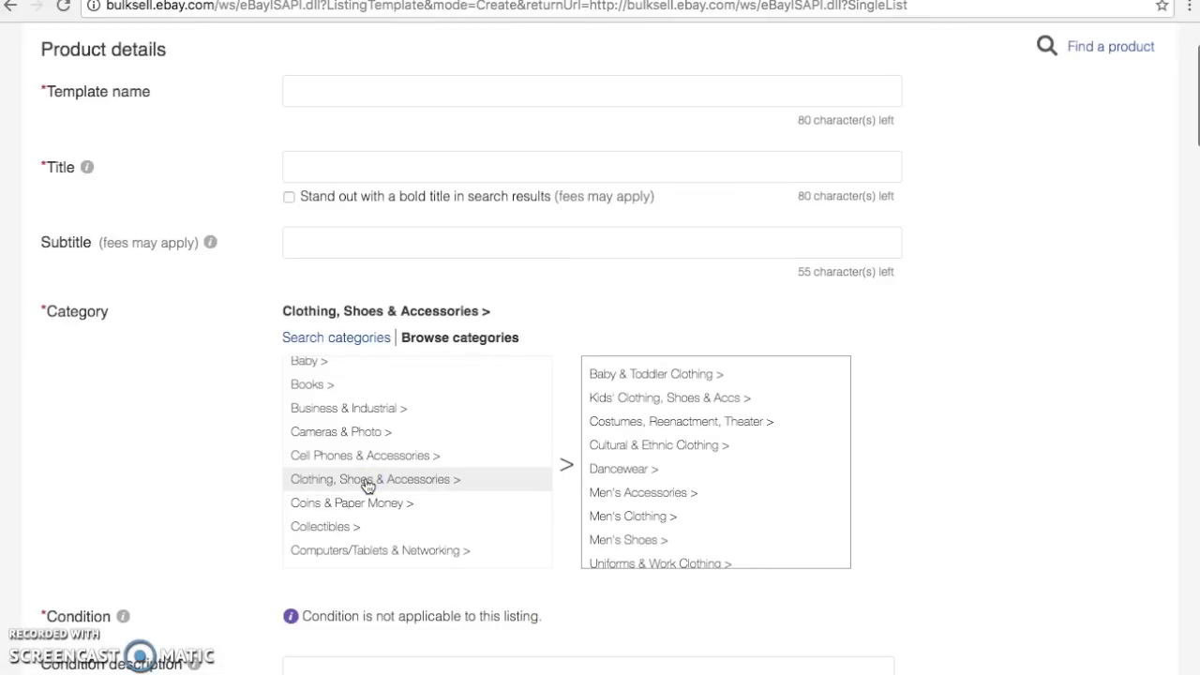
scroll(656, 492, down, 2)
scroll(656, 496, down, 1)
scroll(662, 514, down, 1)
click(649, 522)
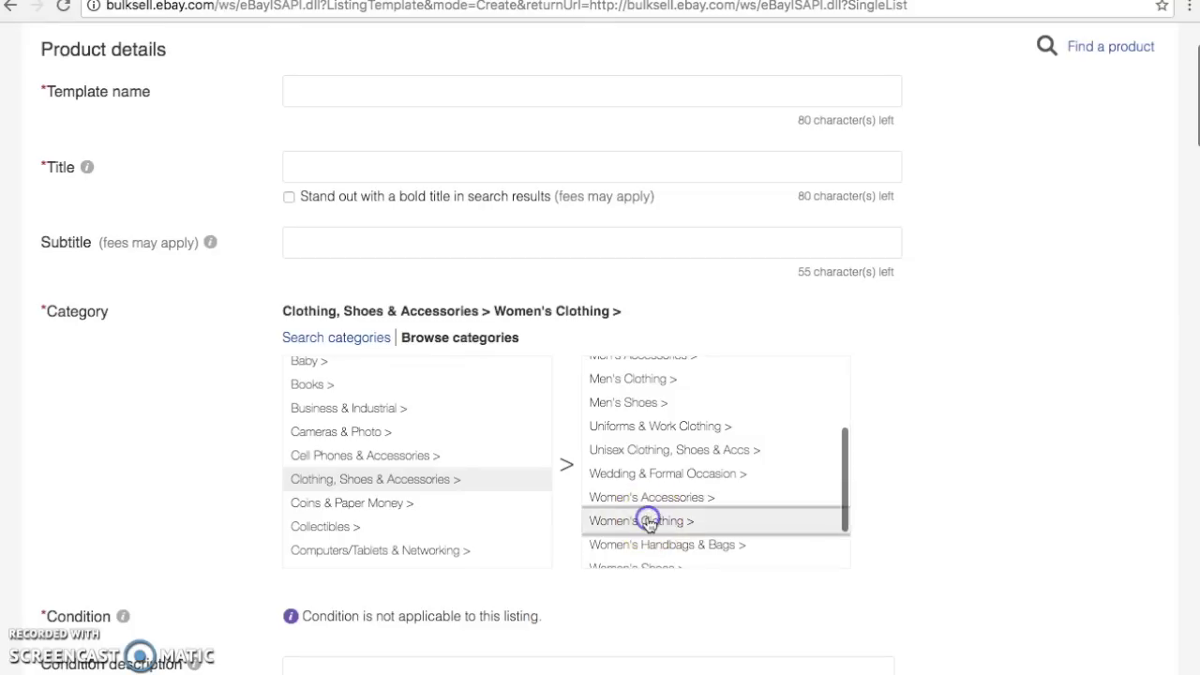
click(677, 431)
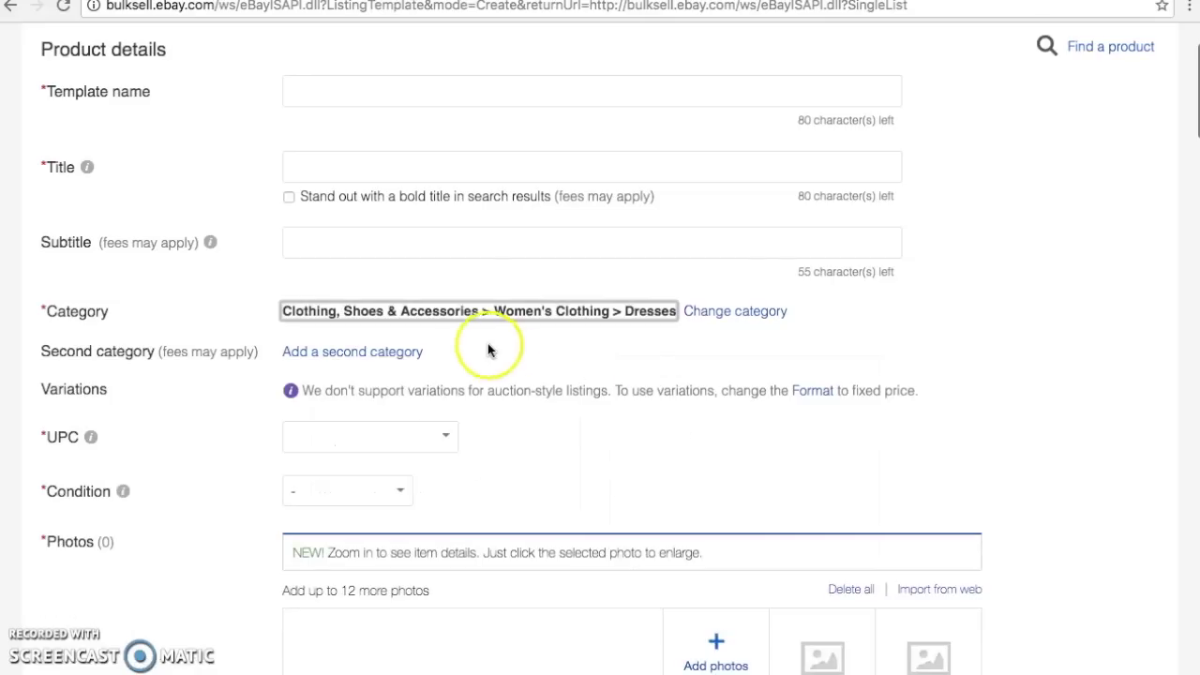
Enter 'Women's Dresses' as the template name
scroll(450, 281, up, 1)
click(338, 141)
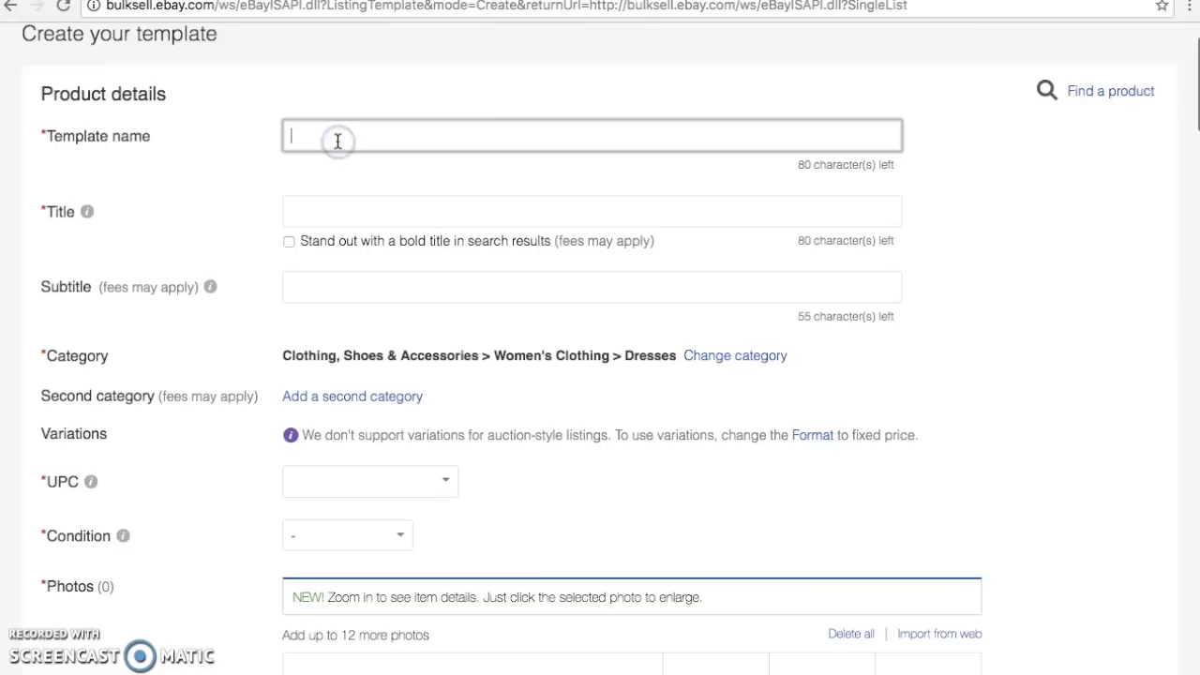
text(Women's Dresses)
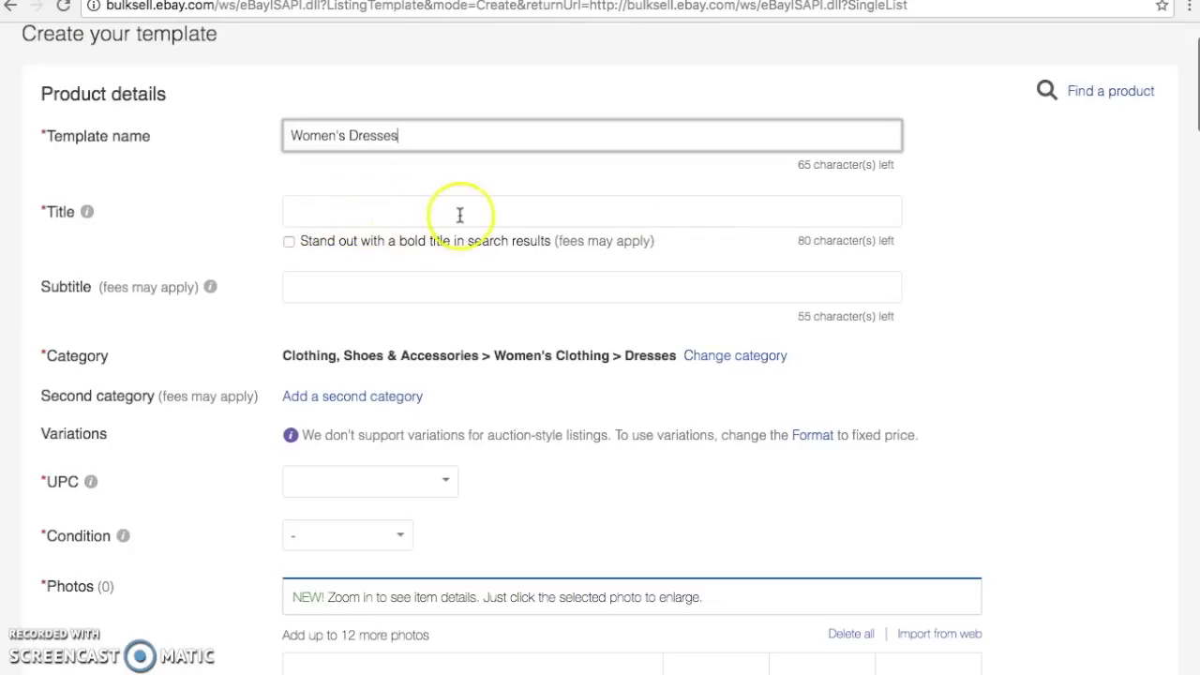
scroll(459, 215, down, 2)
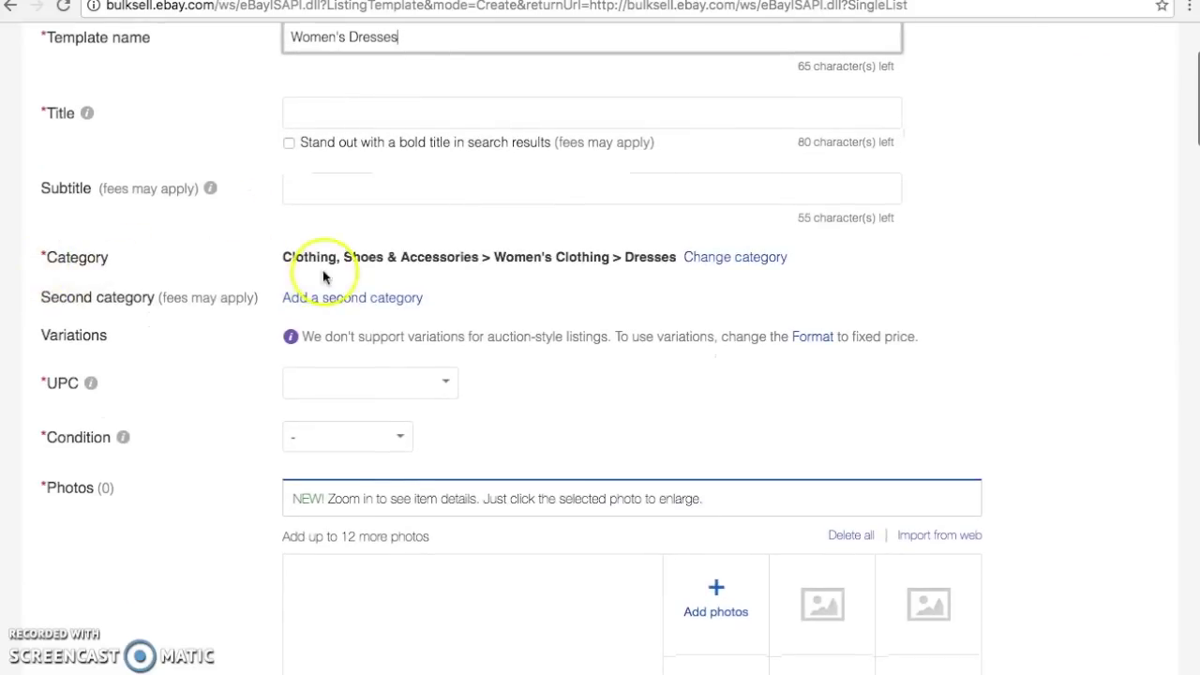
scroll(669, 254, down, 2)
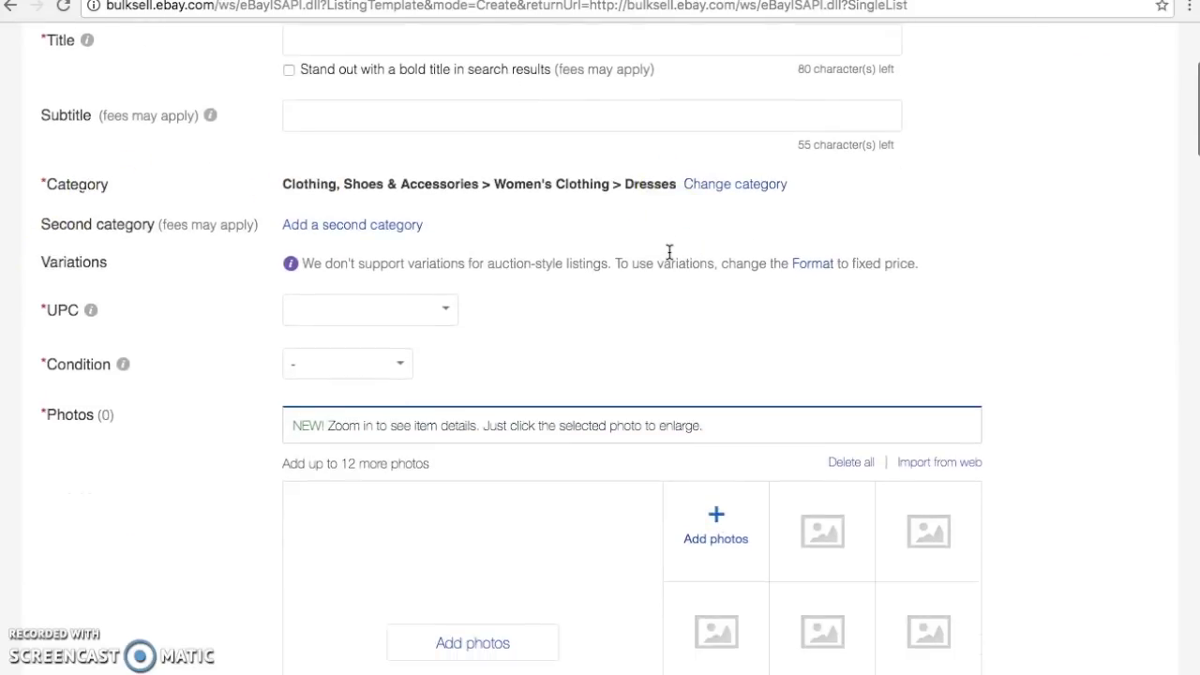
scroll(477, 295, down, 1)
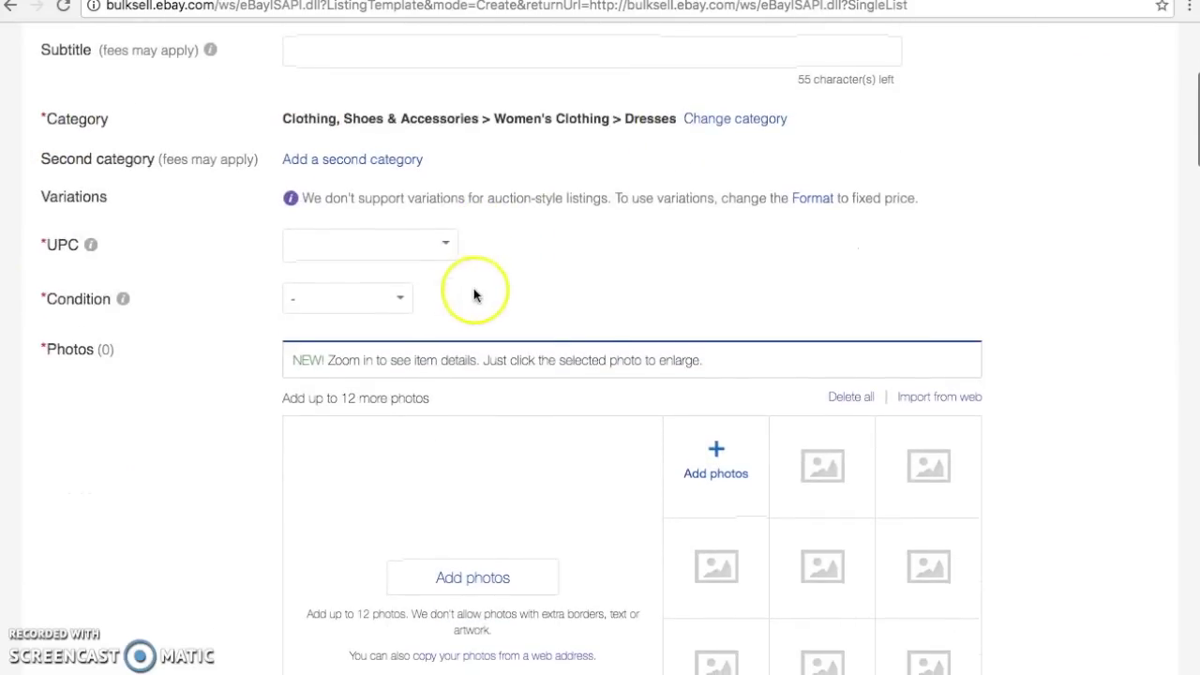
Set condition to Pre-owned, described as 'Gently pre-owned - no holes, rips, or stains.'
click(402, 297)
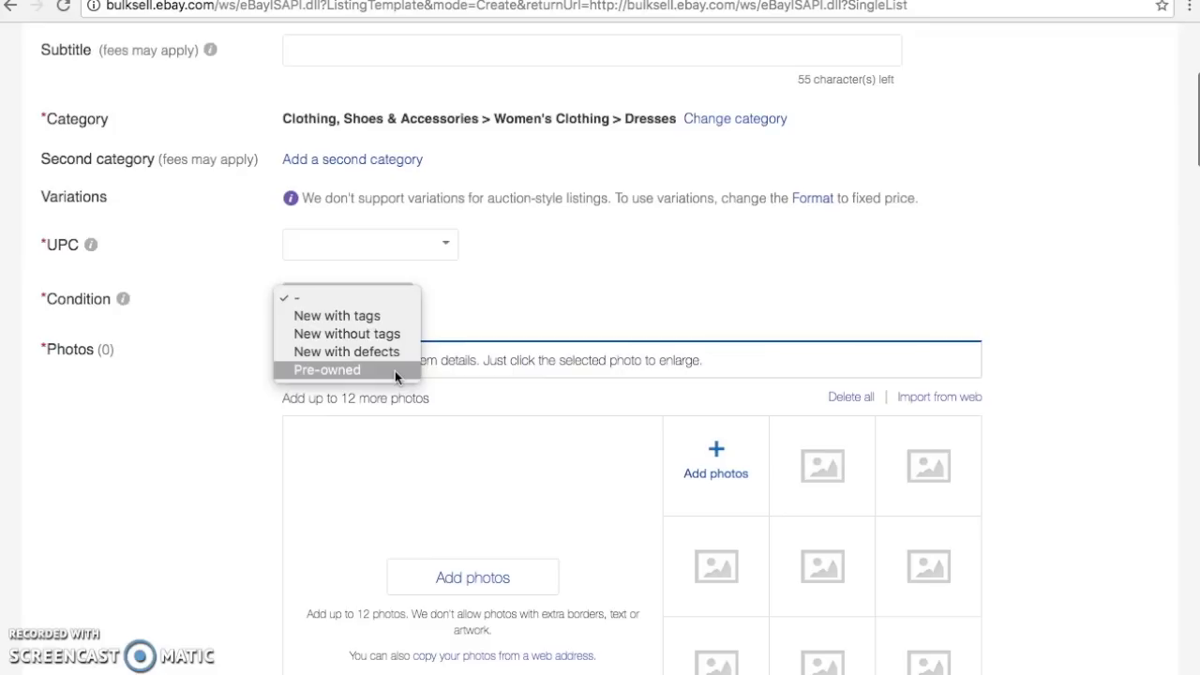
click(380, 370)
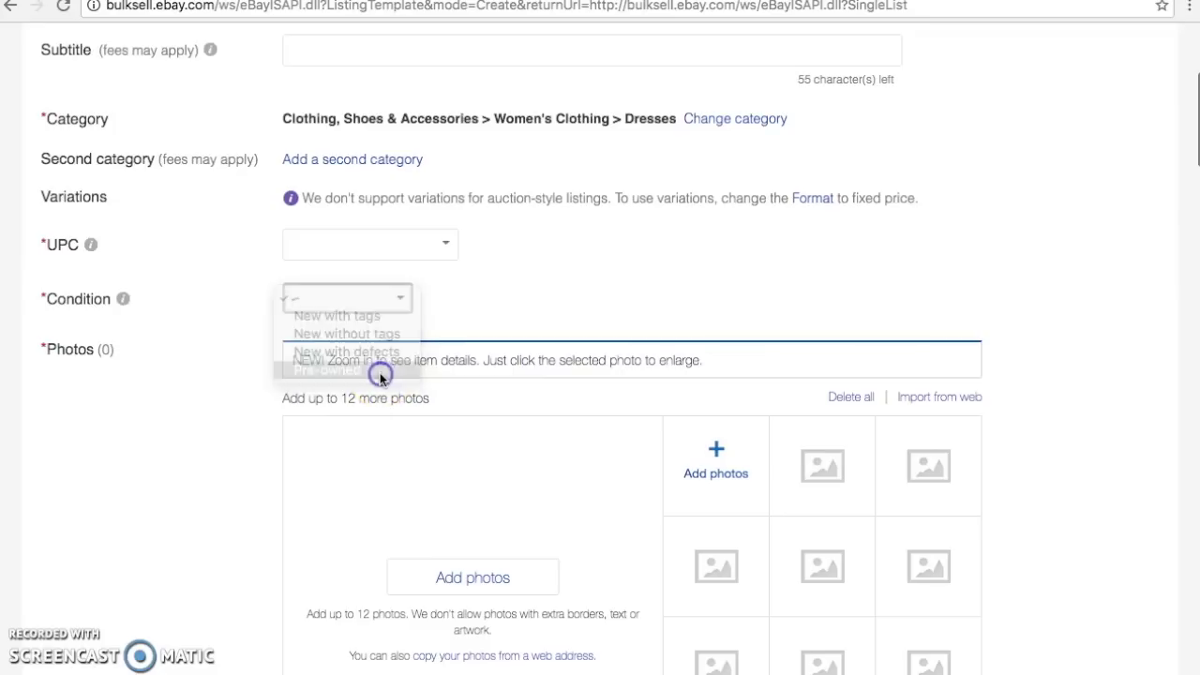
click(357, 368)
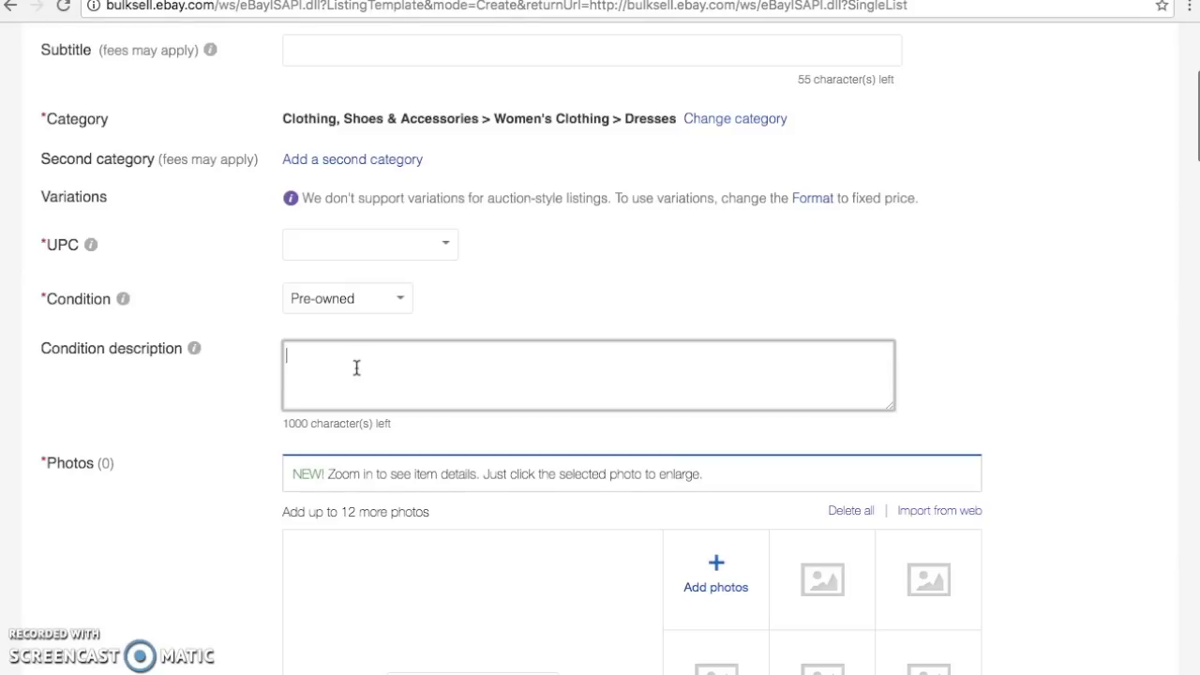
text(Gently pre-owened)
key(BackSpace)
key(BackSpace)
key(BackSpace)
key(BackSpace)
text(ned - no holes, )
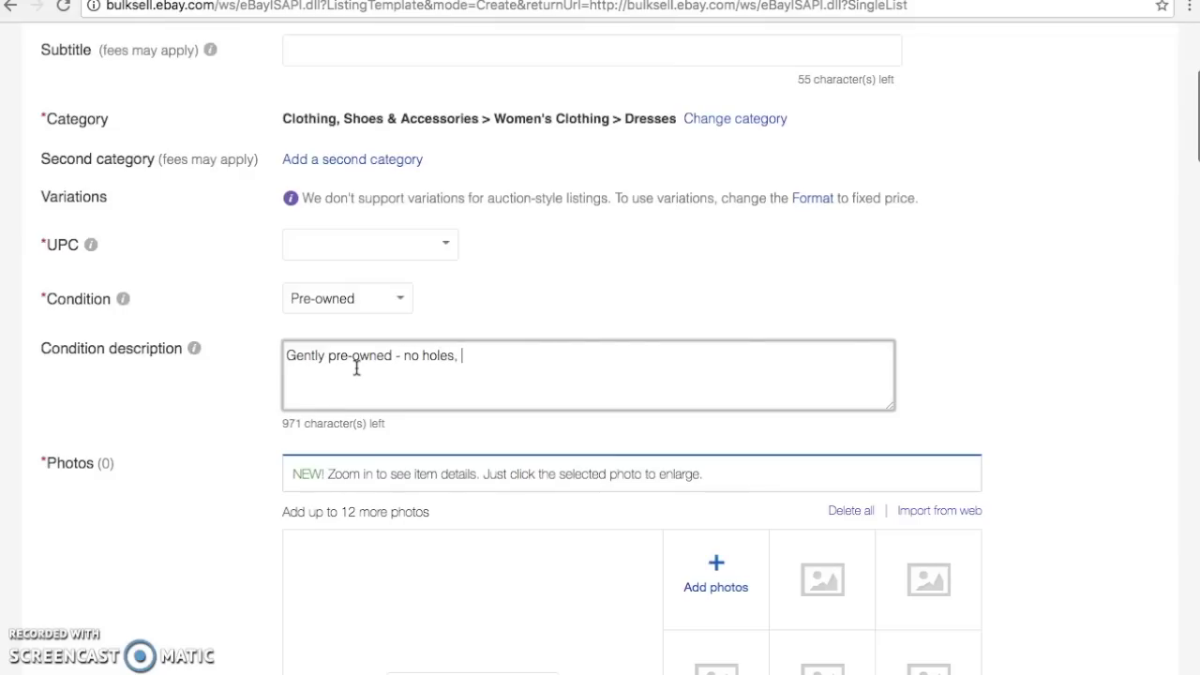
text(rips, or stains.)
scroll(356, 369, down, 1)
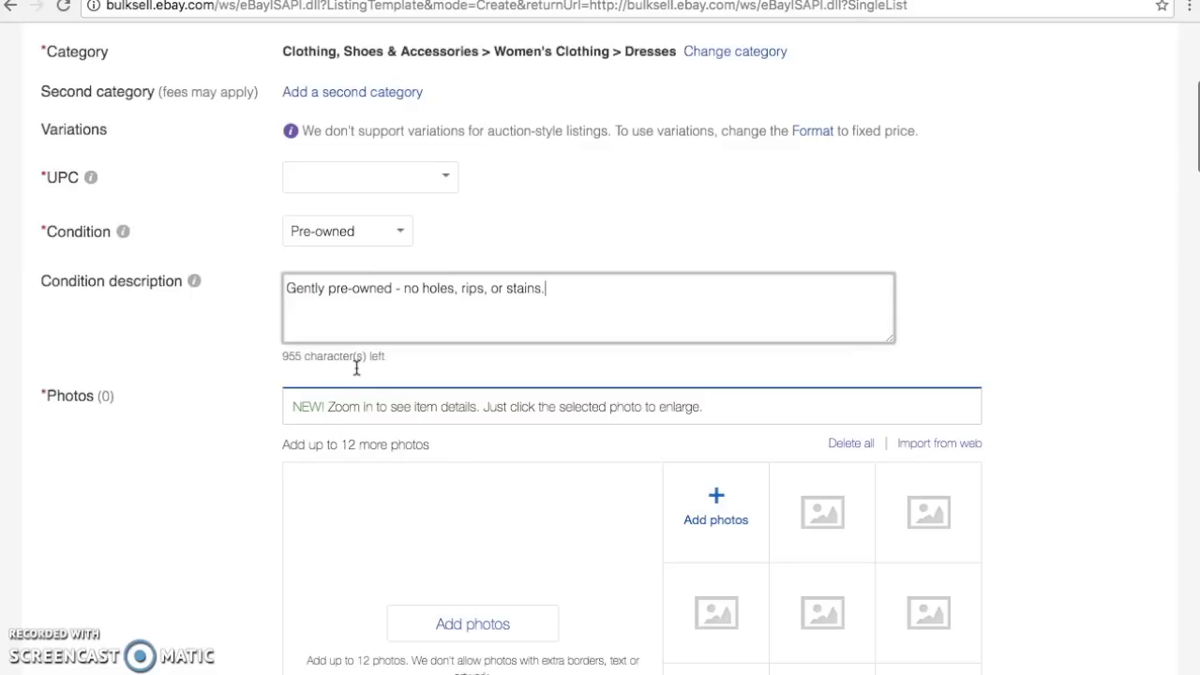
scroll(356, 368, down, 1)
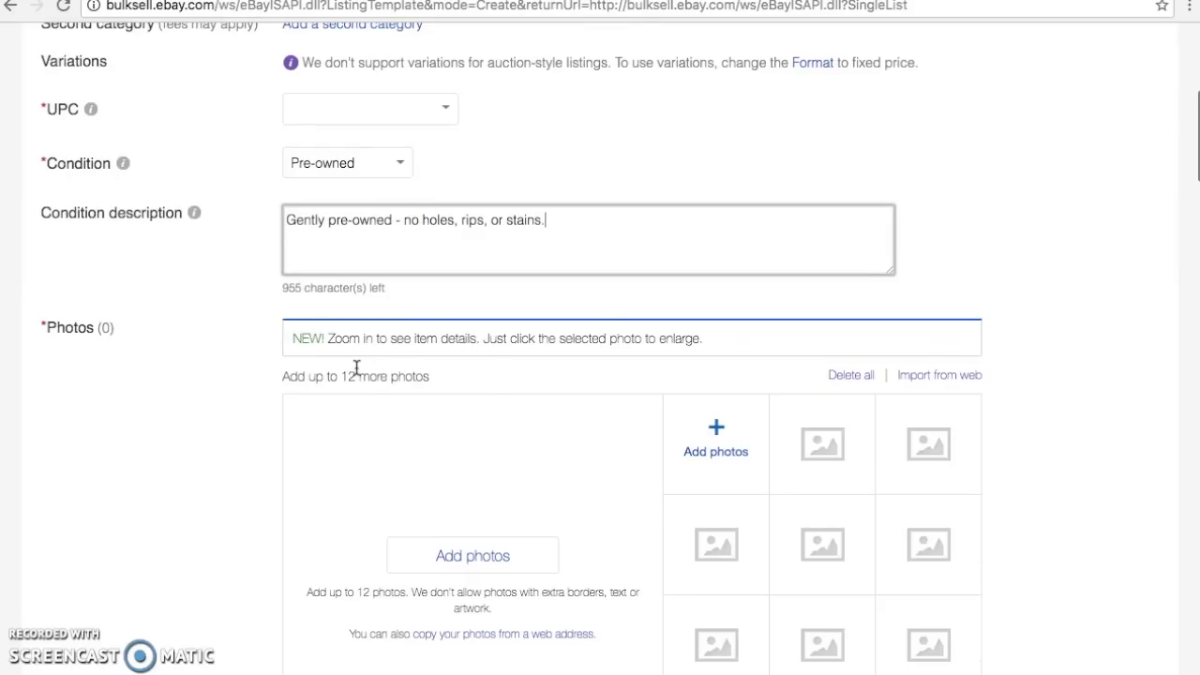
click(318, 173)
click(445, 109)
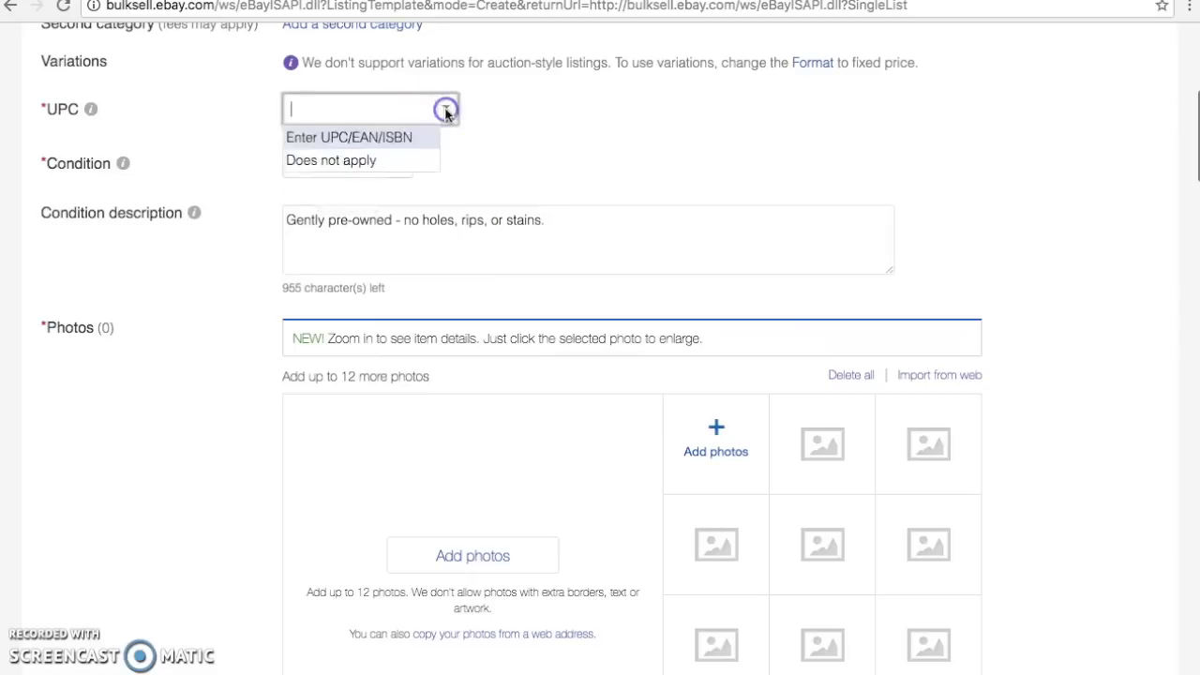
Set UPC to 'Does not apply' and move down to the Item description section
click(412, 161)
click(503, 156)
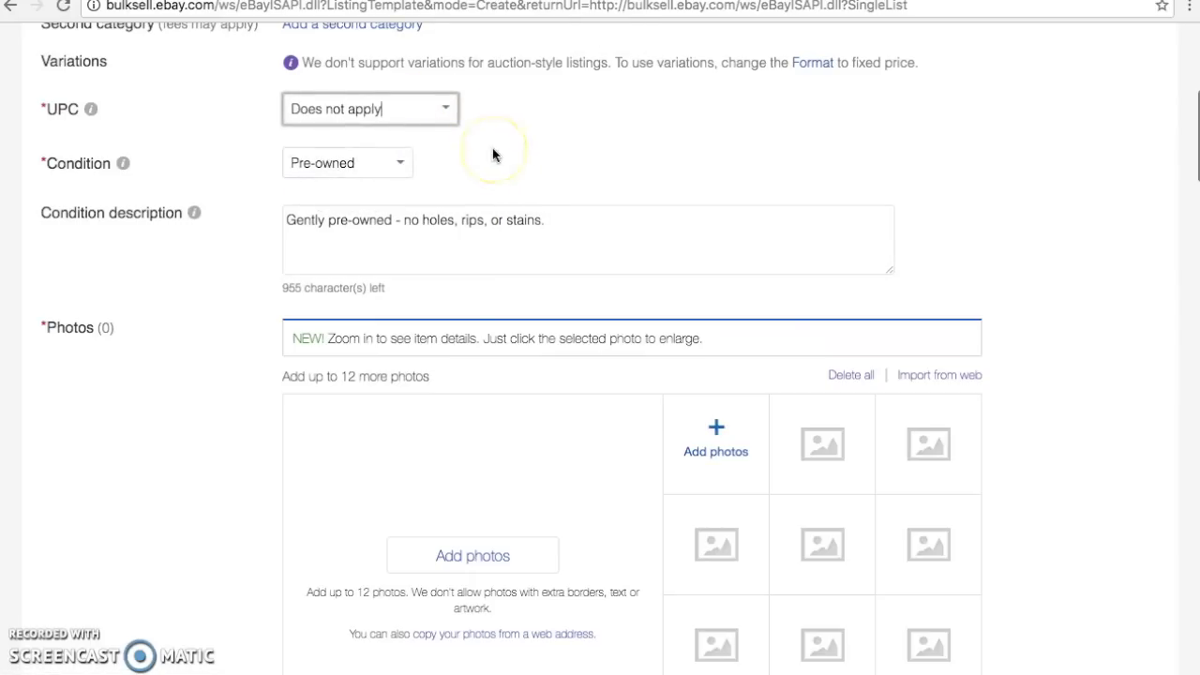
scroll(497, 157, down, 2)
scroll(494, 155, down, 3)
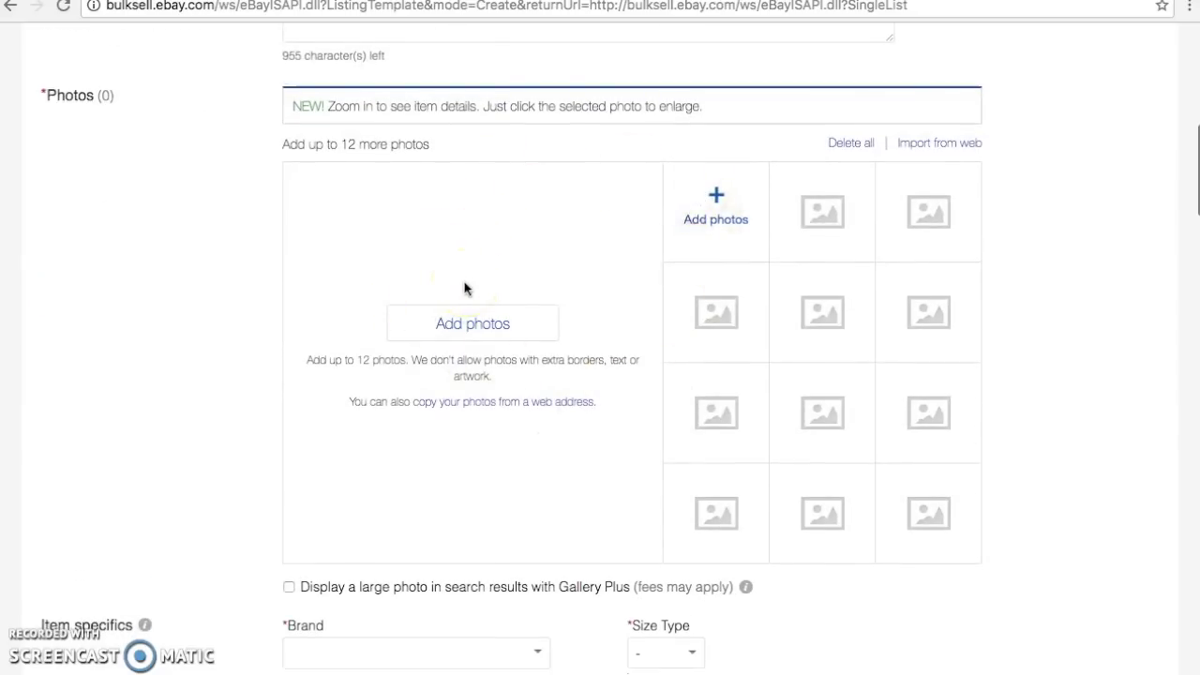
scroll(464, 288, down, 5)
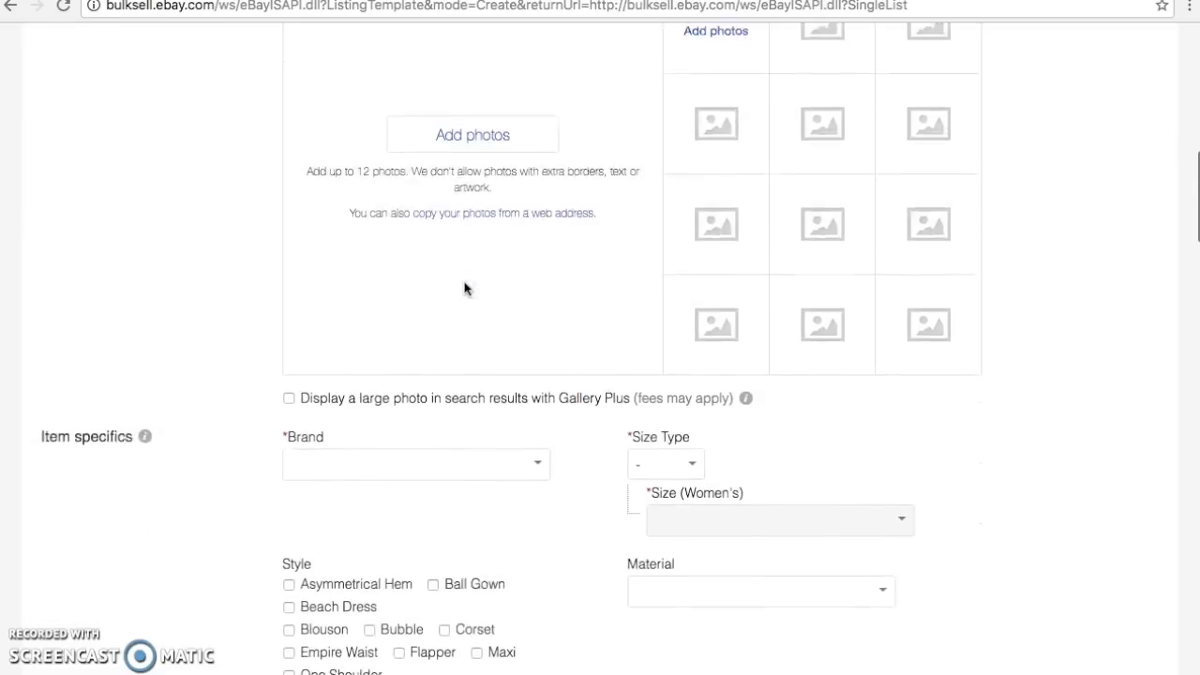
scroll(464, 288, down, 2)
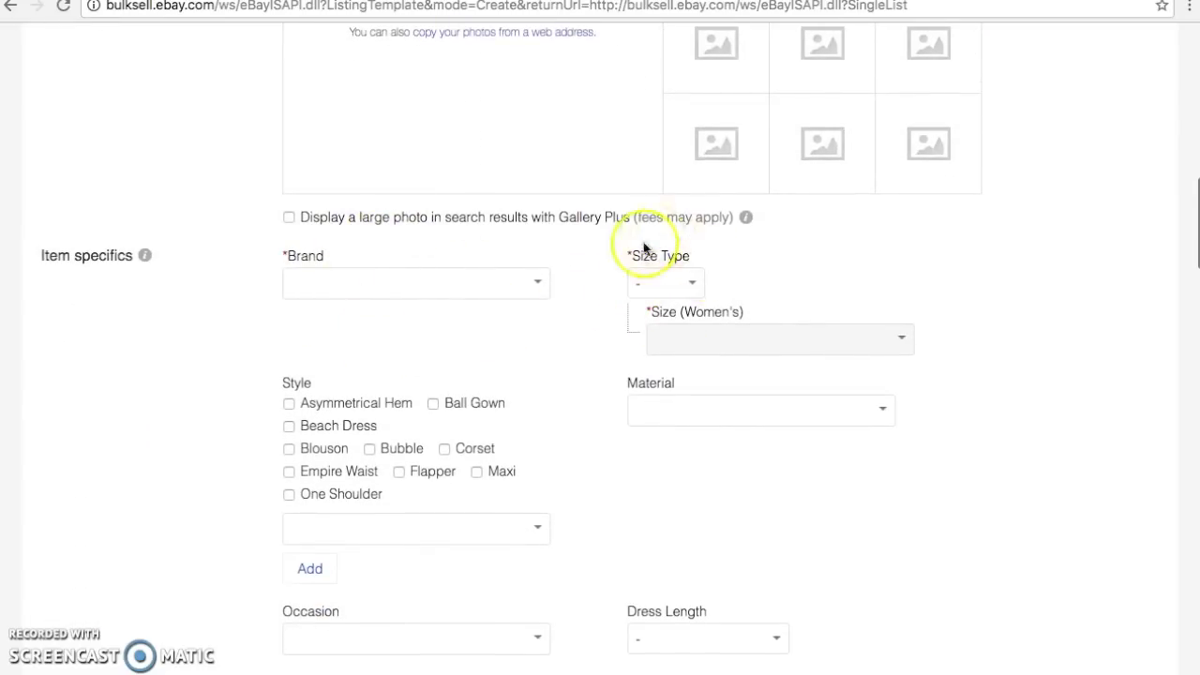
scroll(641, 255, down, 4)
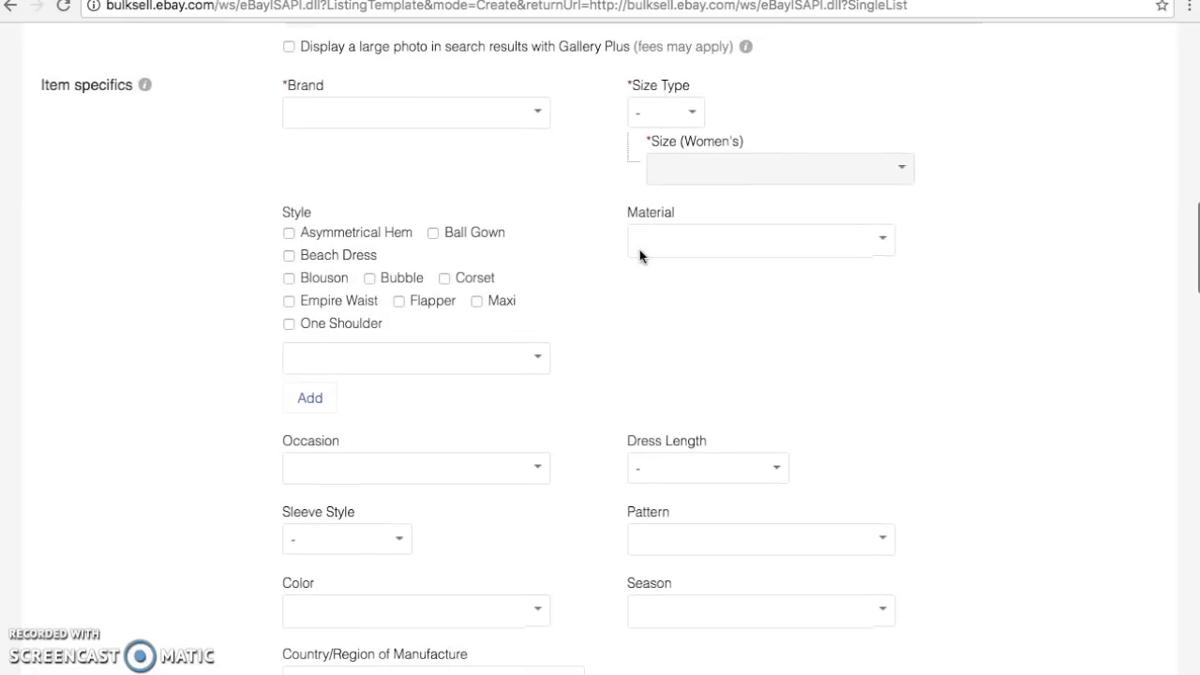
scroll(640, 255, down, 3)
scroll(639, 255, down, 8)
scroll(640, 256, down, 4)
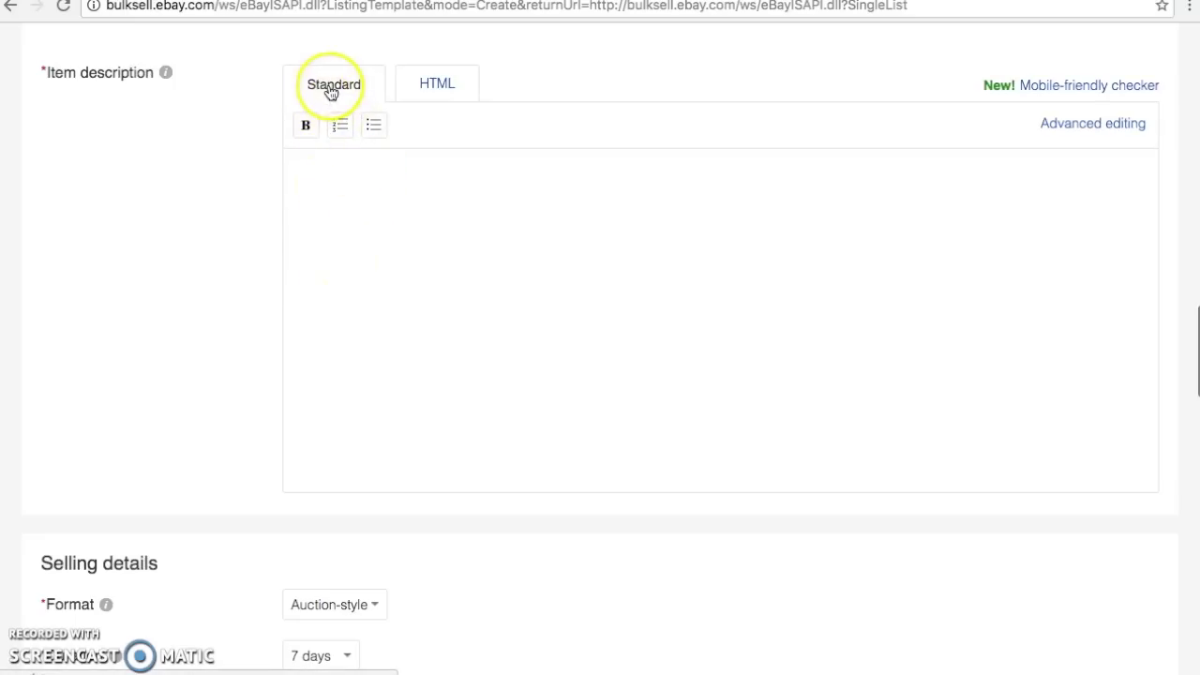
Switch the Item description editor to HTML entry
click(441, 91)
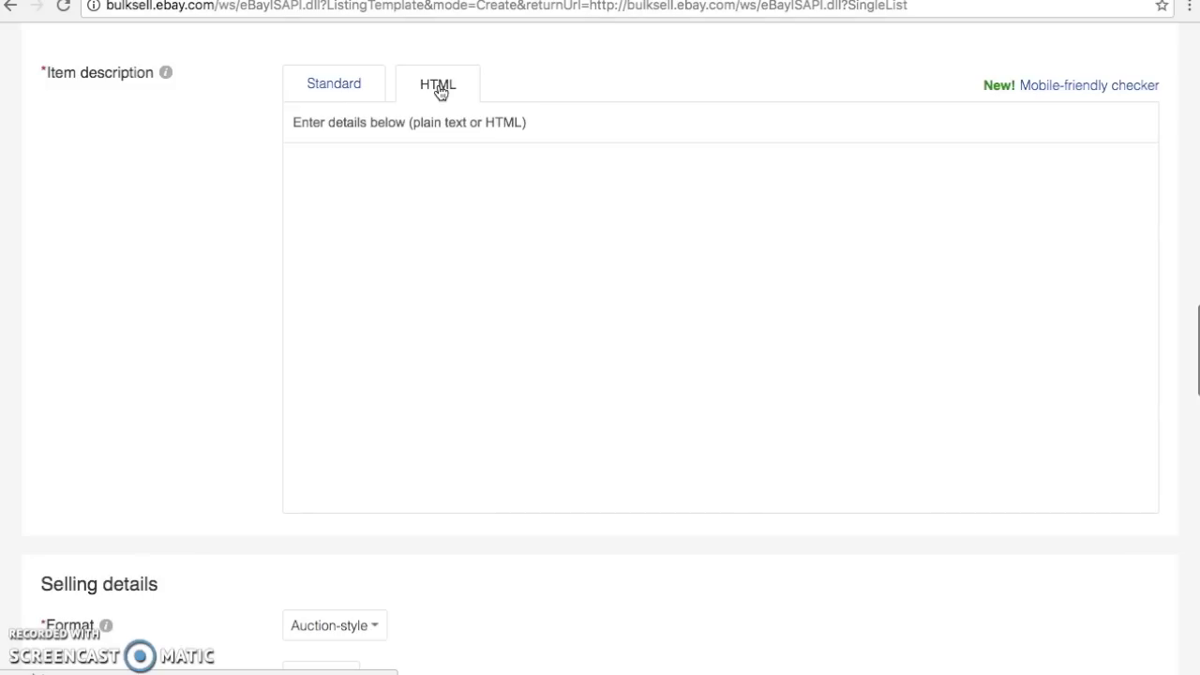
click(440, 90)
Copy the DRESS HTML code block from the Google Docs guide back to eBay
key(ctrl+Tab)
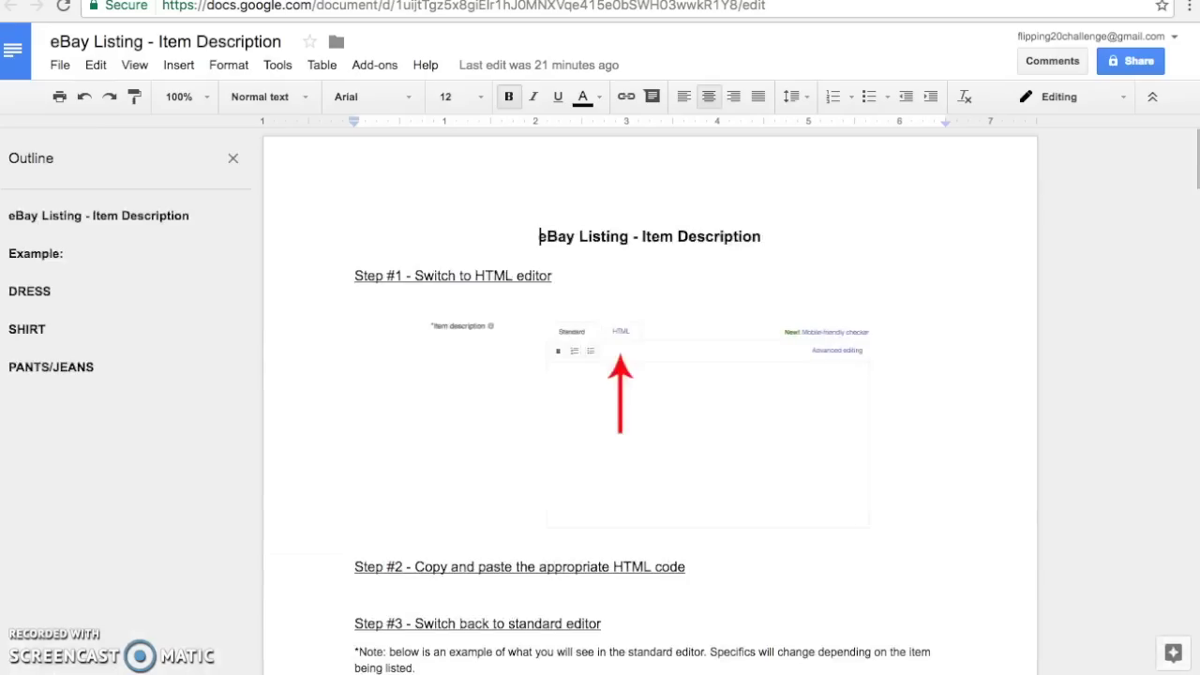
scroll(605, 386, down, 1)
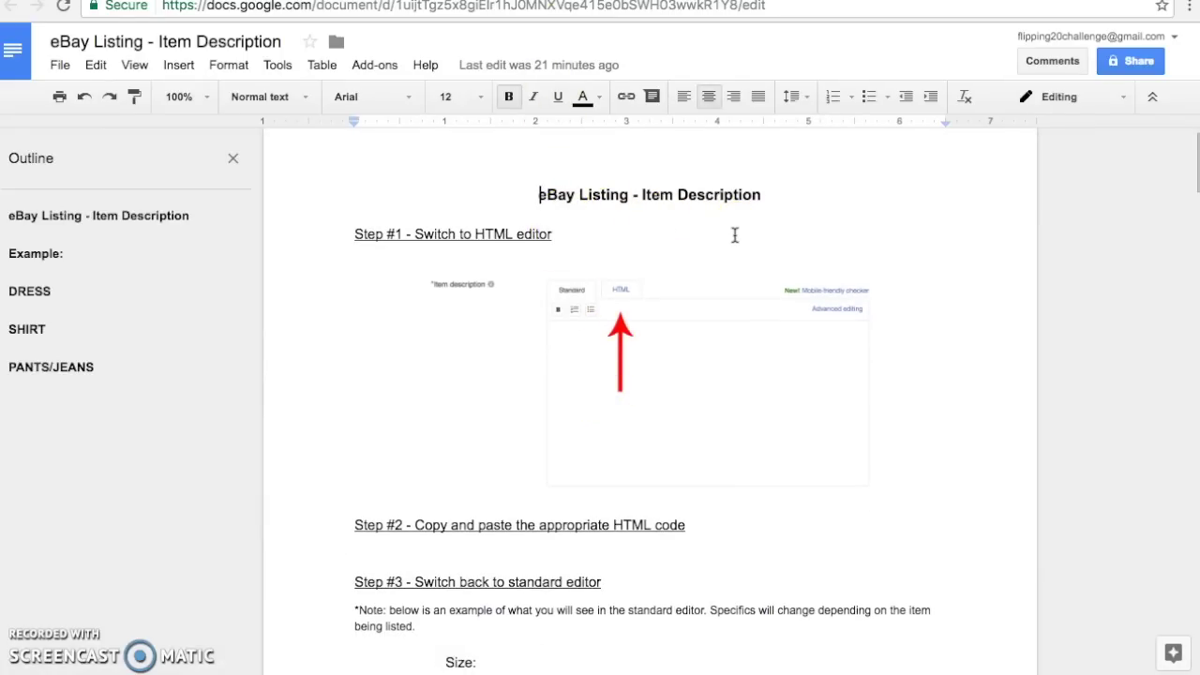
scroll(735, 235, down, 1)
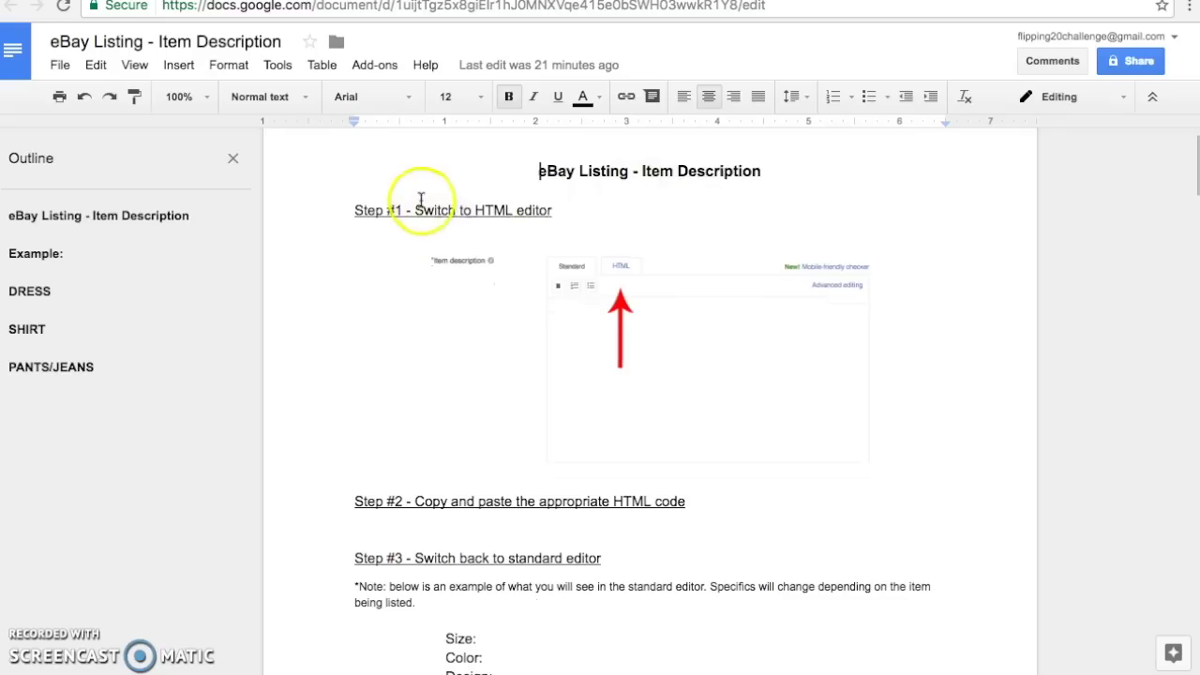
scroll(560, 211, down, 1)
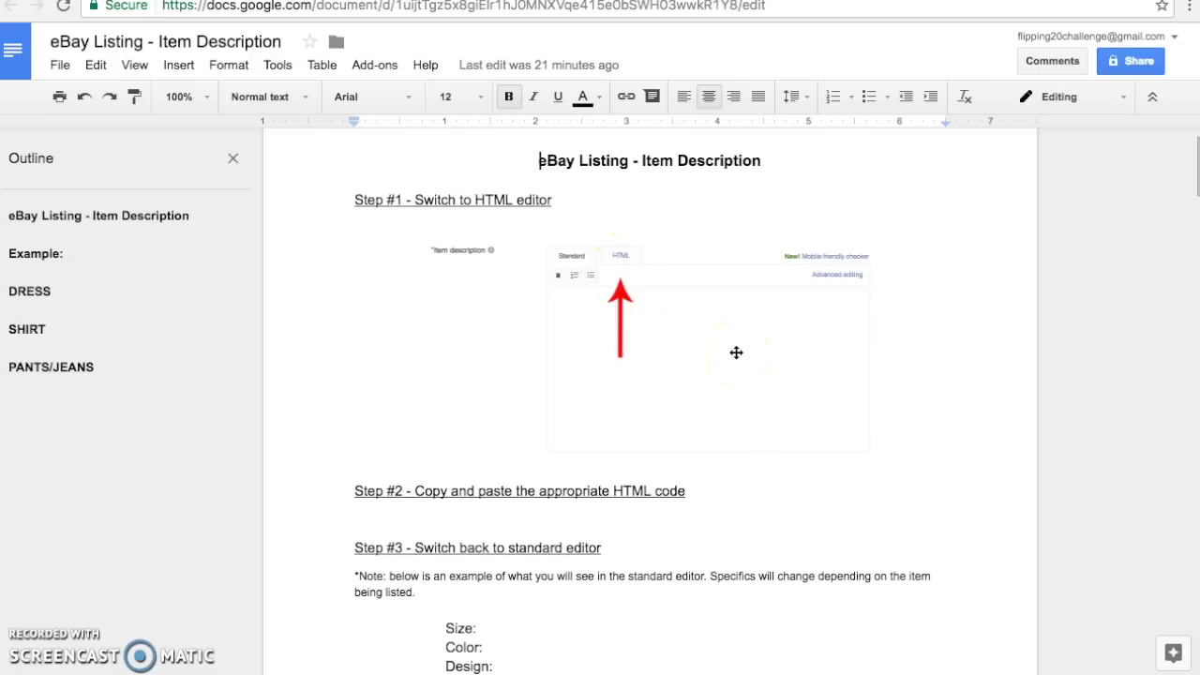
scroll(736, 353, down, 3)
click(511, 380)
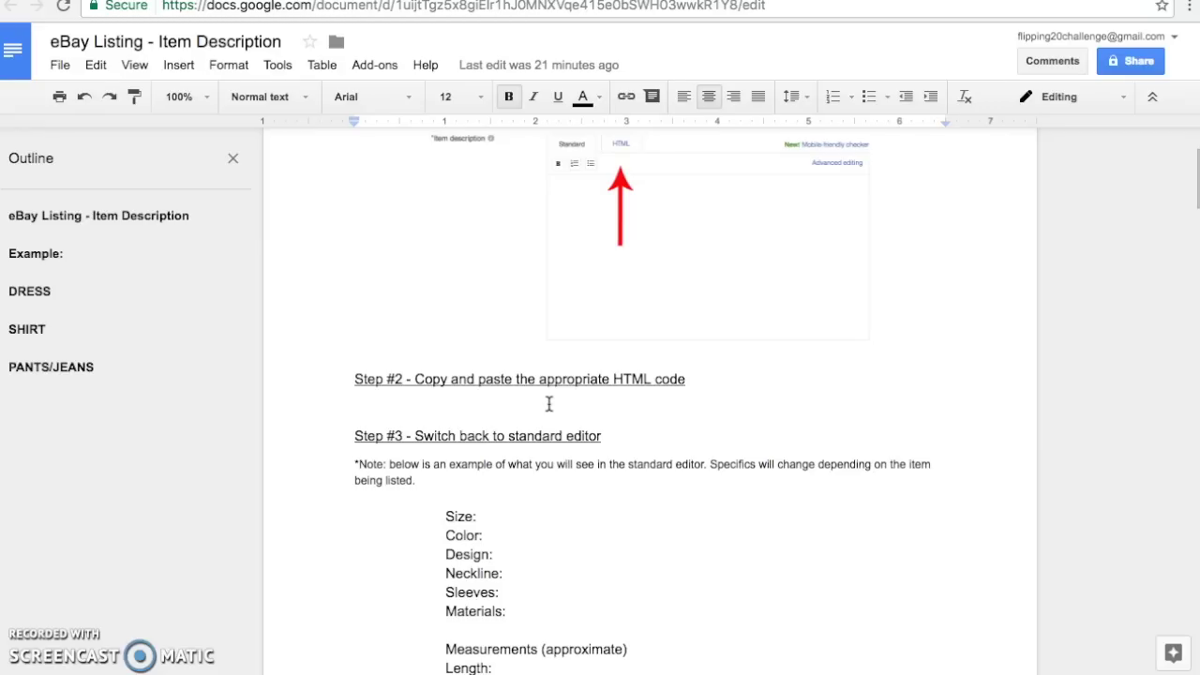
scroll(549, 403, down, 5)
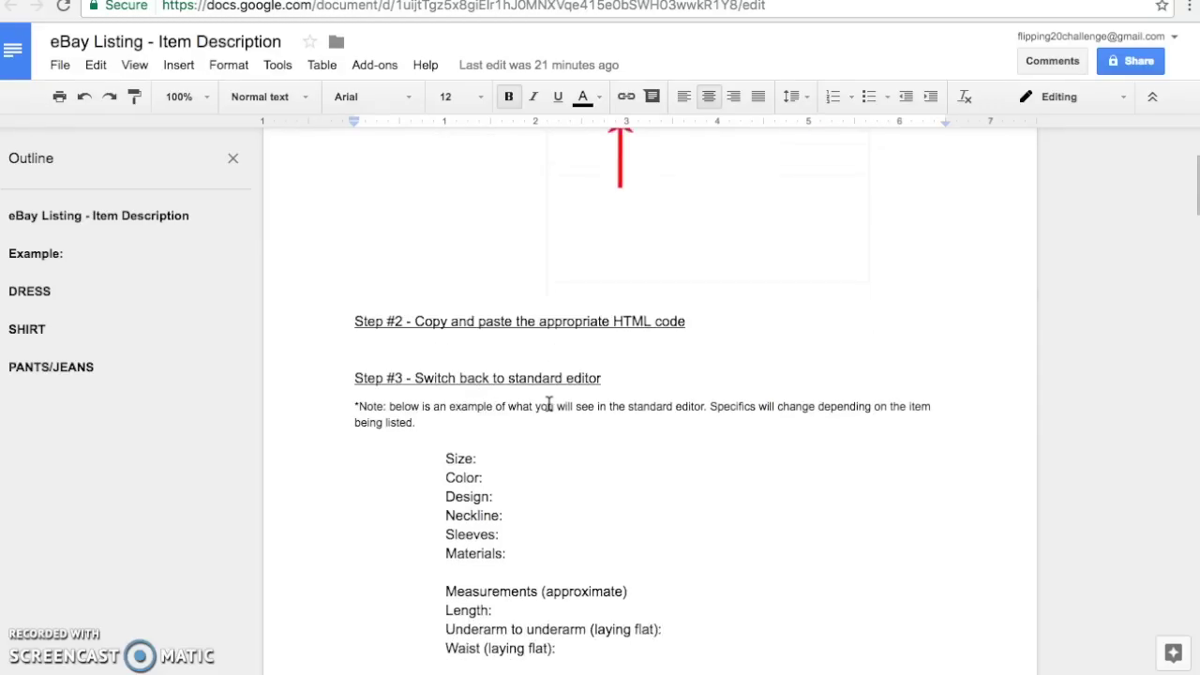
scroll(549, 403, down, 10)
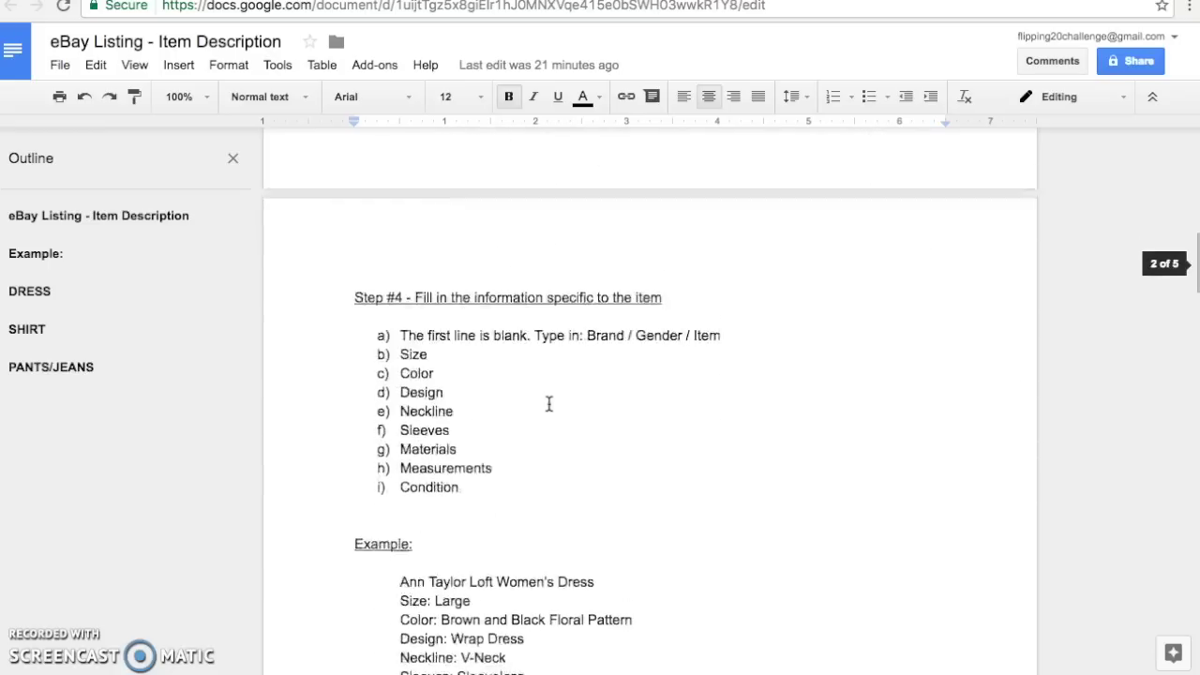
scroll(550, 403, down, 4)
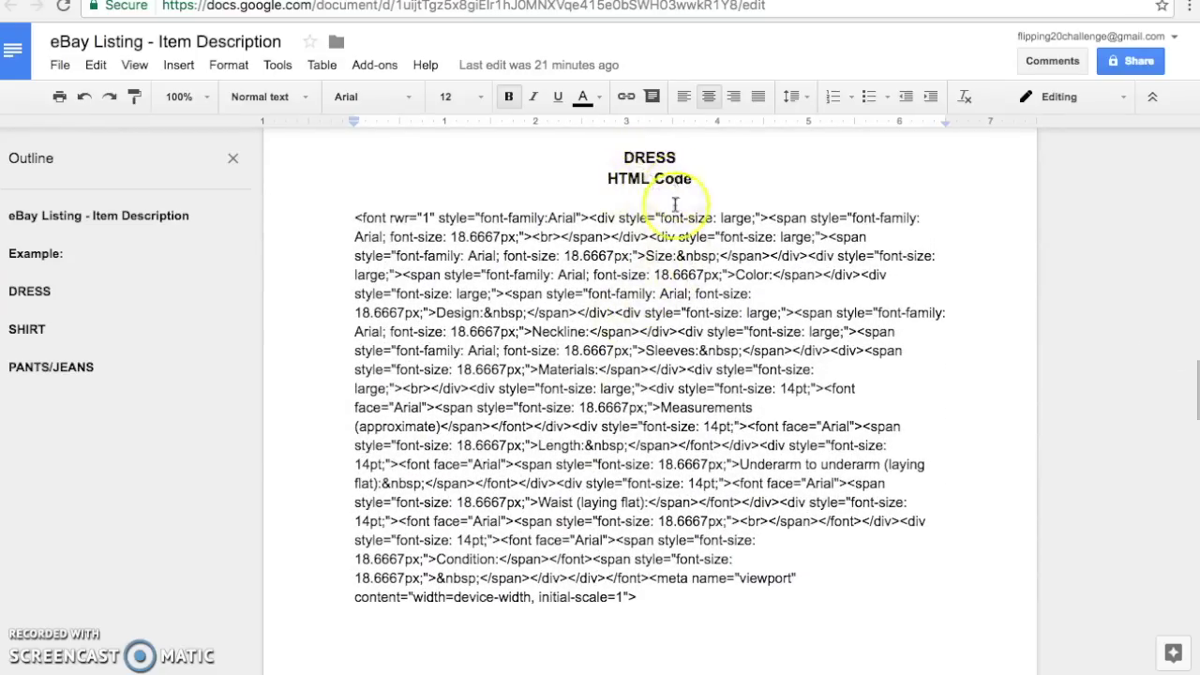
click(641, 596)
drag(641, 596, 352, 225)
key(ctrl+c)
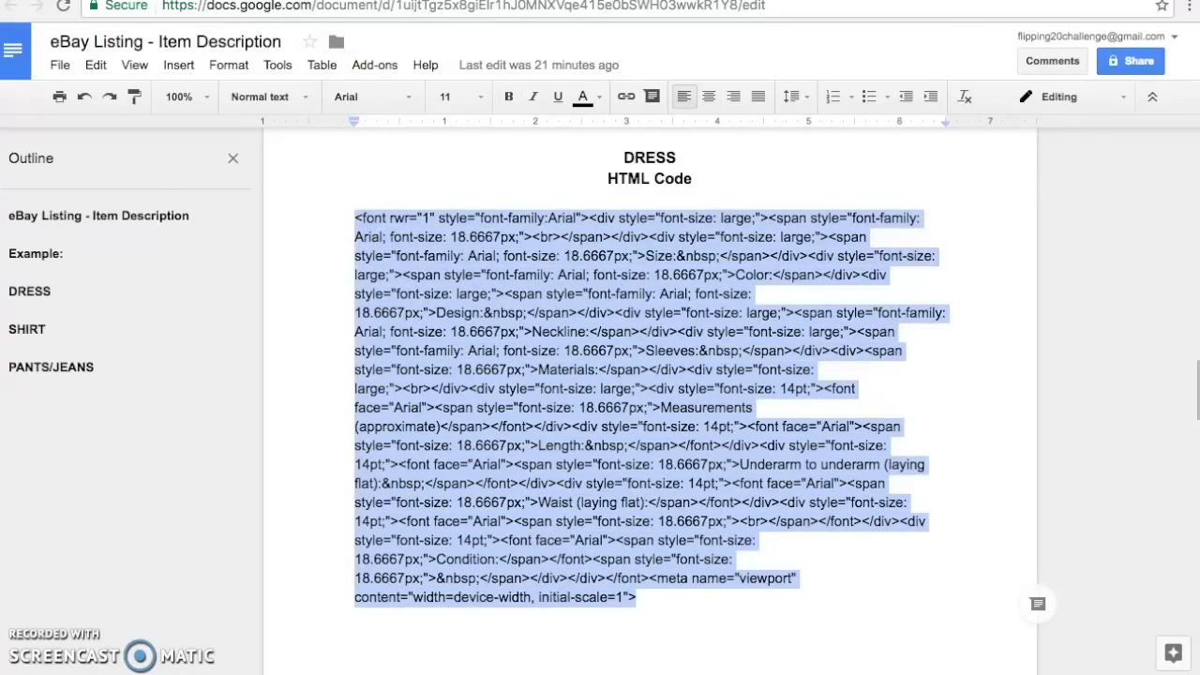
key(ctrl+Tab)
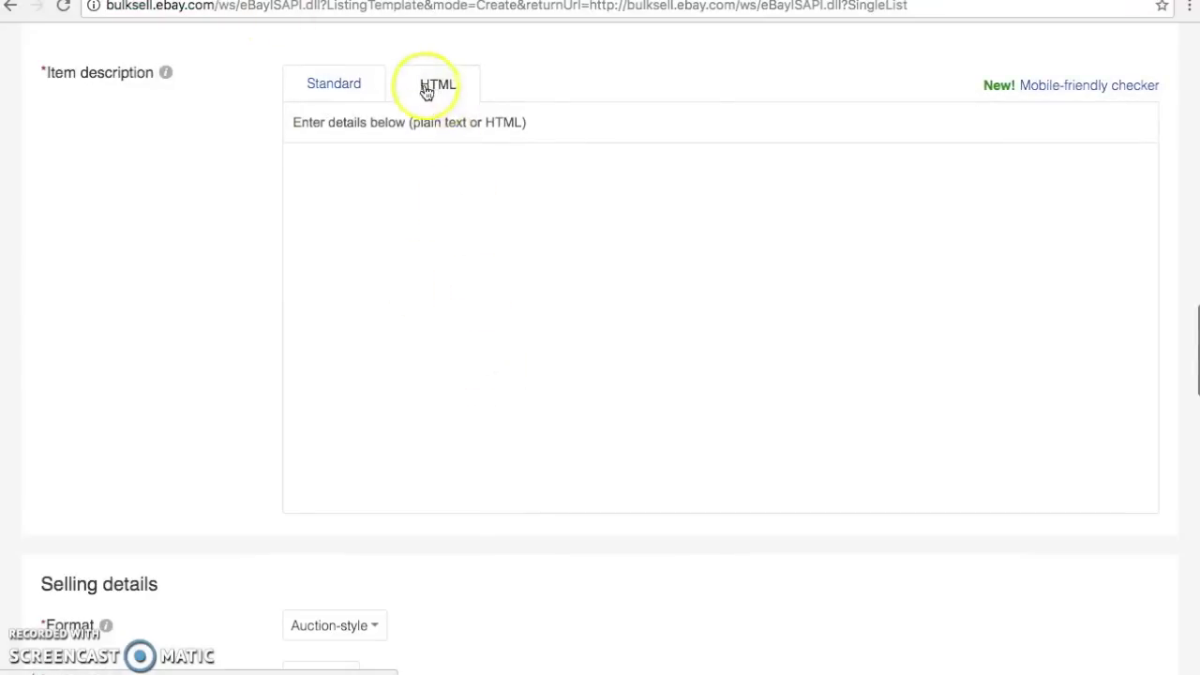
Paste the copied DRESS HTML code into the description's HTML box
click(400, 170)
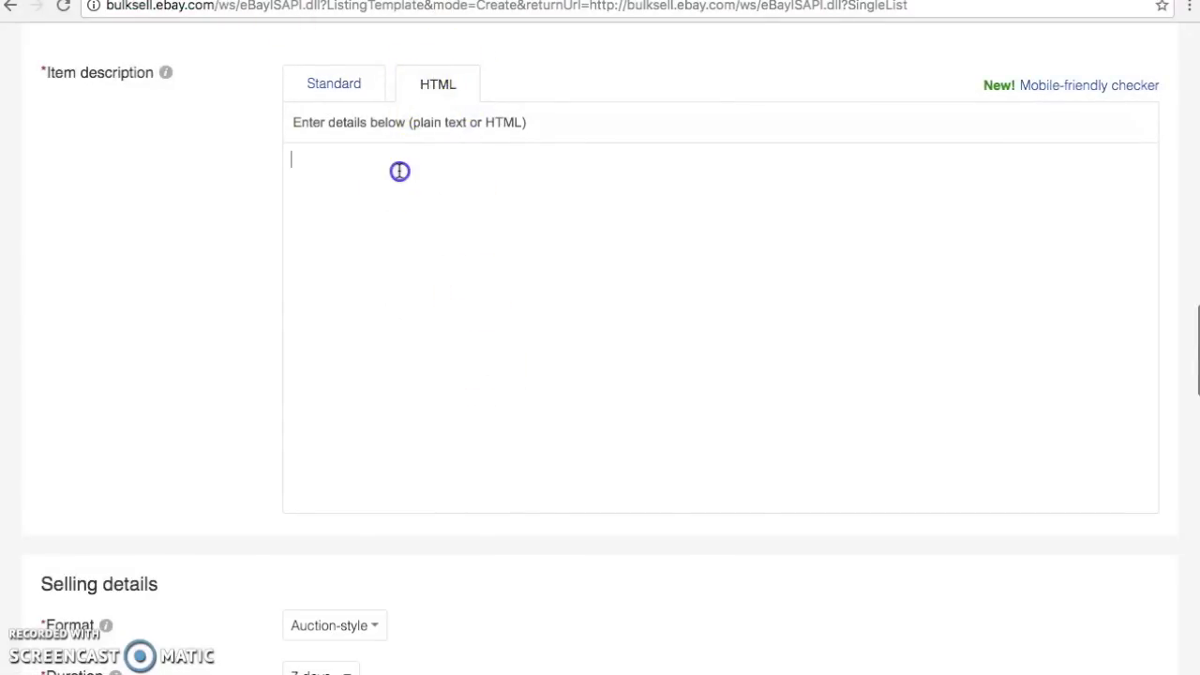
key(ctrl+v)
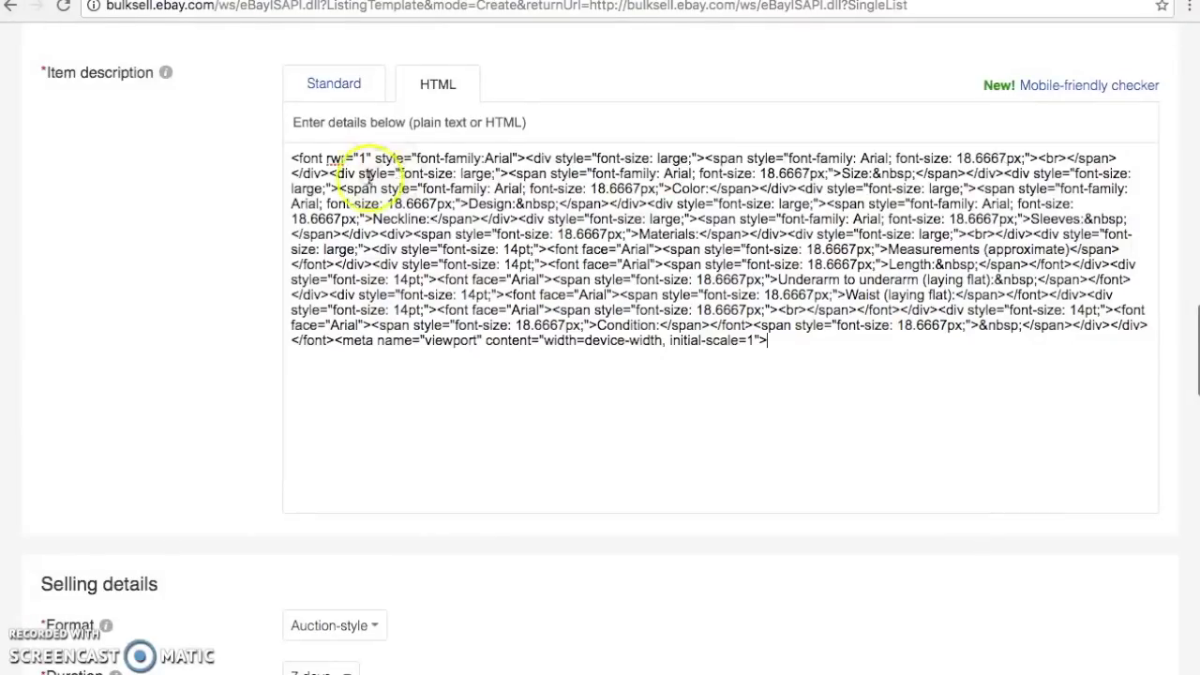
drag(790, 338, 336, 345)
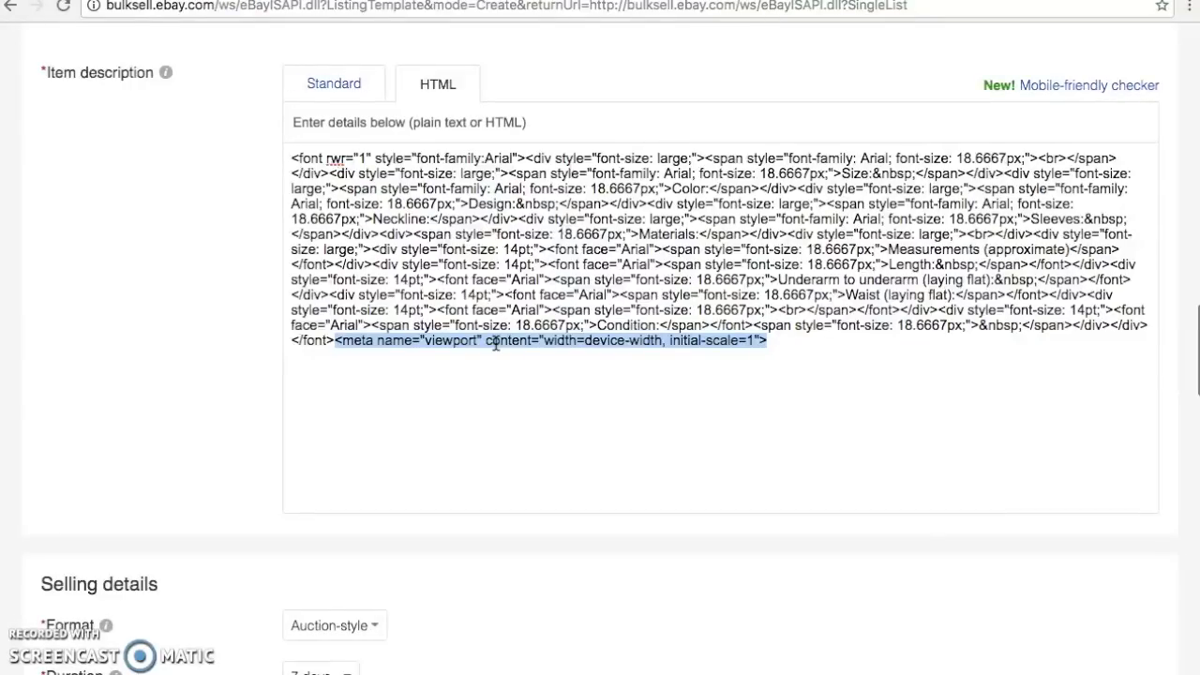
click(495, 361)
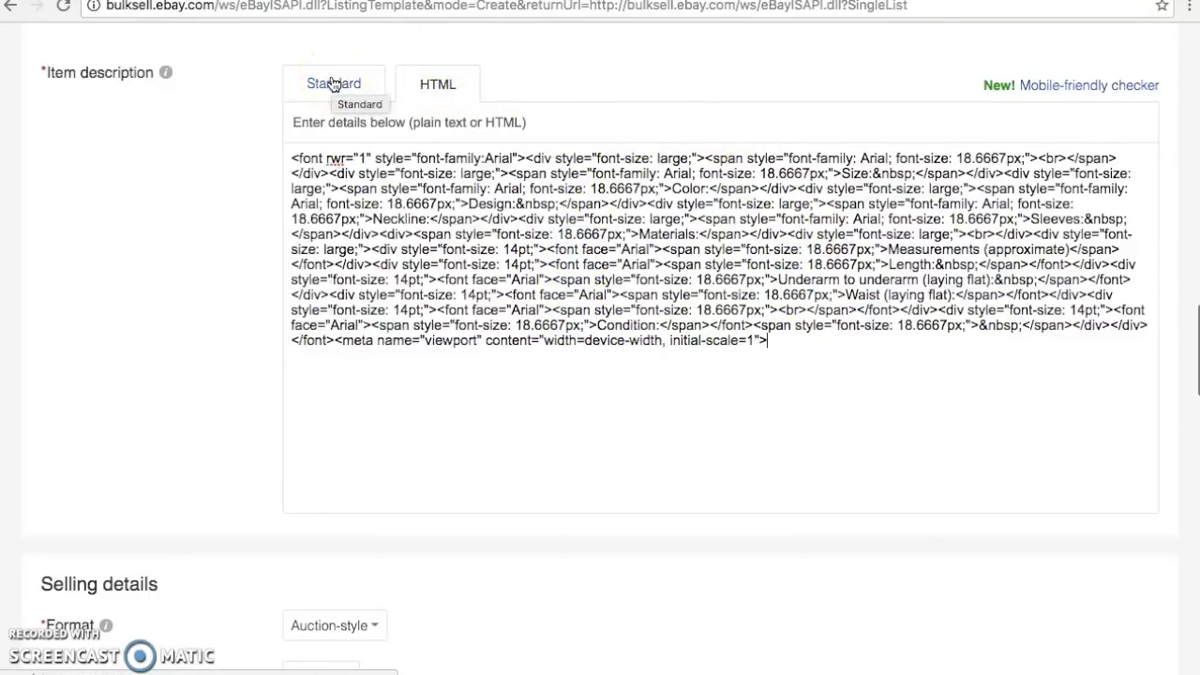
Preview the rendered description in Standard view and continue to Selling details
click(333, 84)
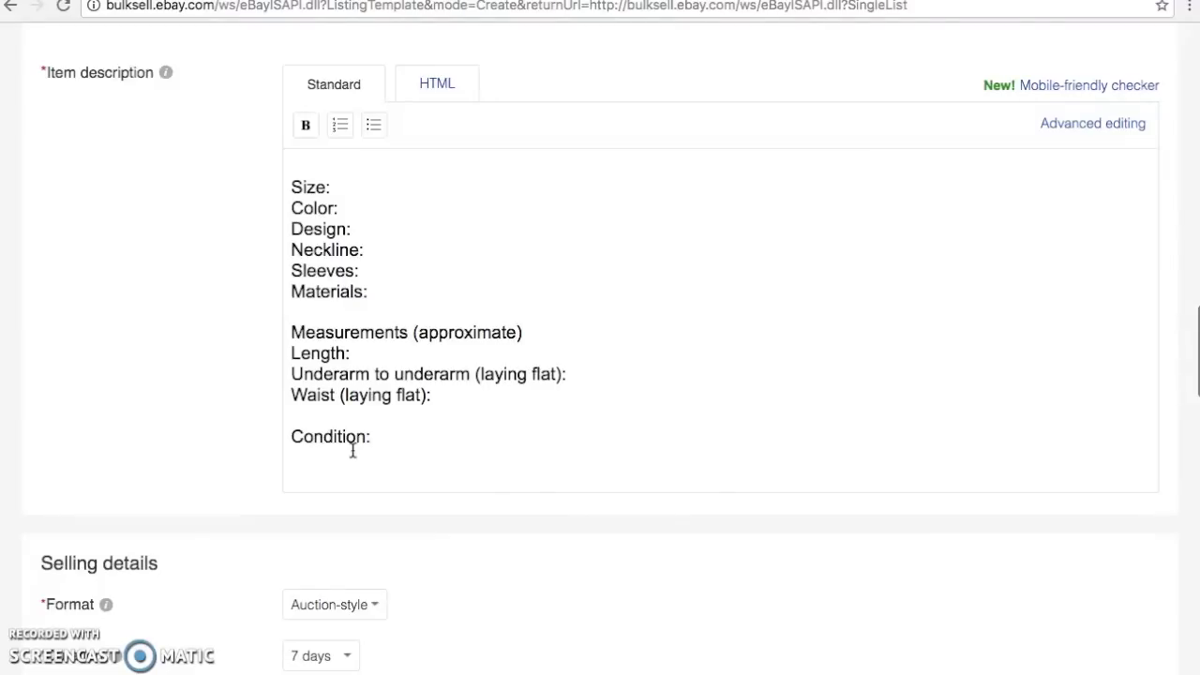
scroll(352, 451, down, 5)
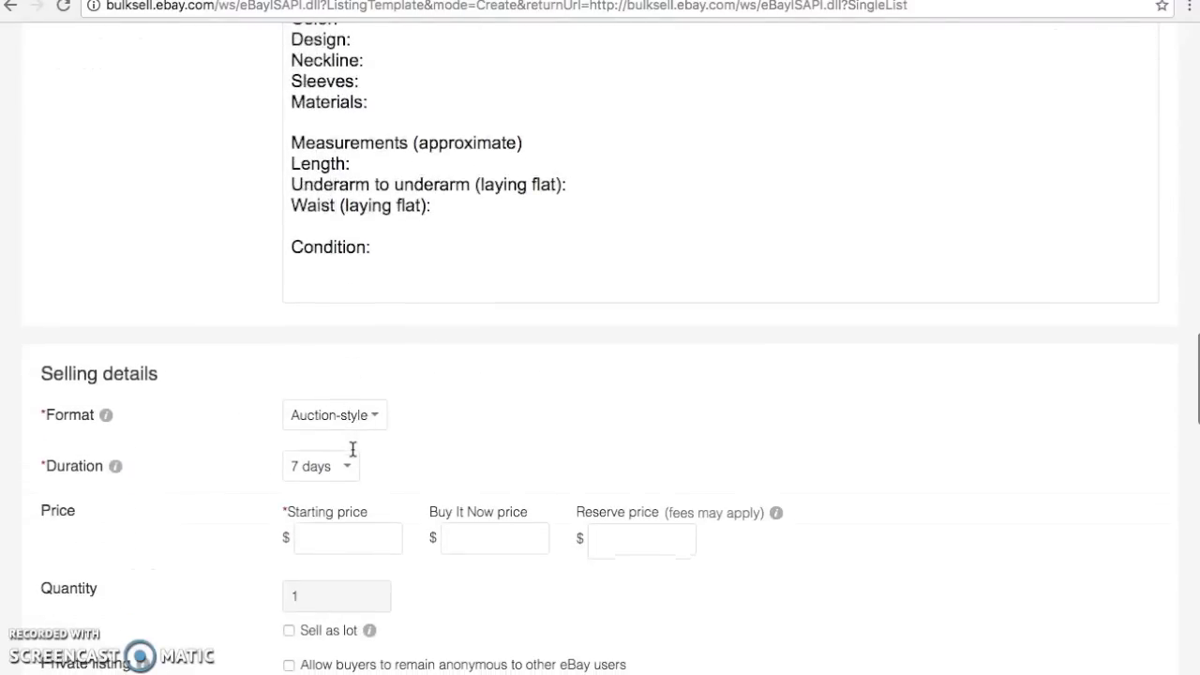
scroll(353, 449, down, 2)
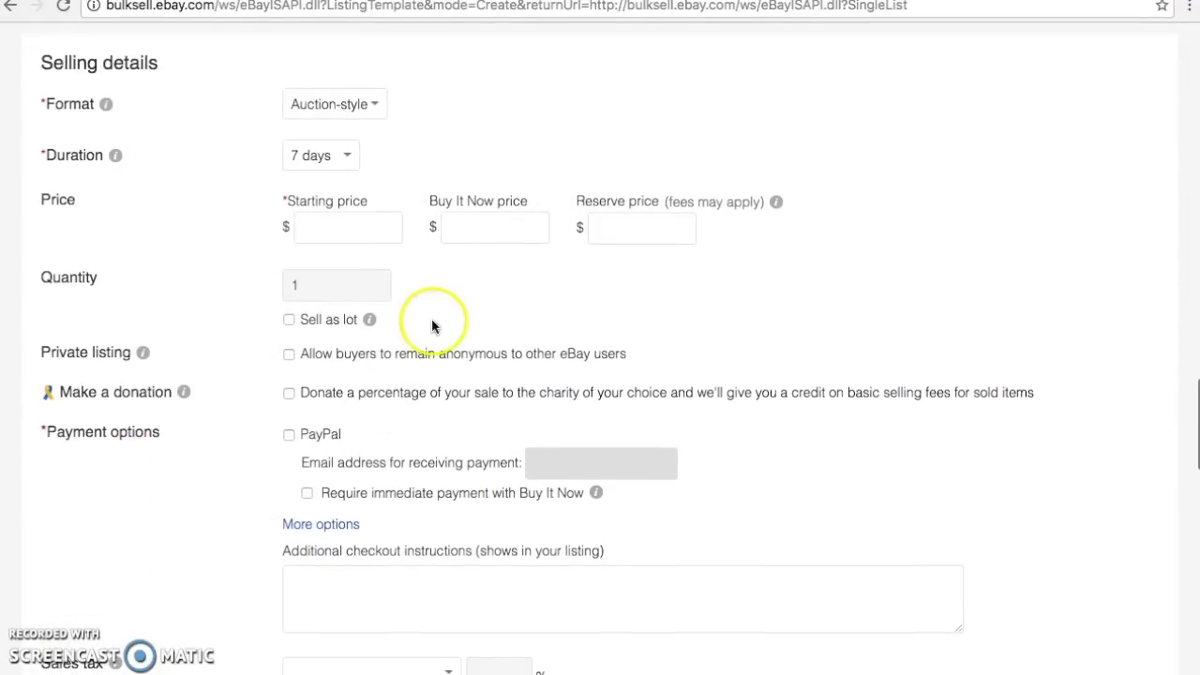
Change the listing format from Auction-style to Fixed price, giving a 30-day duration
click(366, 110)
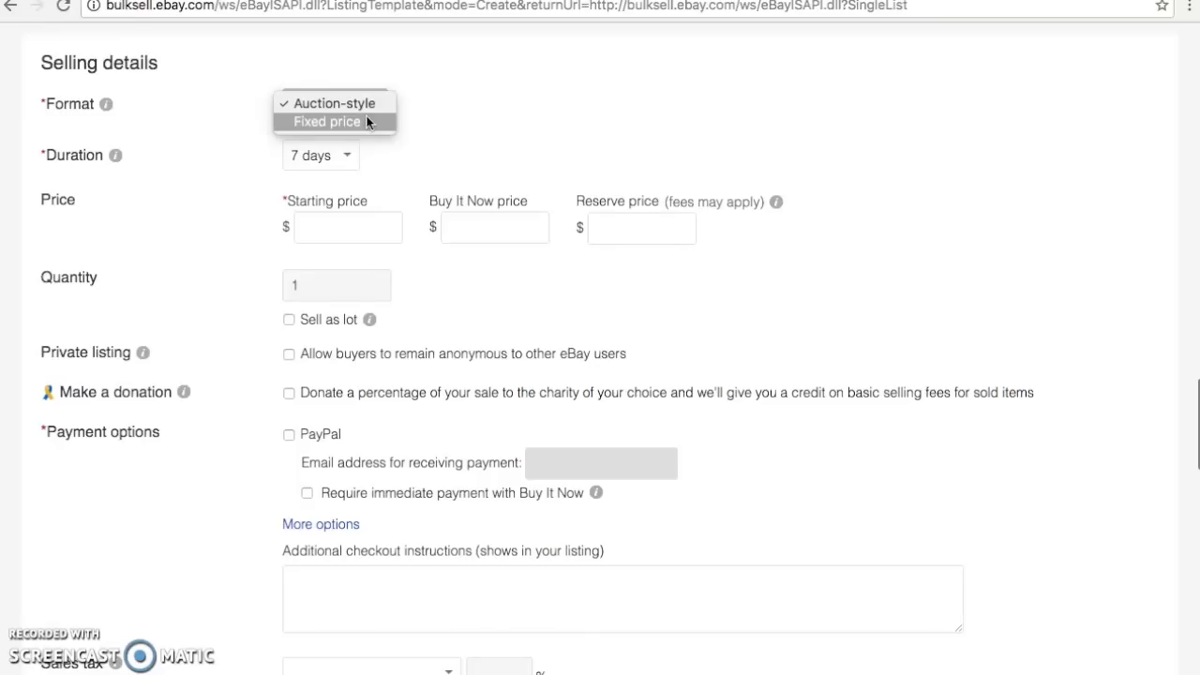
click(366, 111)
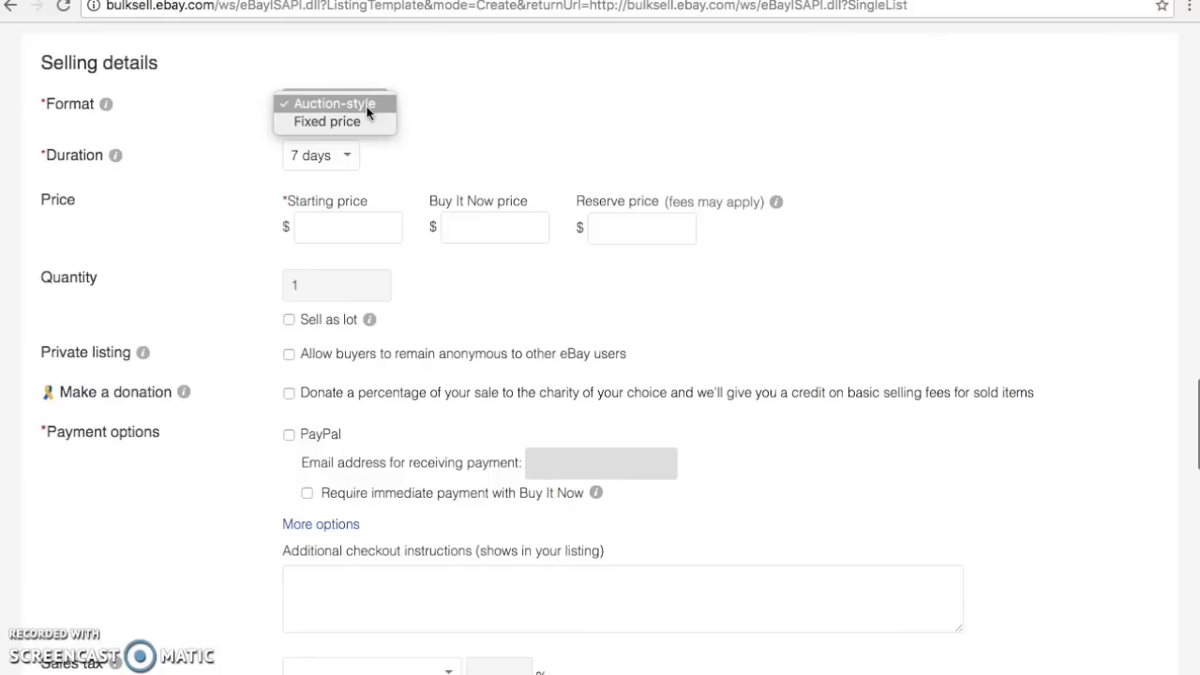
click(363, 127)
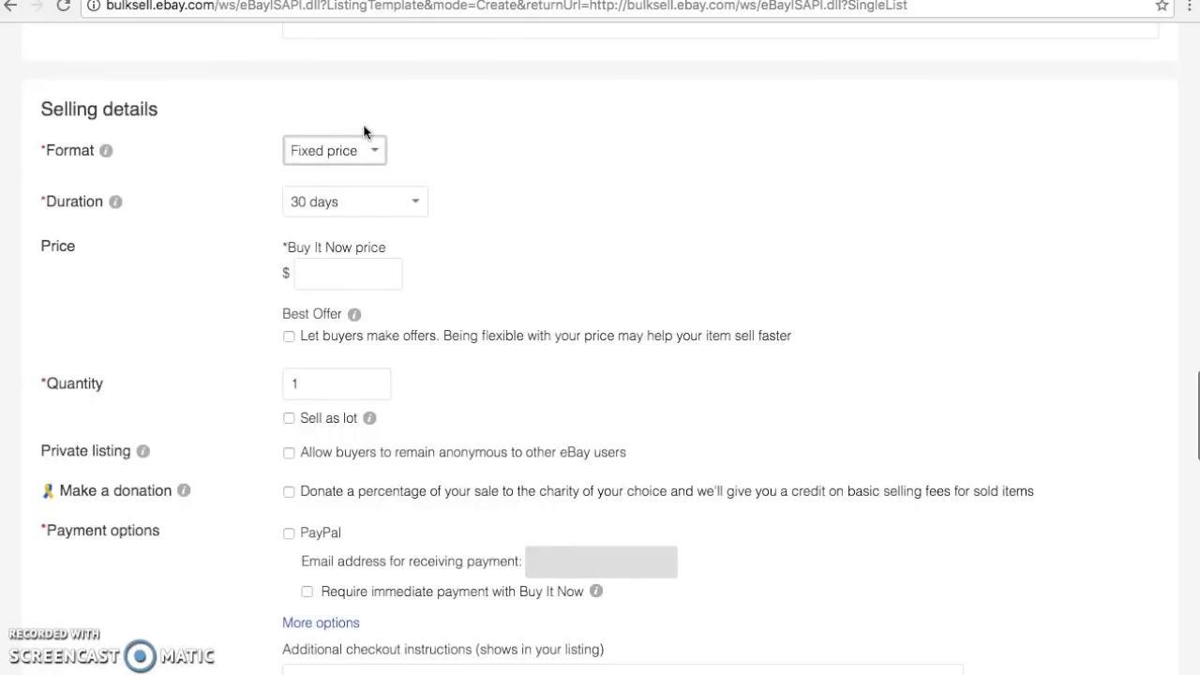
Tick 'Let buyers make offers' to turn on Best Offer for the fixed-price listing
scroll(364, 131, down, 1)
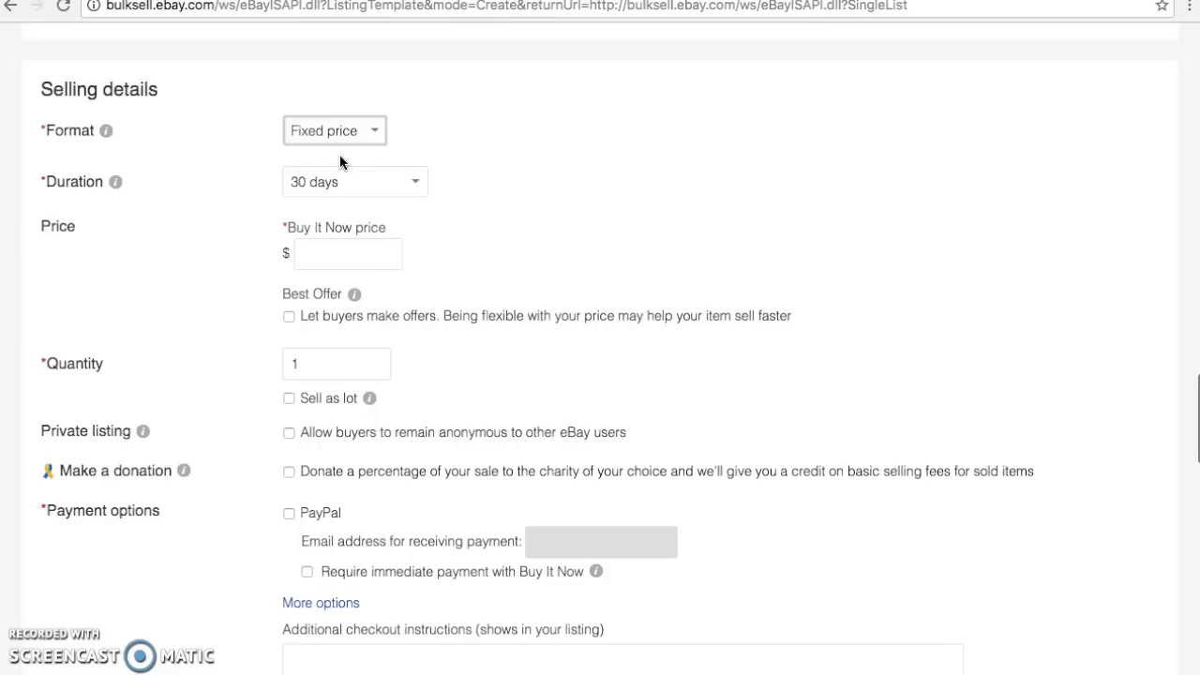
scroll(339, 156, down, 1)
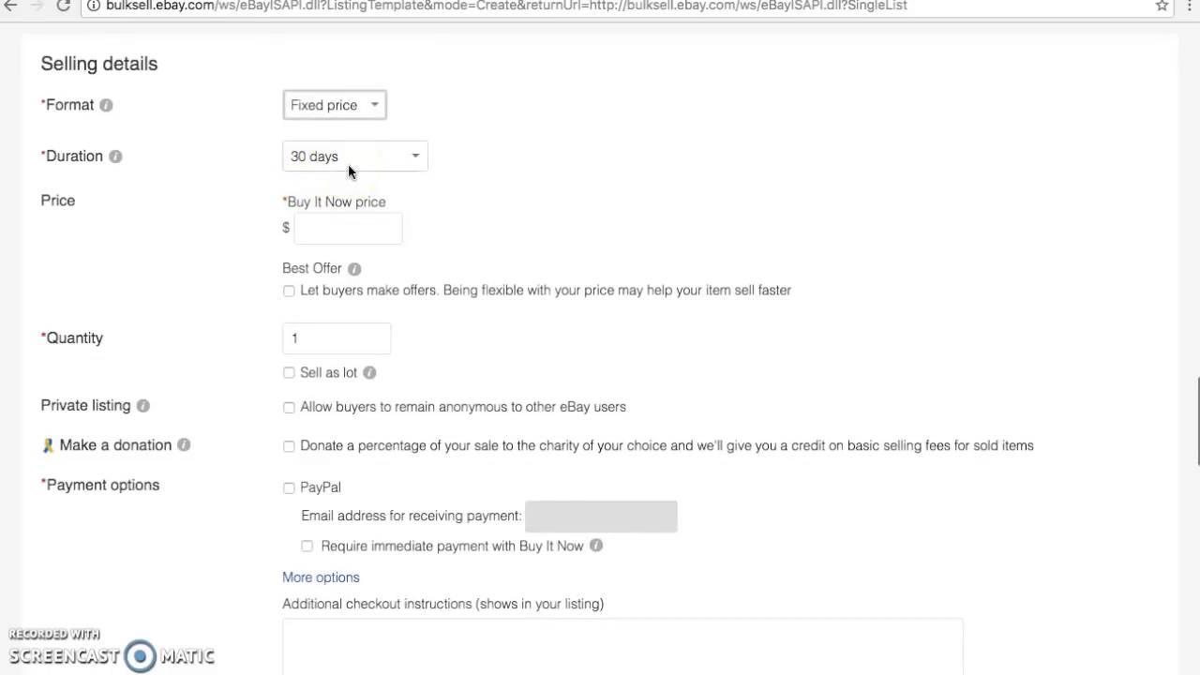
scroll(348, 164, down, 2)
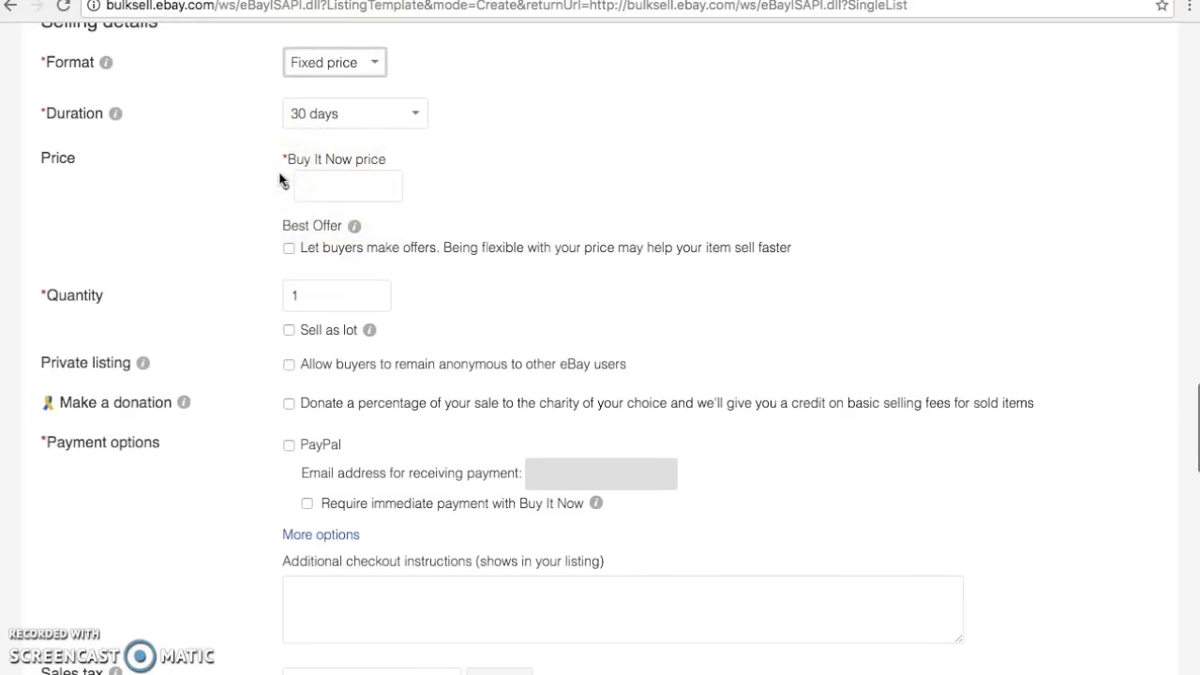
click(289, 247)
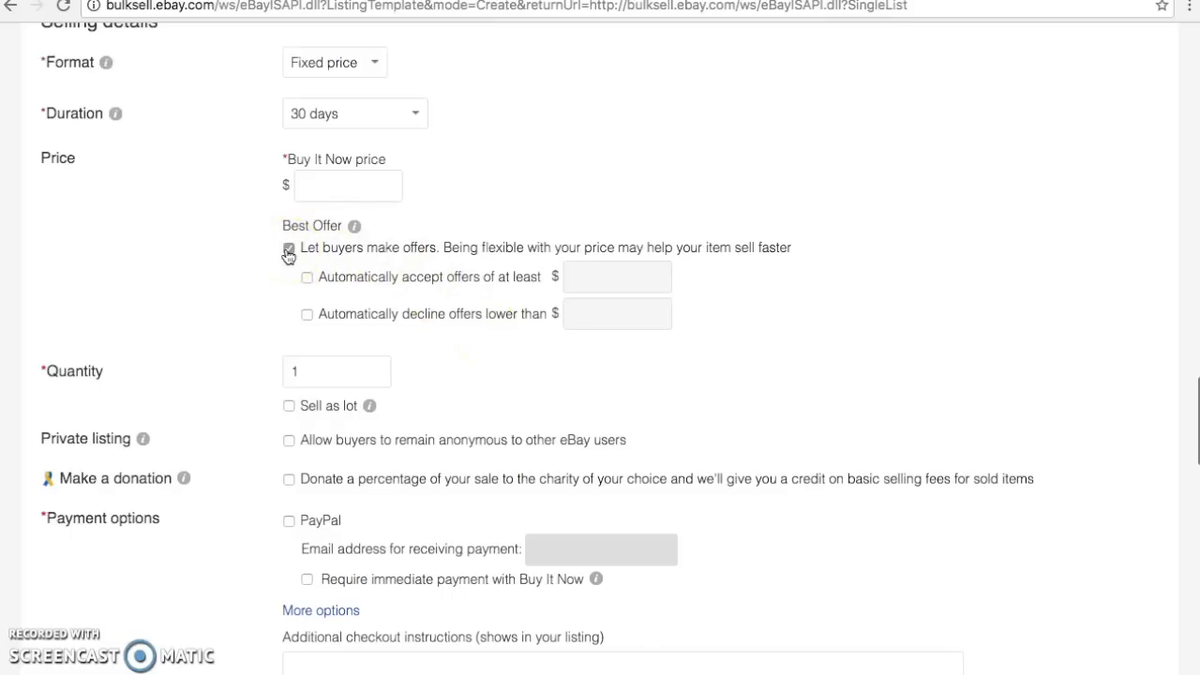
scroll(288, 256, down, 1)
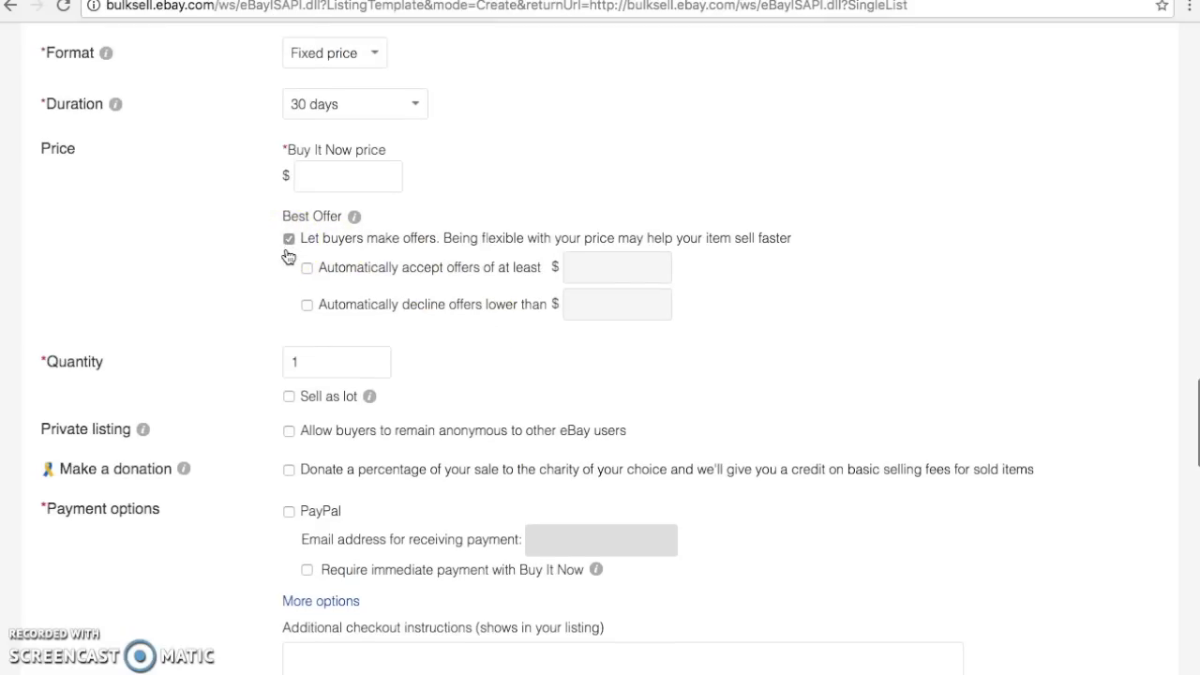
scroll(288, 256, down, 3)
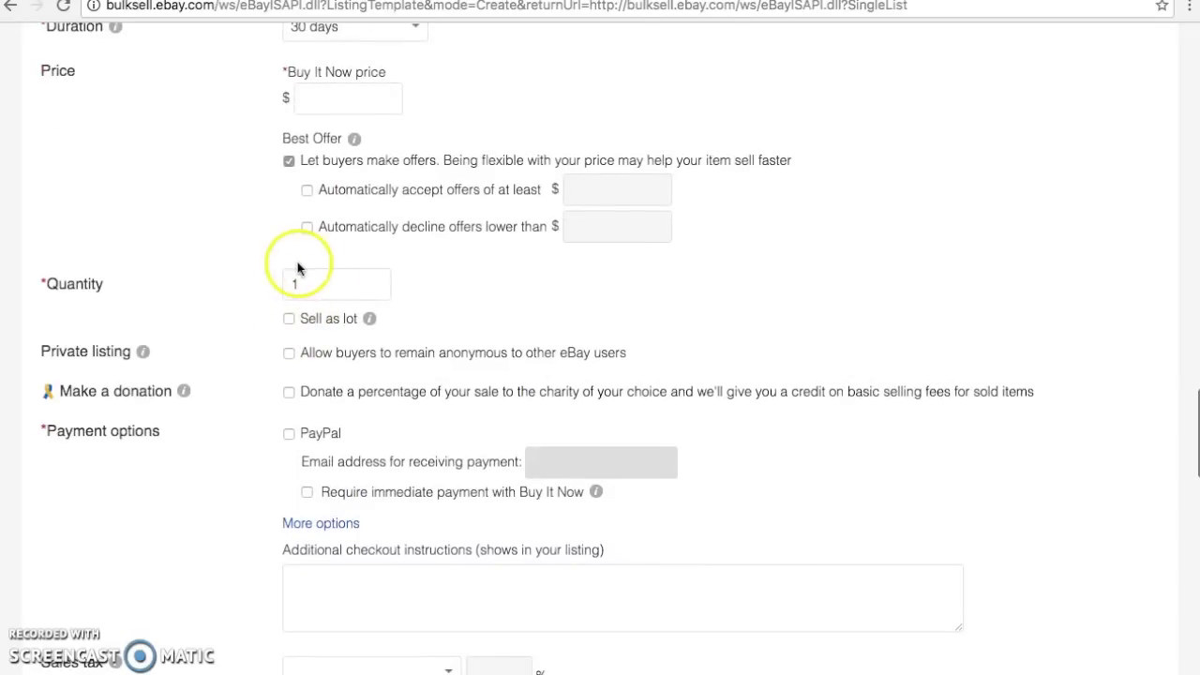
scroll(297, 270, down, 3)
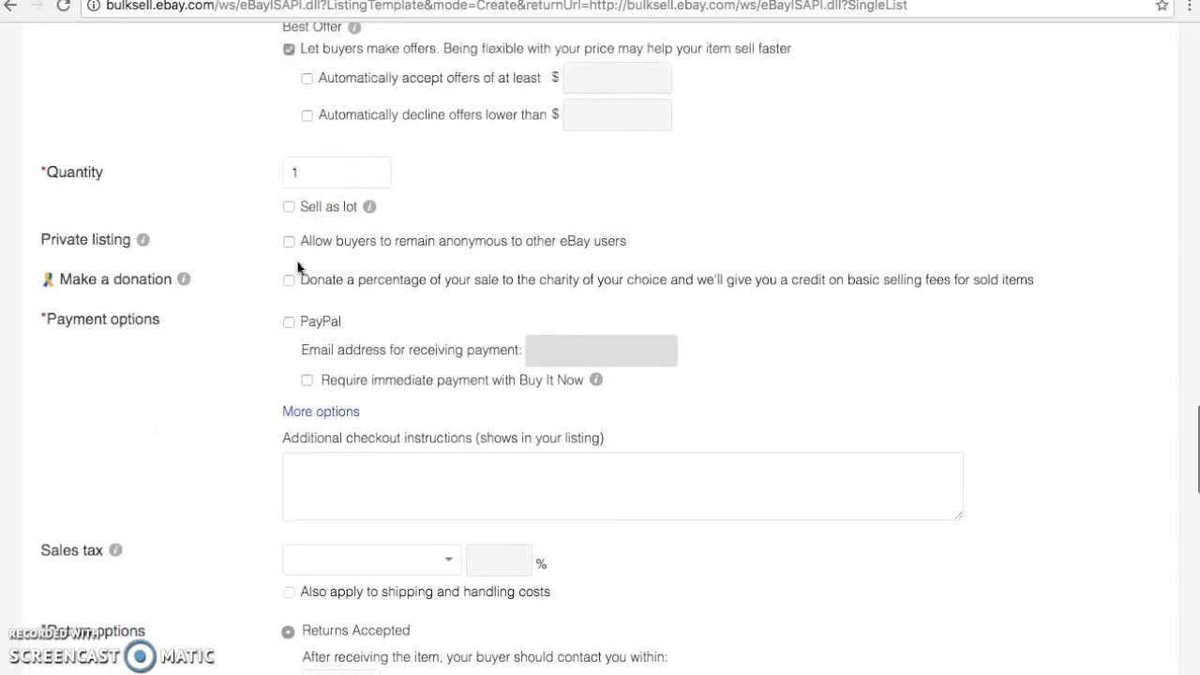
Accept PayPal and enter the seller's PayPal e-mail address as the payment account
click(290, 322)
click(579, 347)
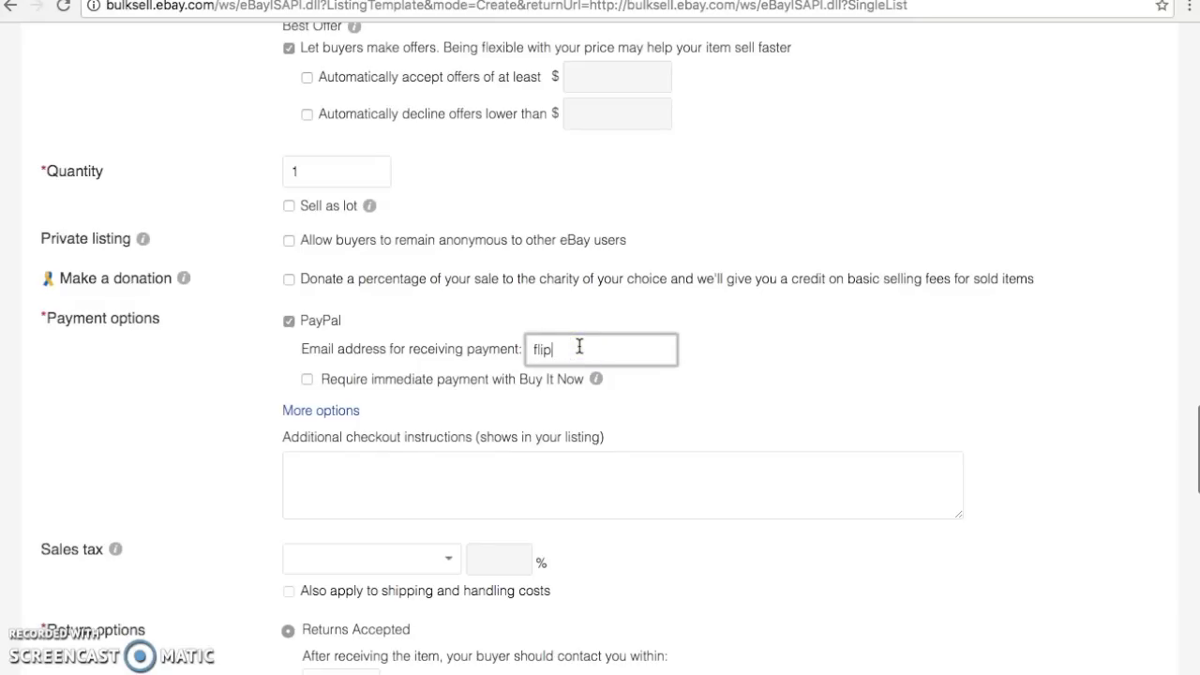
click(469, 344)
click(537, 348)
key(Left)
key(Home)
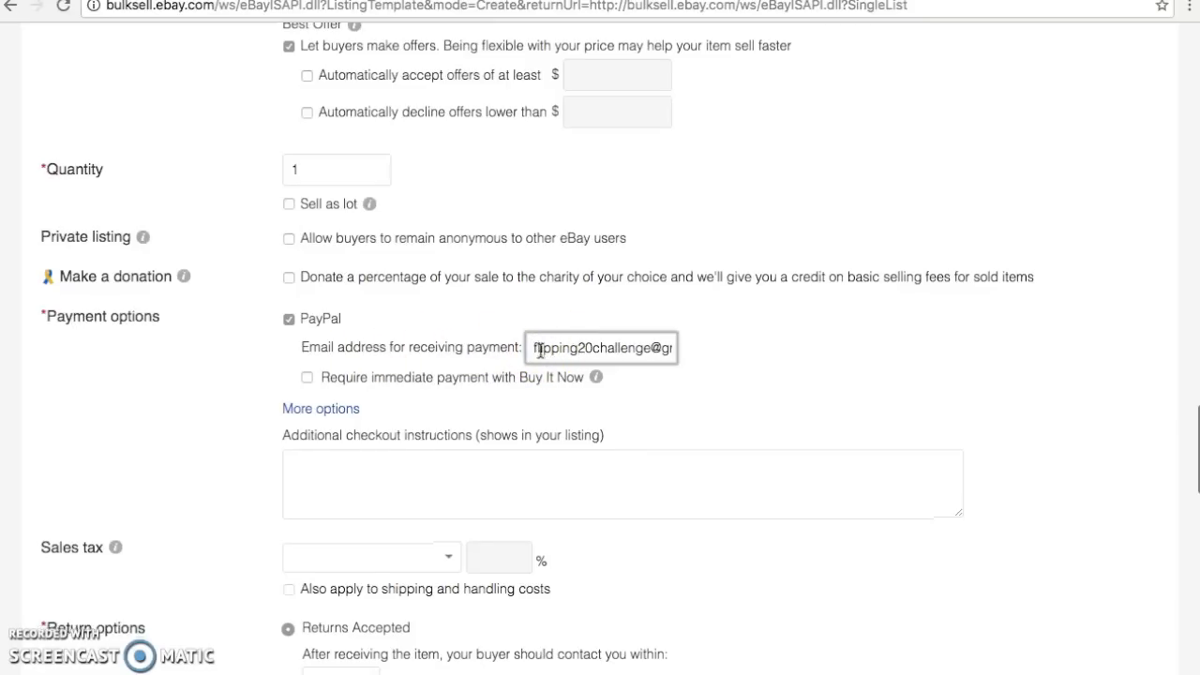
Require immediate payment for Buy It Now purchases
scroll(540, 351, down, 1)
click(308, 331)
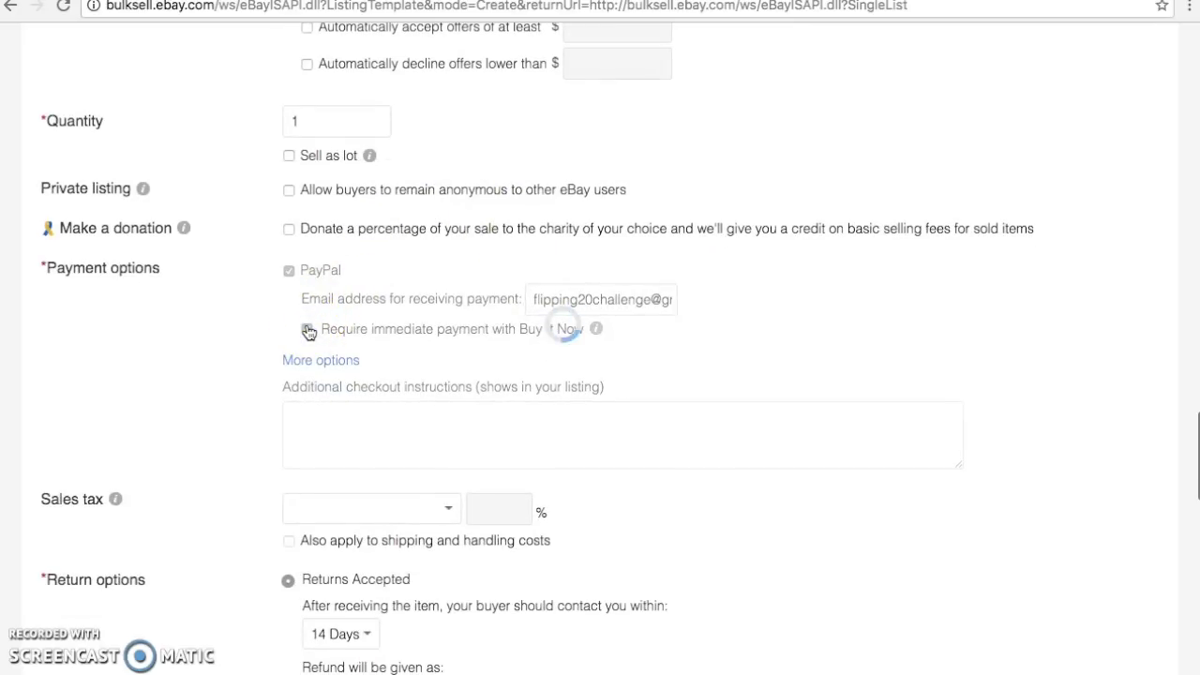
click(515, 331)
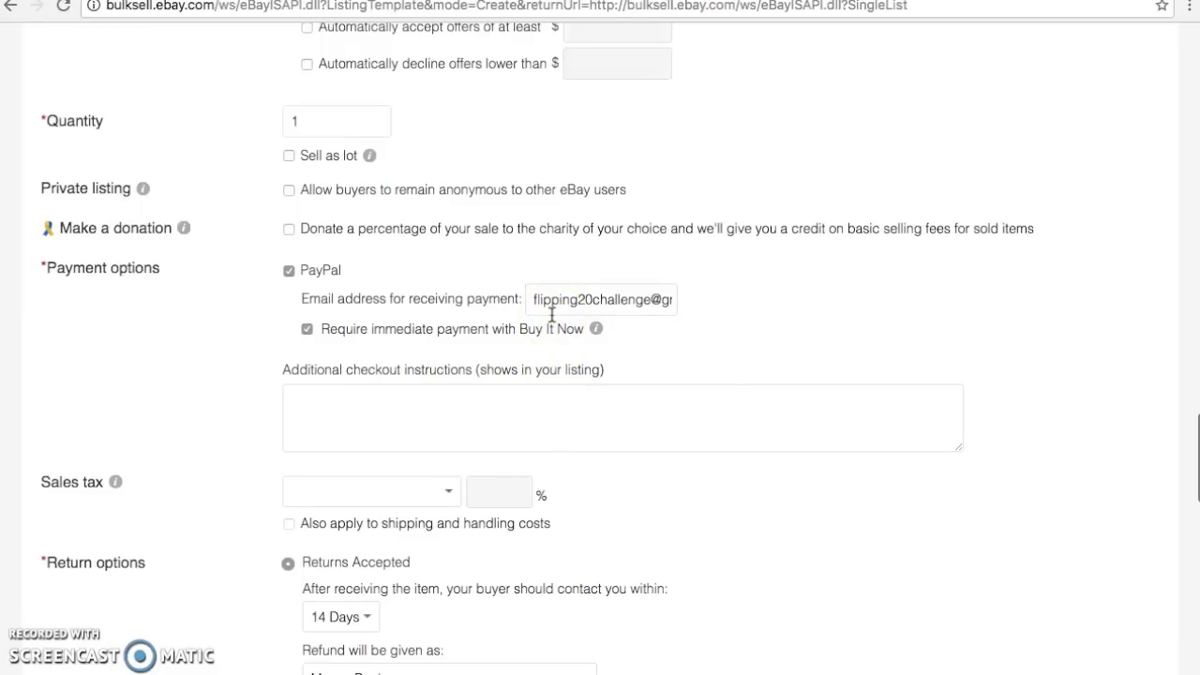
scroll(552, 315, down, 3)
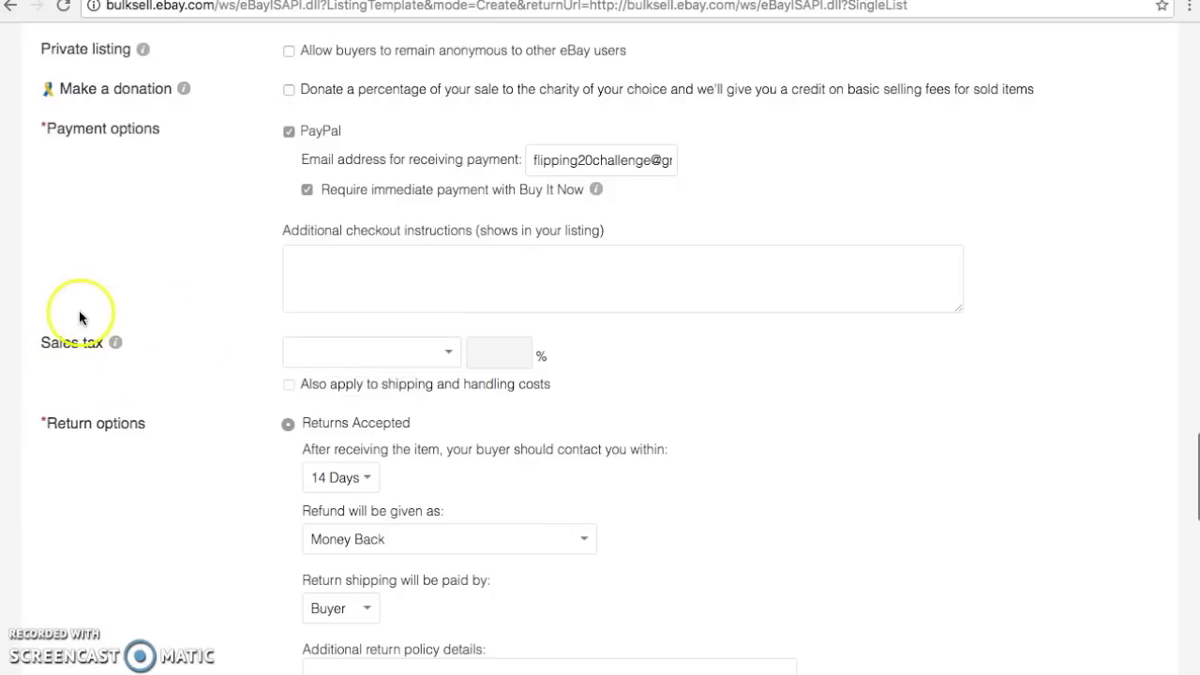
Change the return contact period from 14 Days to 30 Days under Return options
scroll(214, 365, down, 1)
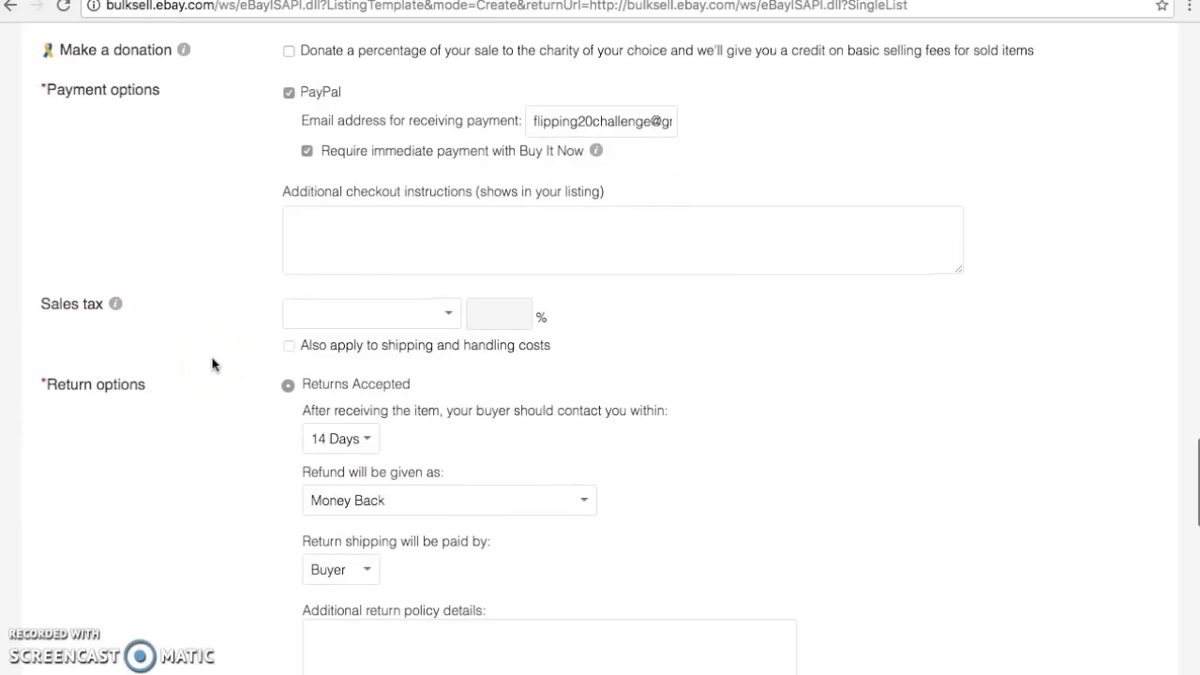
scroll(214, 365, down, 2)
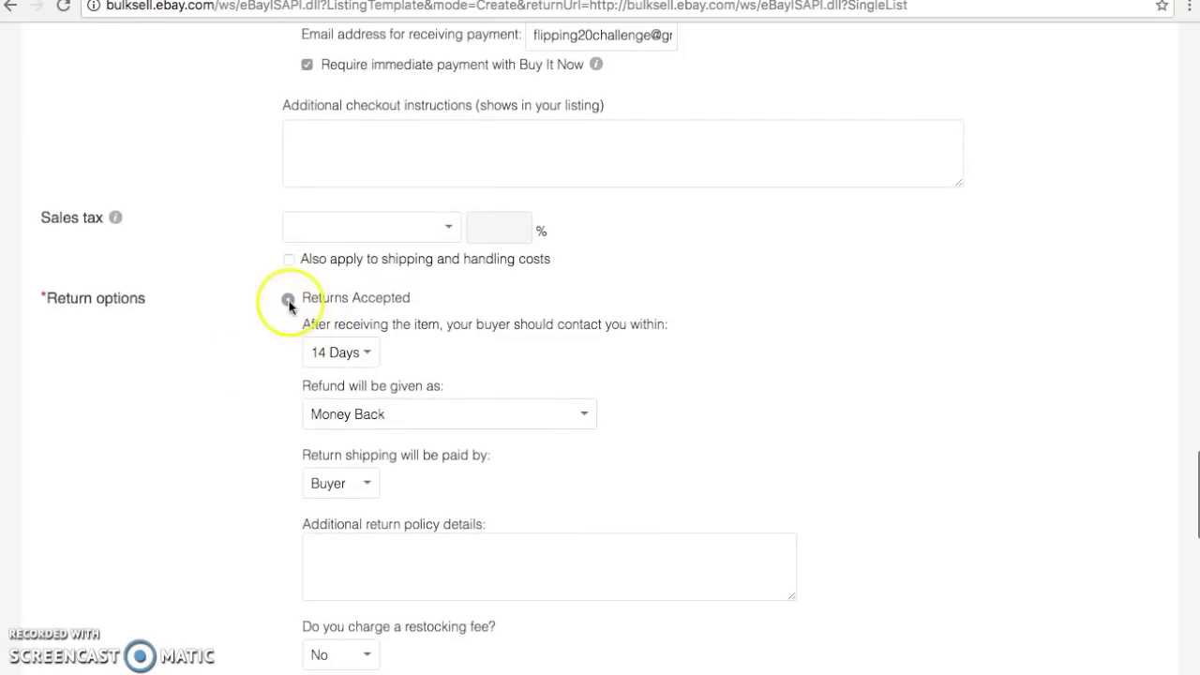
click(365, 352)
click(366, 371)
scroll(369, 379, down, 1)
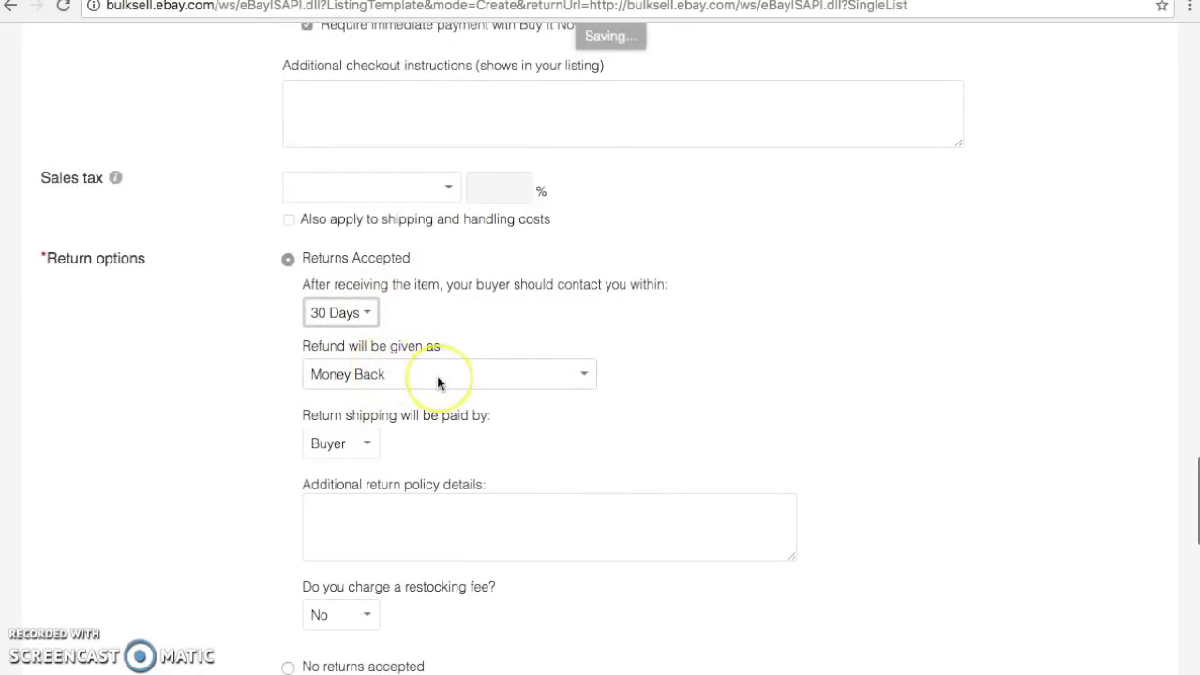
scroll(437, 375, down, 1)
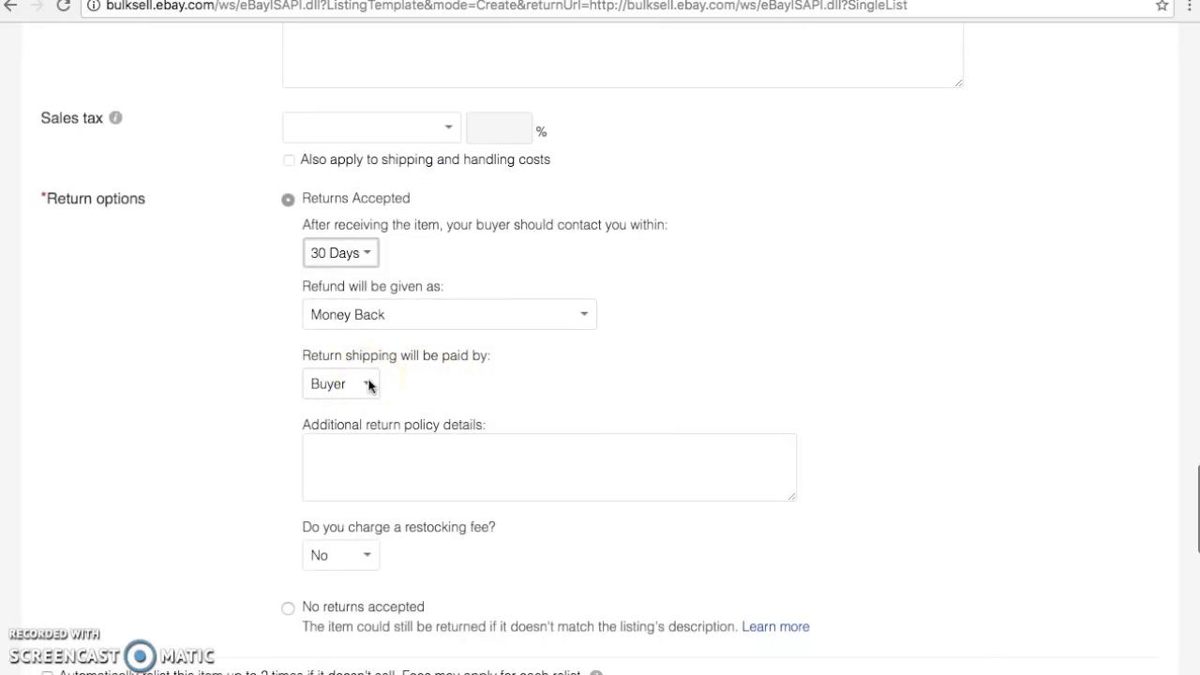
scroll(369, 384, down, 3)
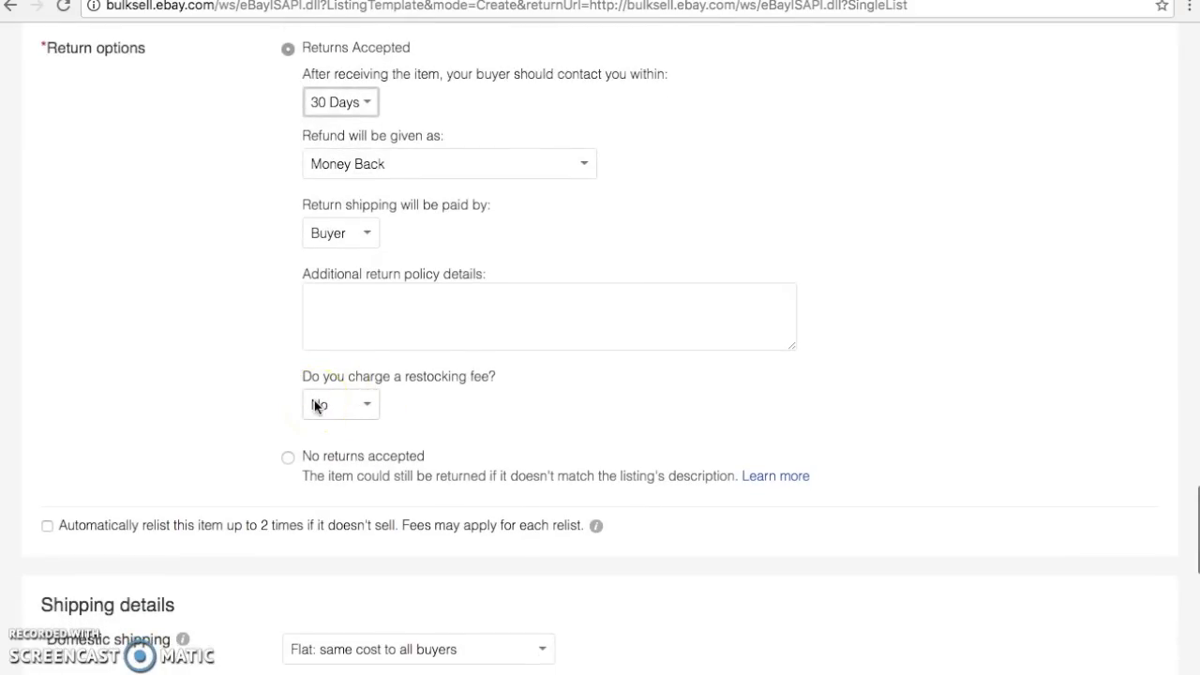
scroll(315, 405, up, 2)
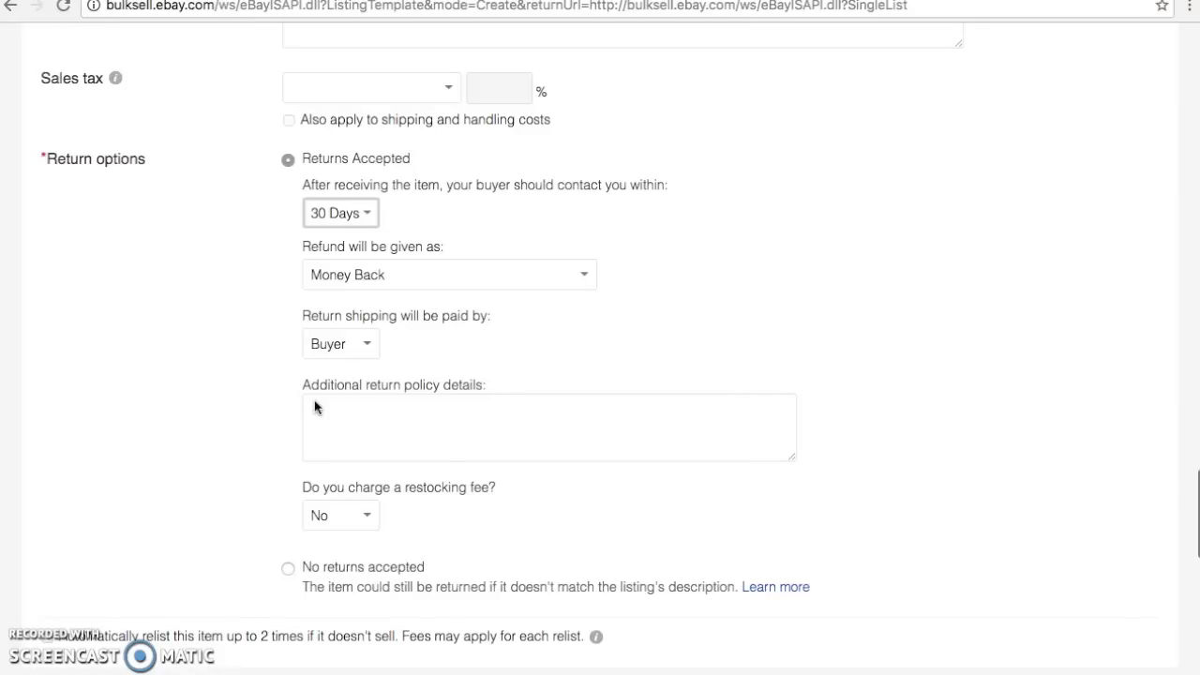
scroll(316, 405, down, 10)
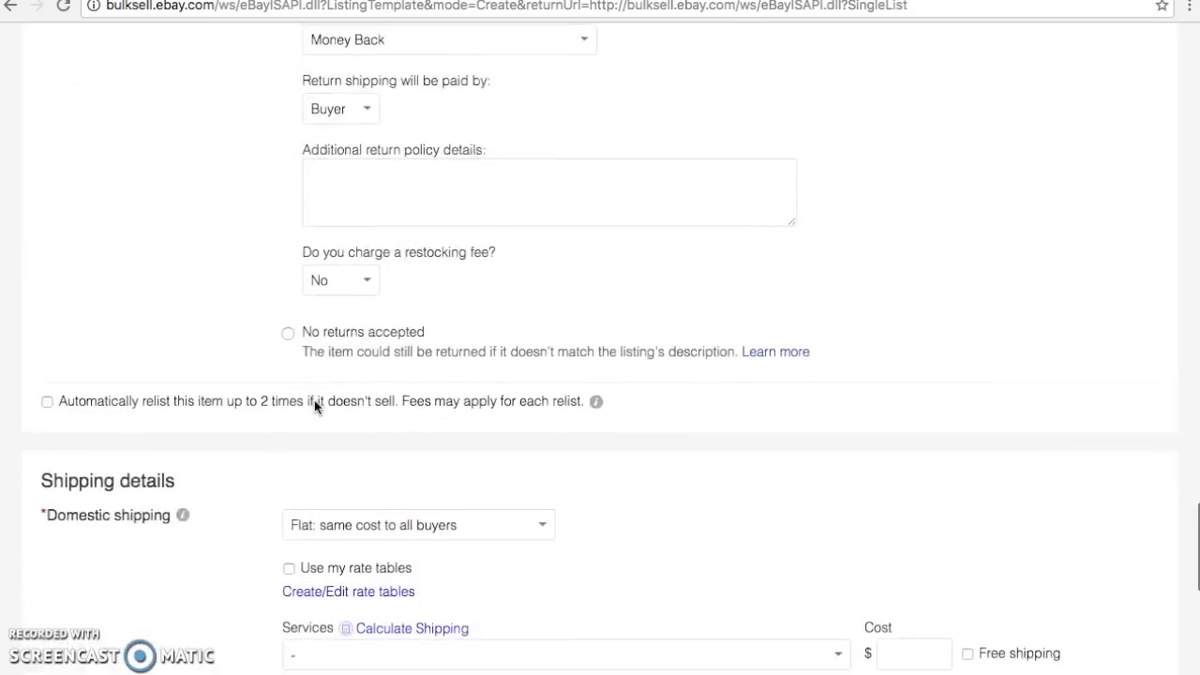
Show the Domestic shipping cost-type options under shipping details
scroll(316, 405, down, 1)
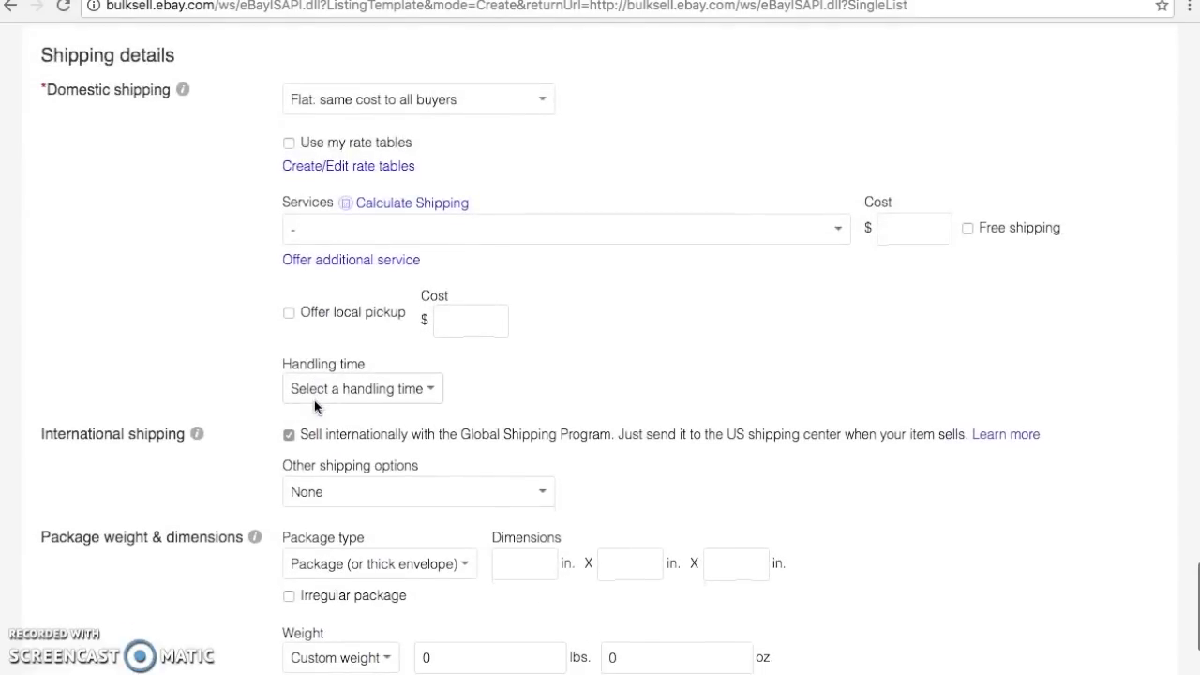
click(543, 100)
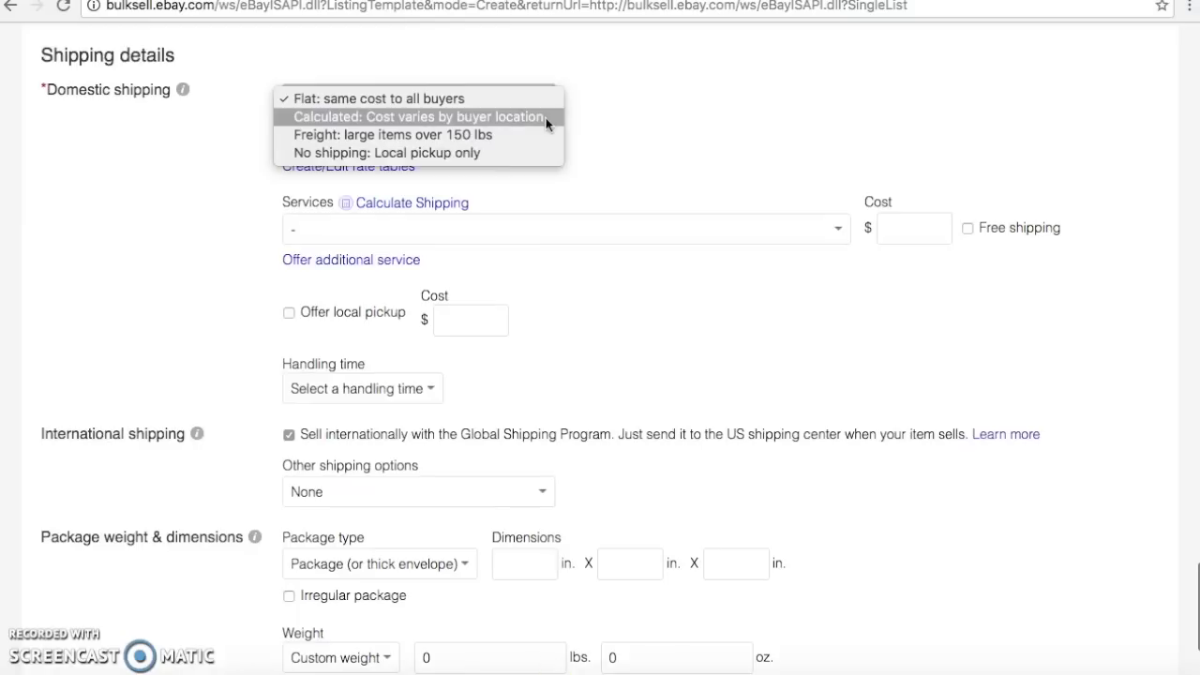
Select 'Flat: same cost to all buyers' as the domestic shipping type
click(534, 106)
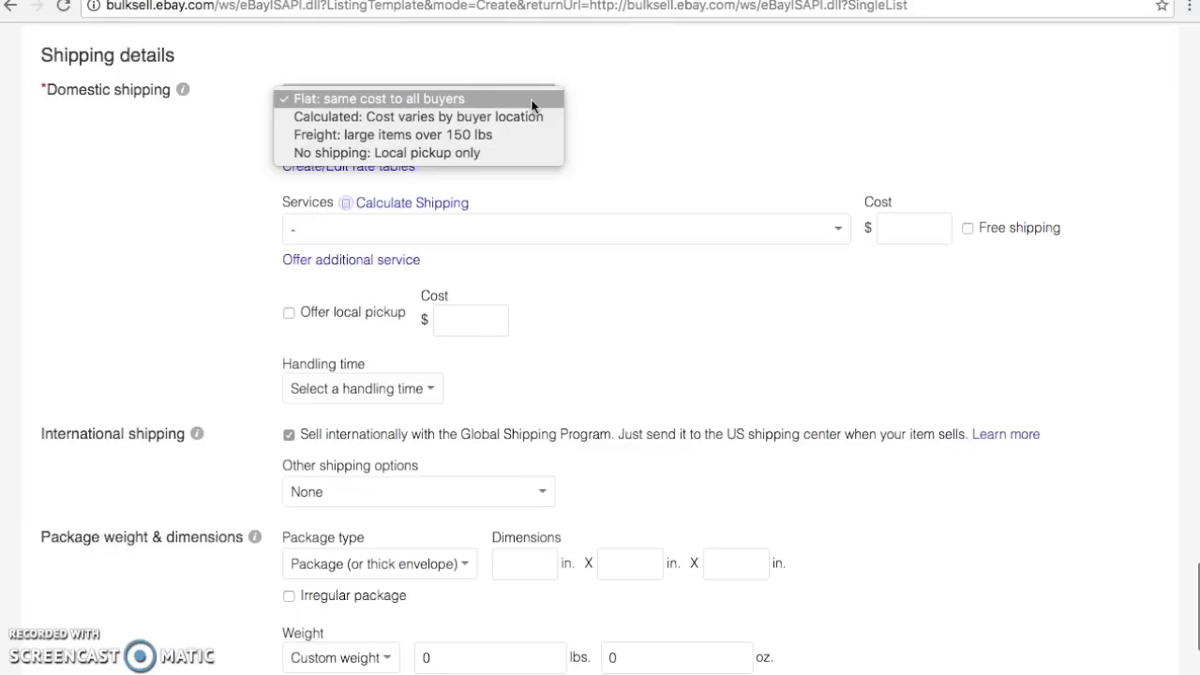
click(532, 105)
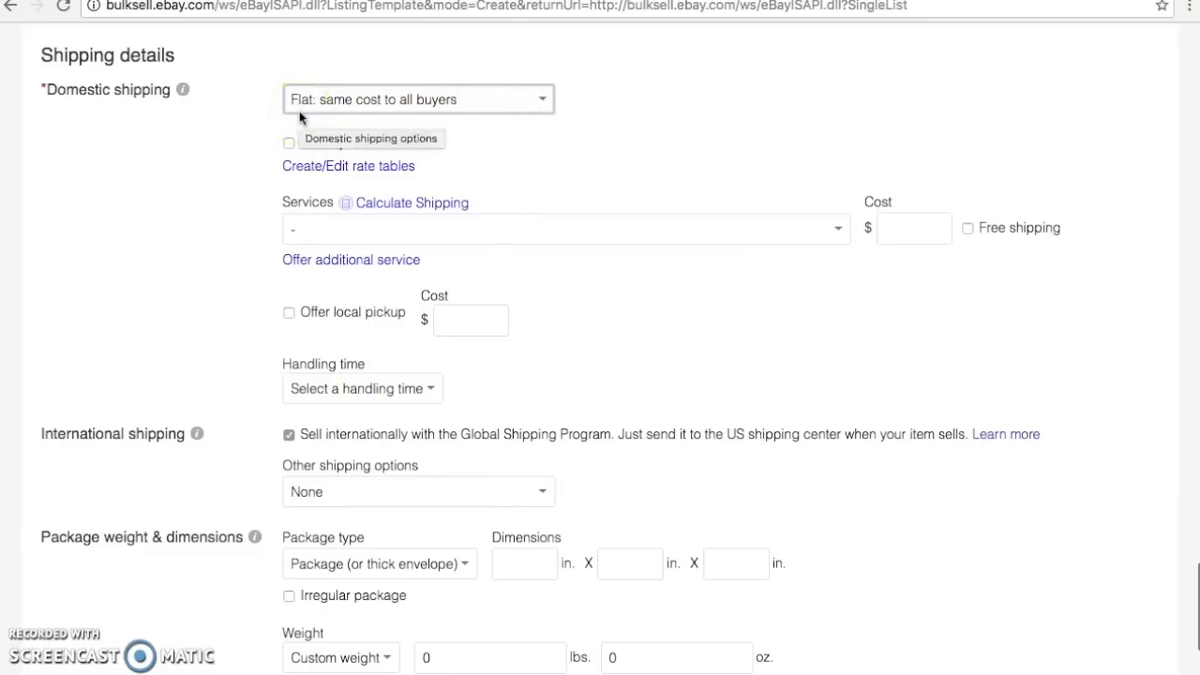
Expand the domestic shipping Services dropdown to list the carriers
click(495, 223)
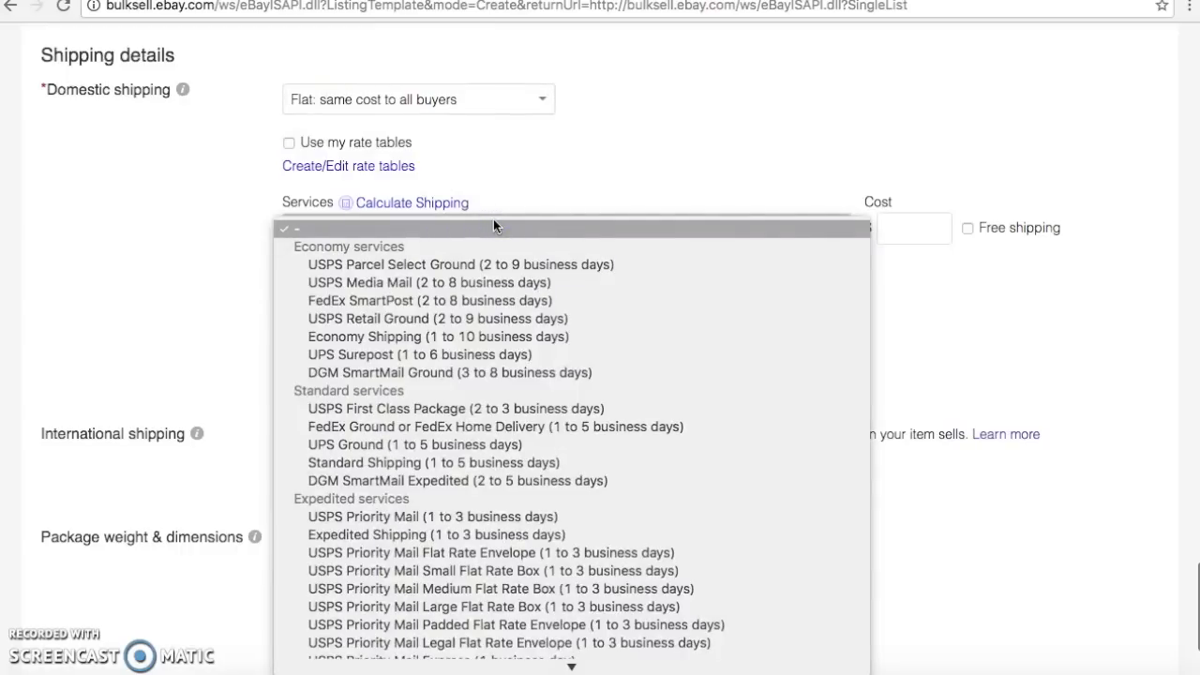
Pick 'USPS First Class Package (2 to 3 business days)' as the domestic shipping service
scroll(525, 647, down, 10)
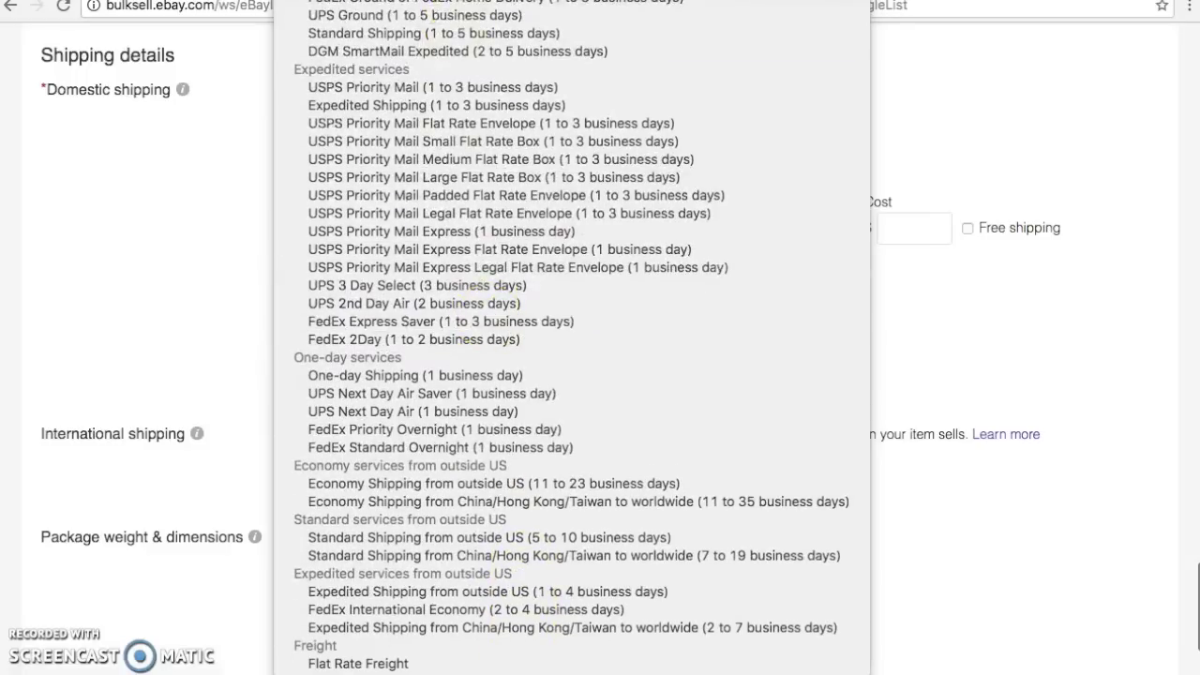
scroll(312, 593, up, 3)
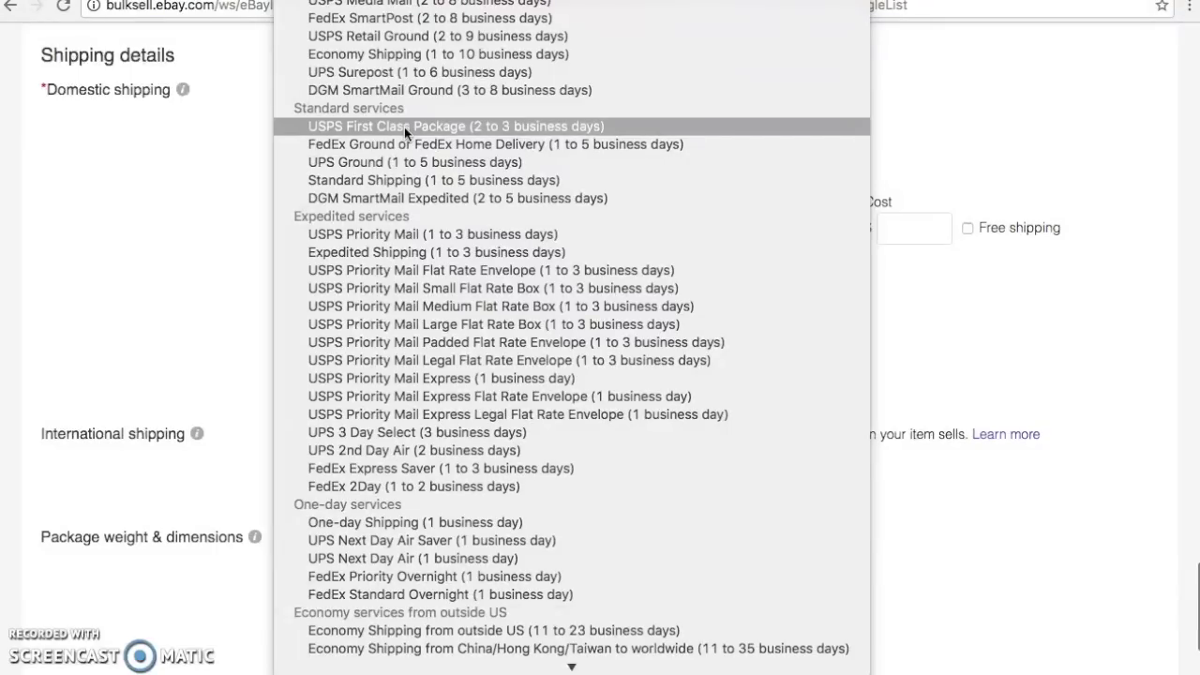
click(404, 127)
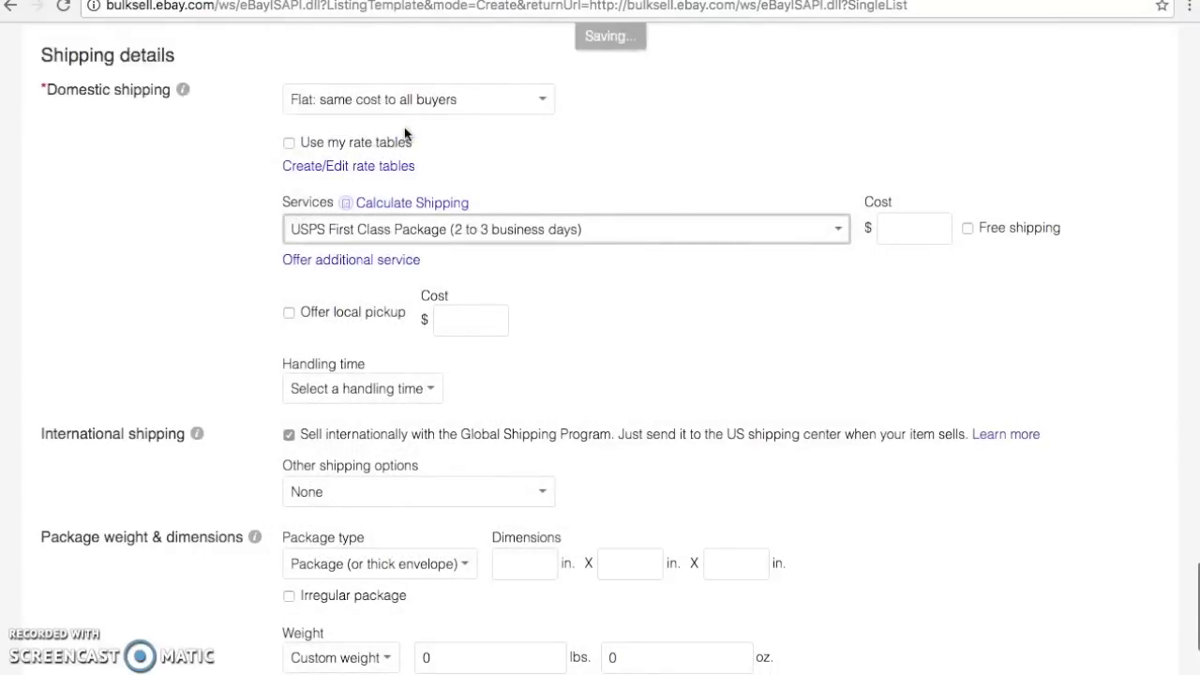
click(907, 232)
Enter 2.99 as the flat domestic shipping cost
text(2.99)
click(879, 234)
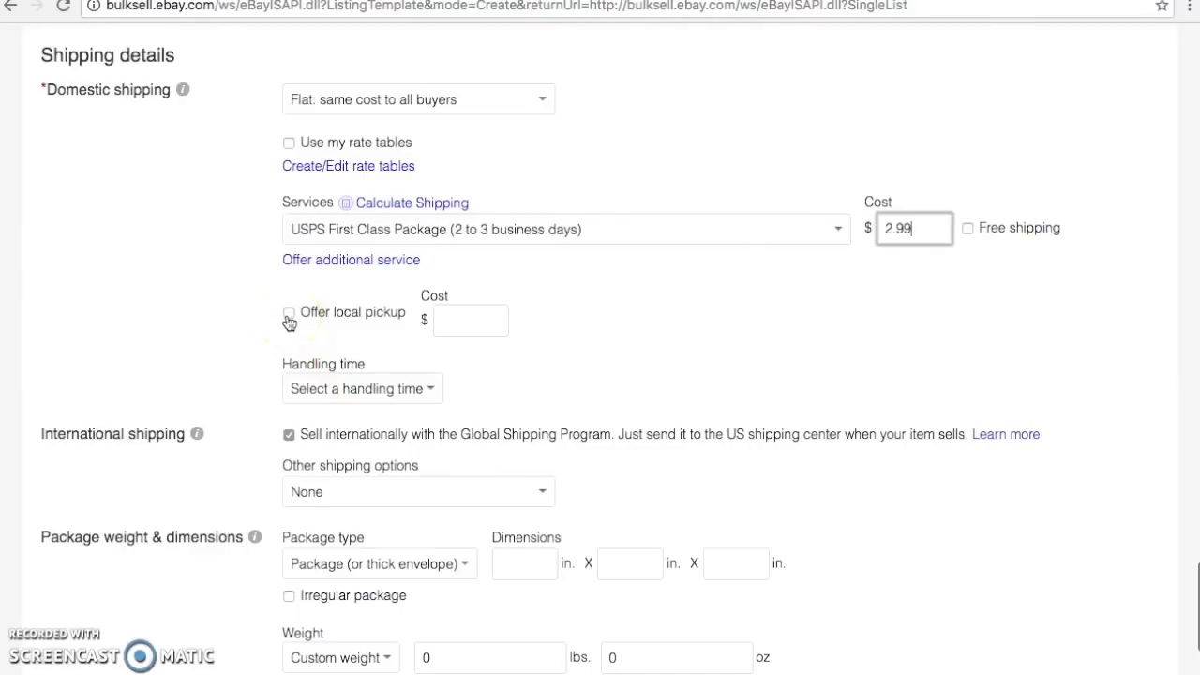
Choose 3 business days as the handling time, with Global Shipping Program left on
scroll(290, 322, down, 2)
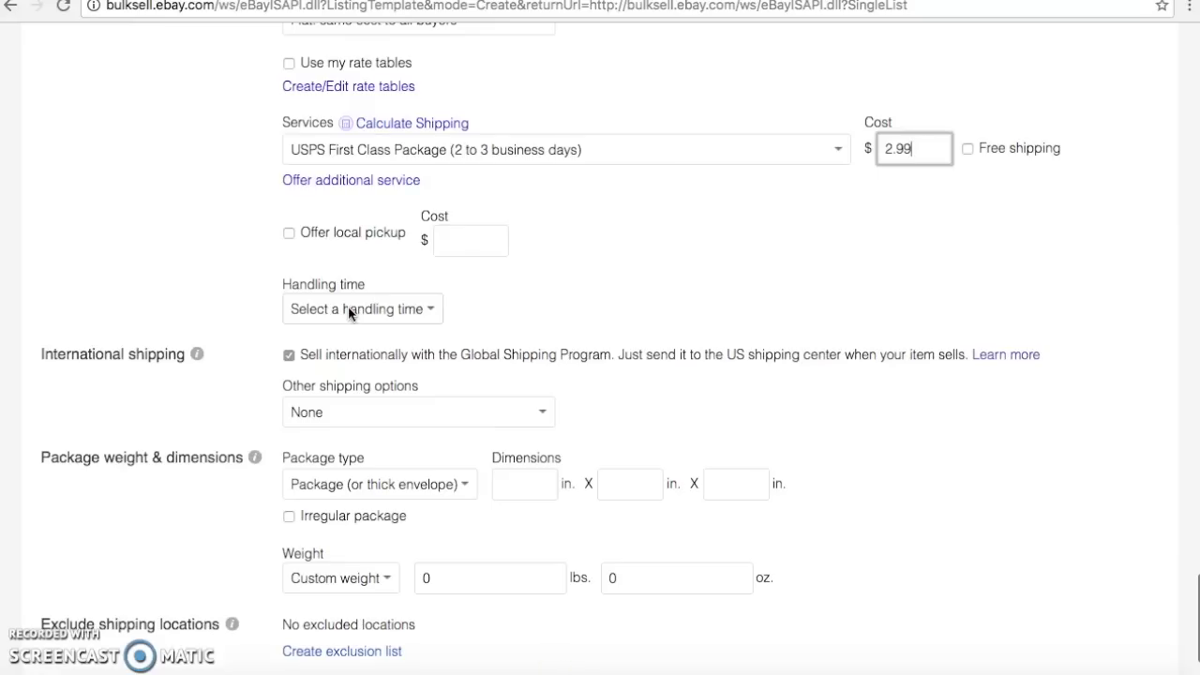
click(349, 309)
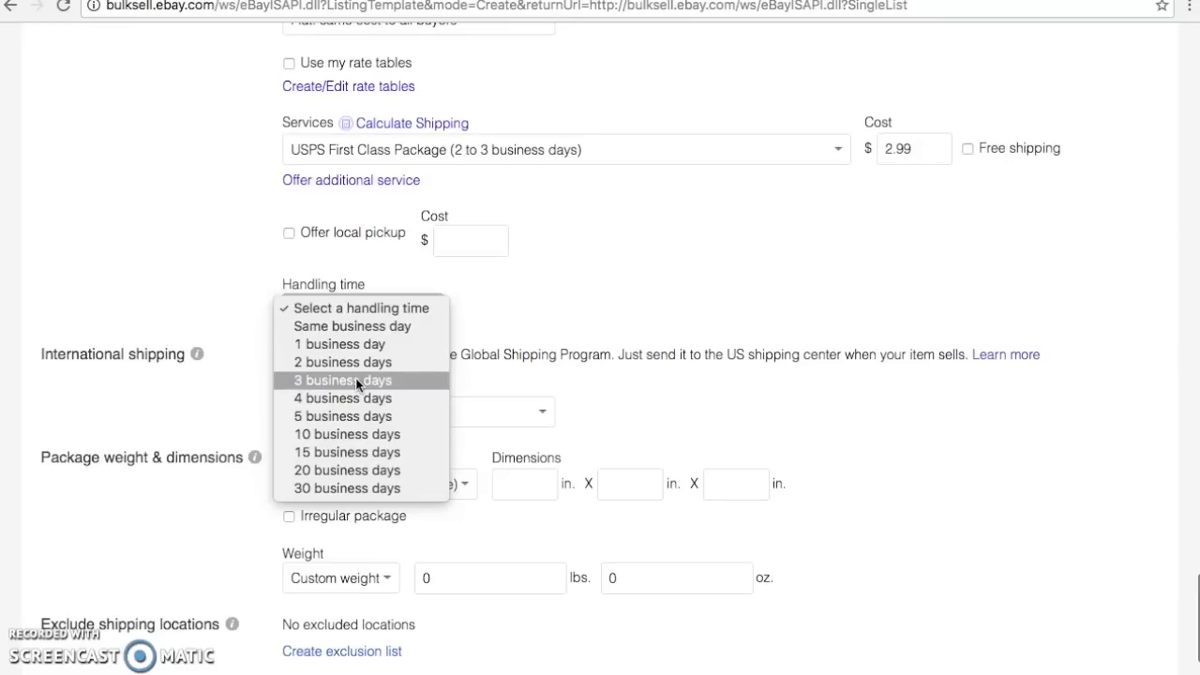
click(355, 380)
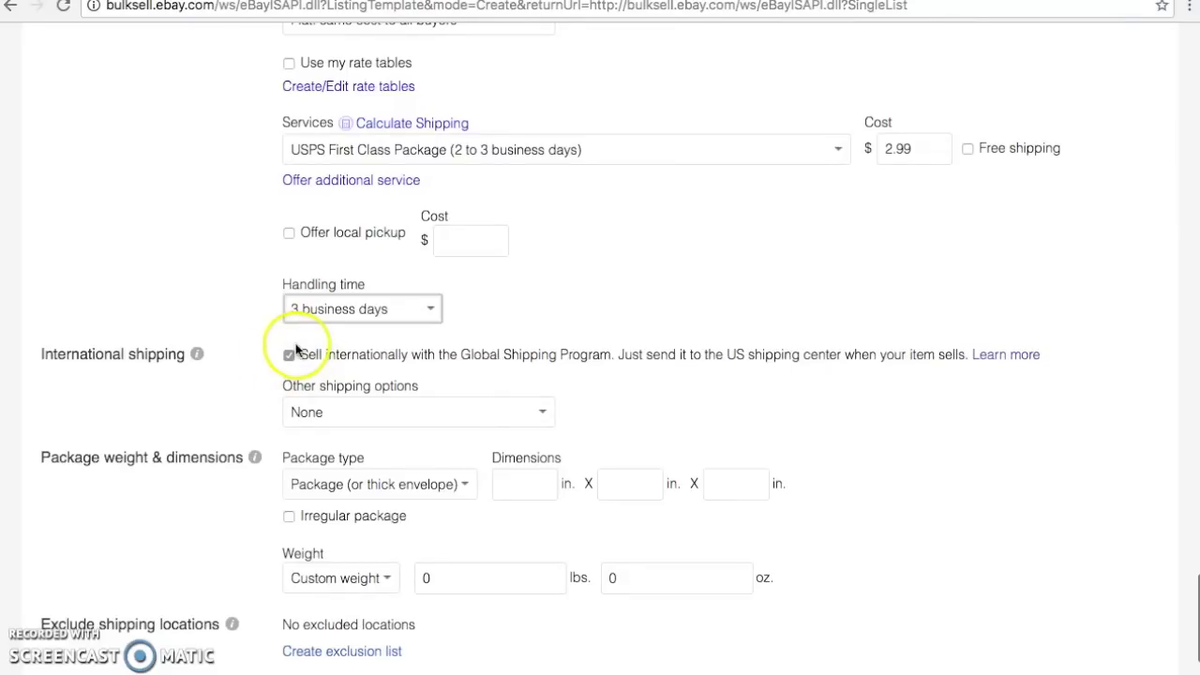
Set the package weight to '1 lb. or less' and save the Women's Dresses template
scroll(295, 349, down, 3)
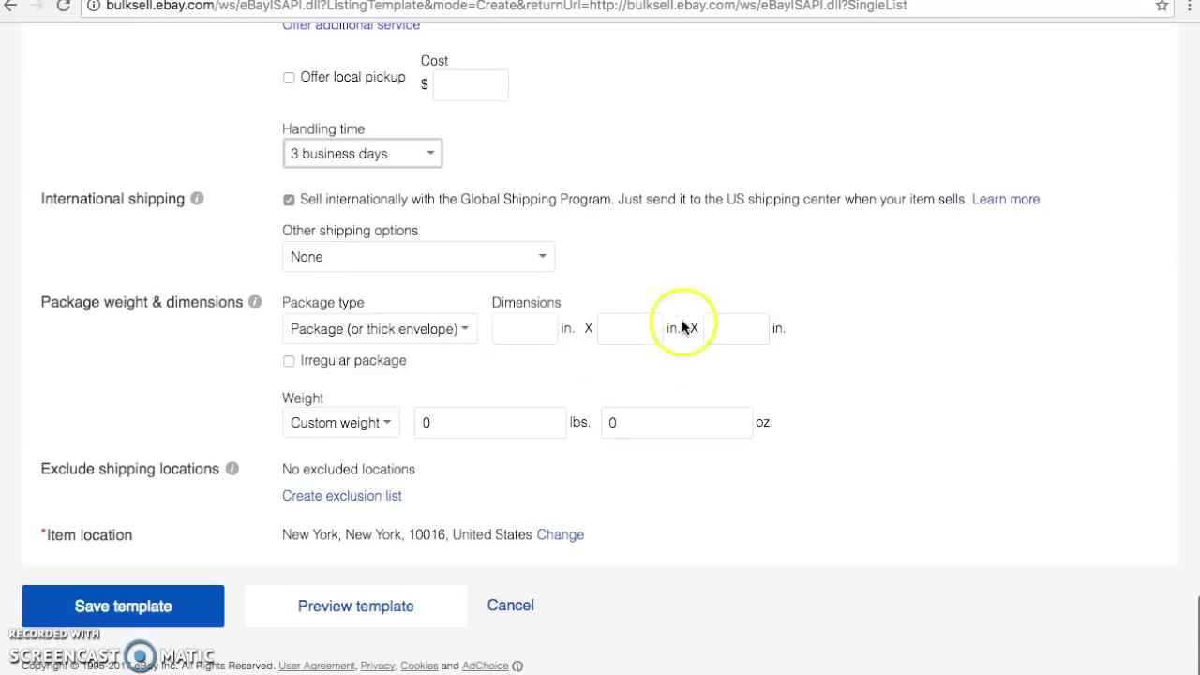
click(356, 422)
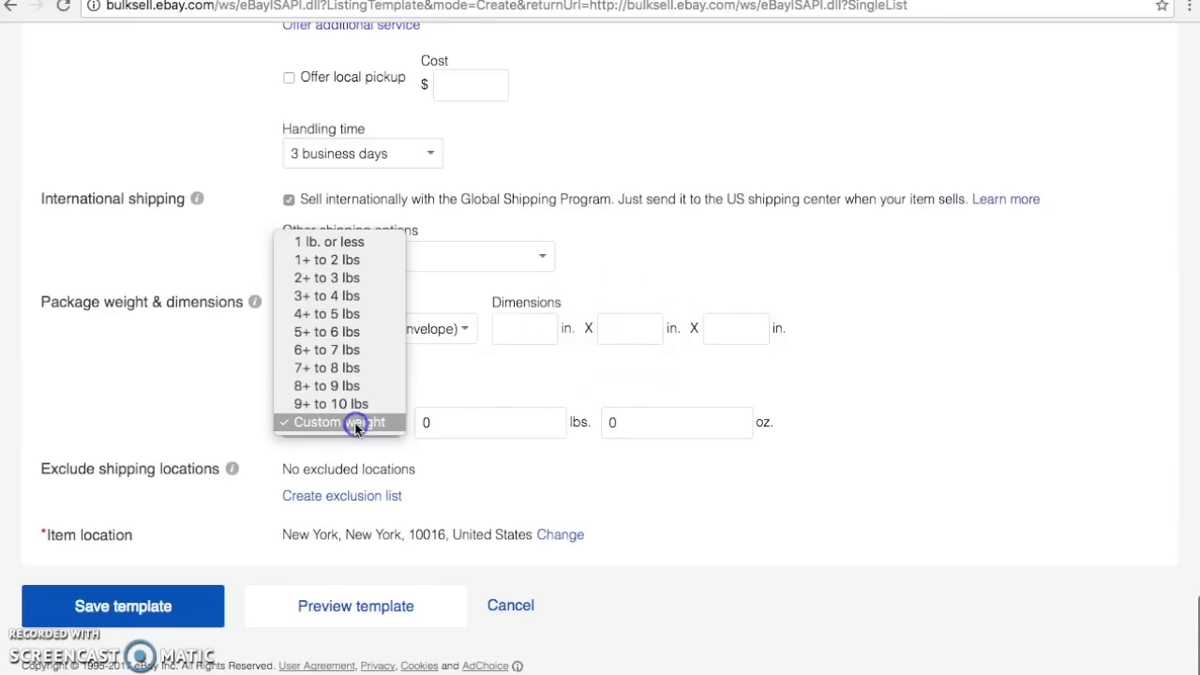
click(337, 243)
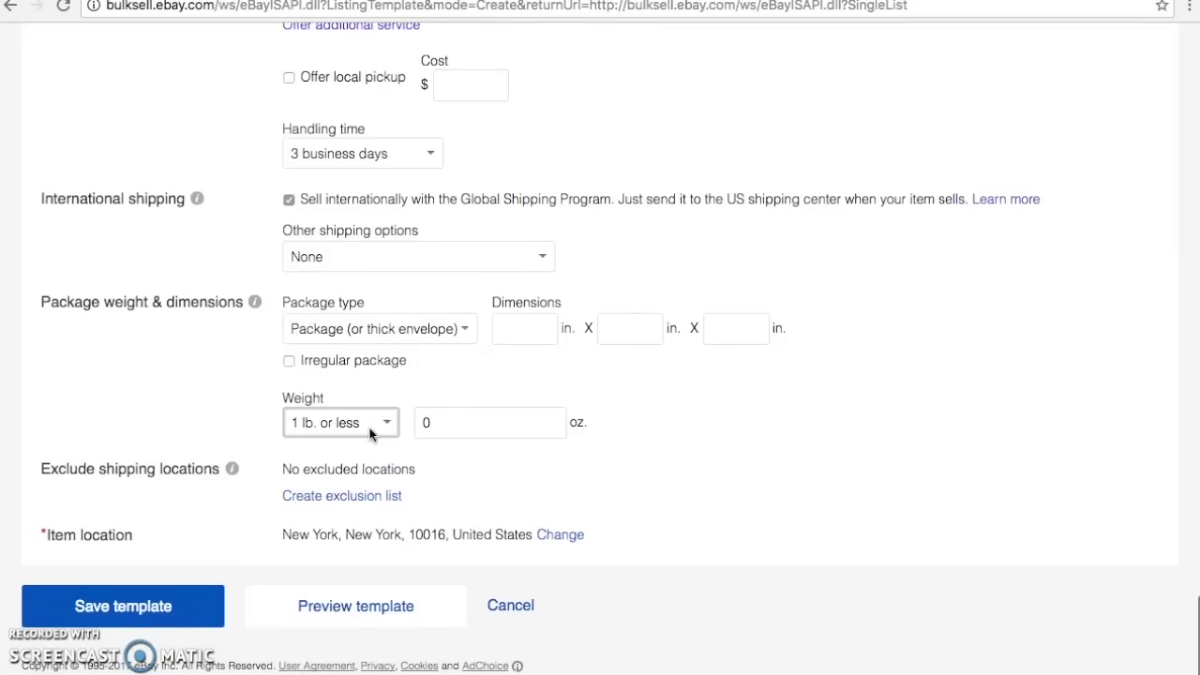
click(133, 606)
click(129, 616)
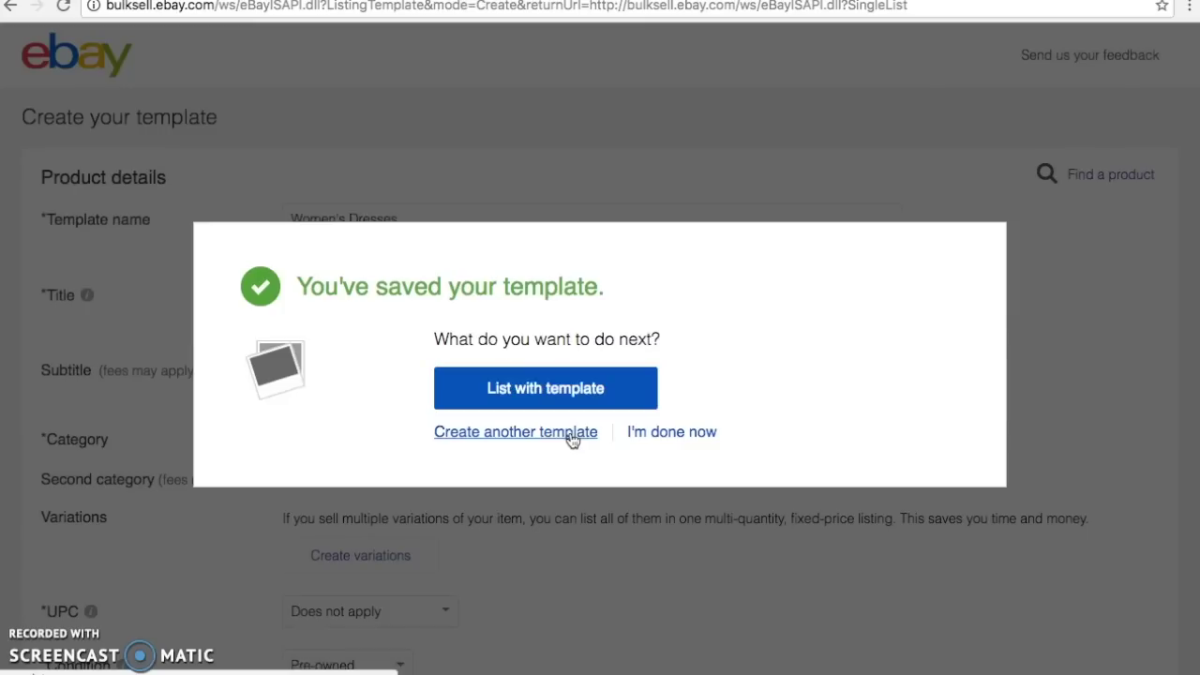
Choose 'Create another template' from the saved-template confirmation
click(570, 434)
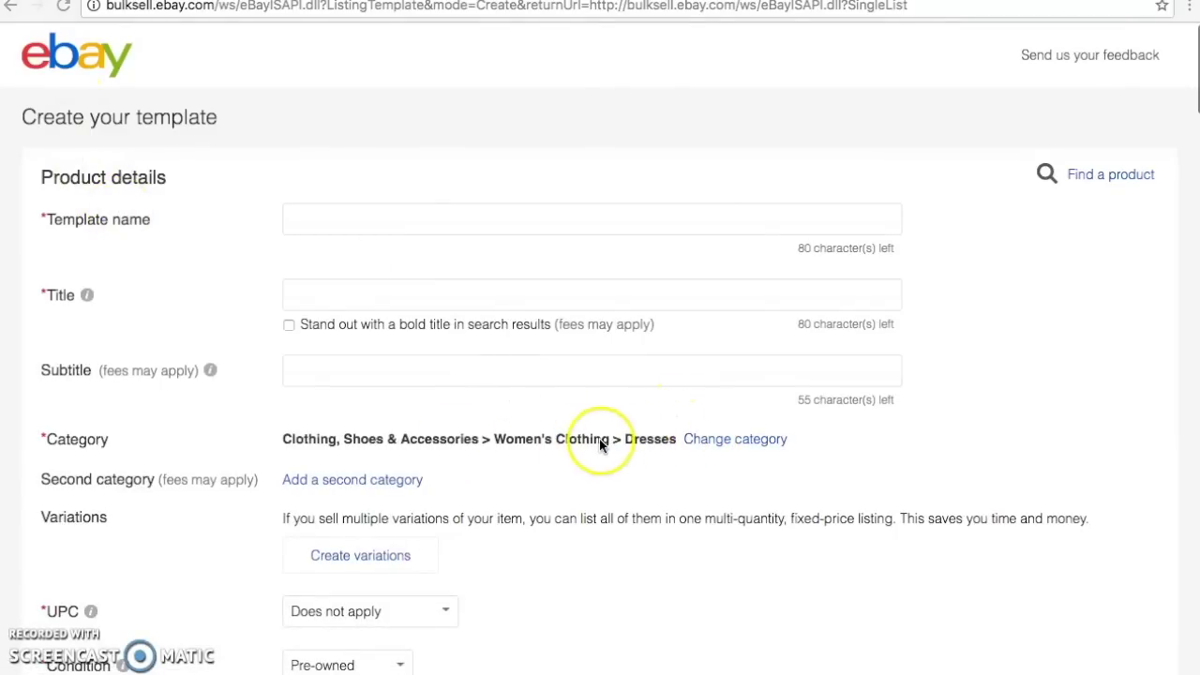
Switch the template category from Dresses to Clothing, Shoes & Accessories > Women's Clothing > Athletic Apparel
click(706, 442)
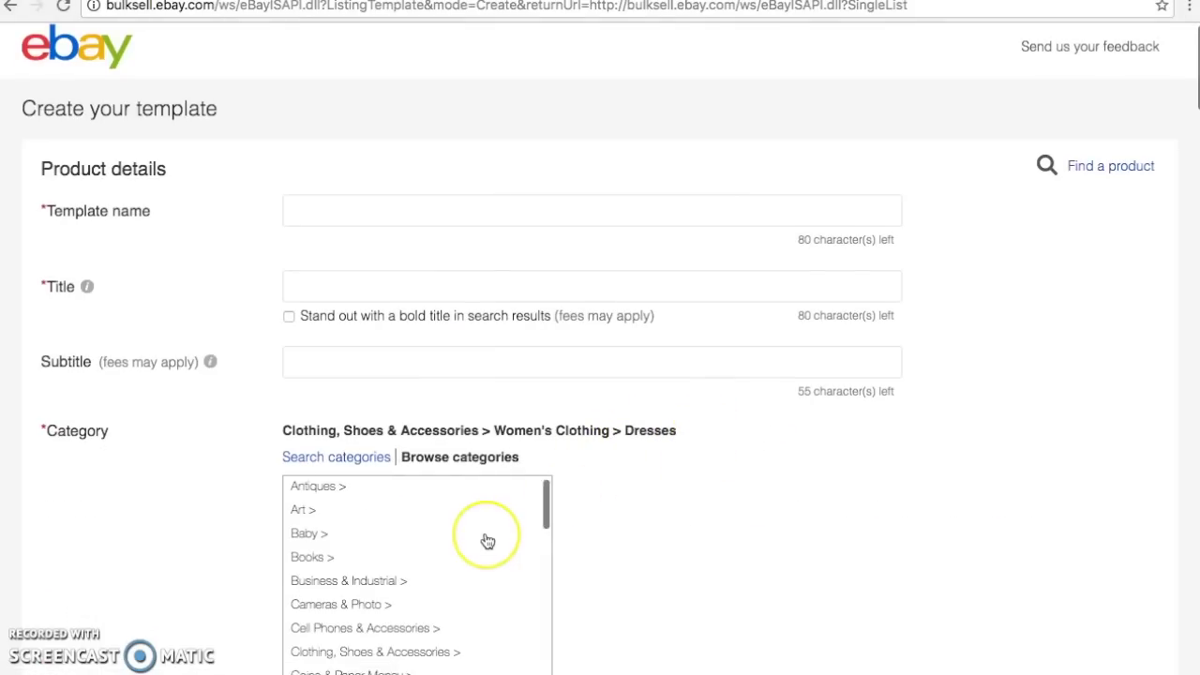
scroll(485, 541, down, 3)
click(462, 592)
scroll(685, 596, down, 3)
scroll(685, 596, down, 3)
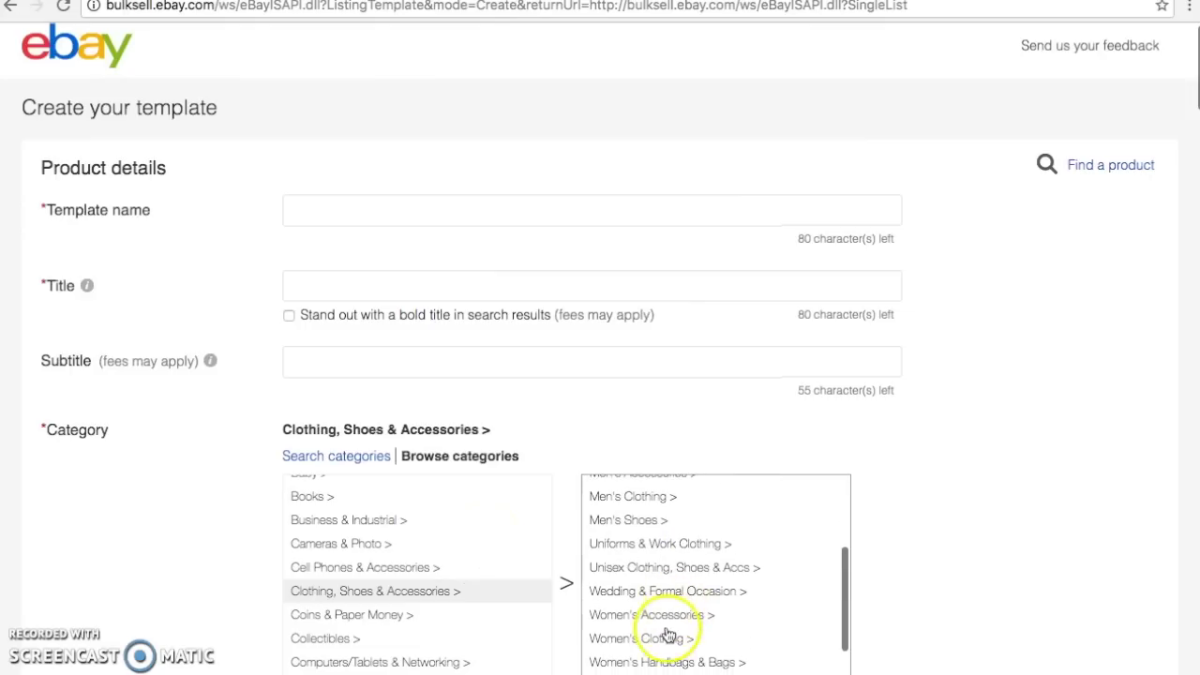
click(668, 637)
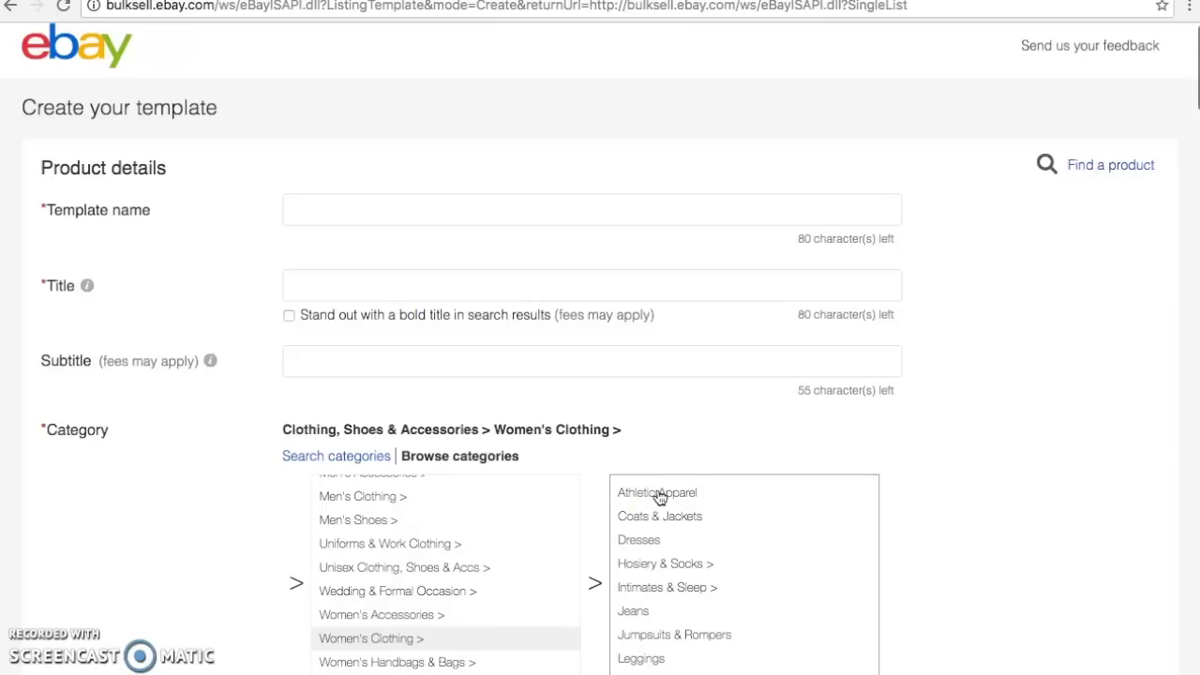
click(659, 497)
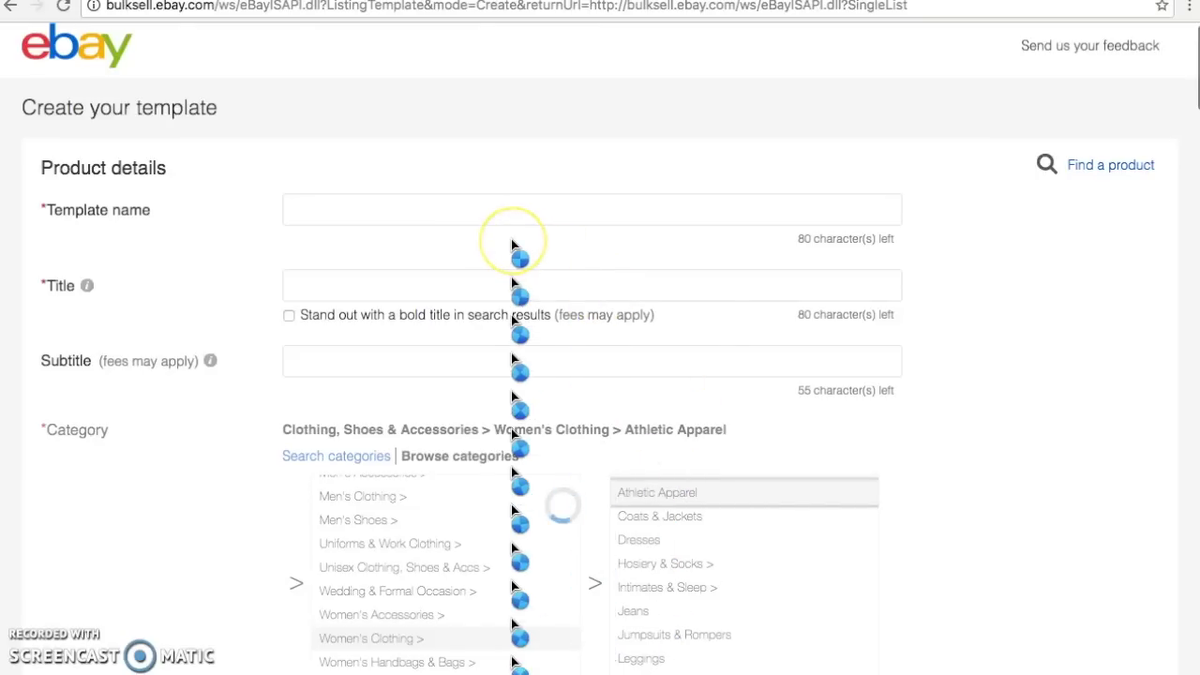
click(432, 221)
Enter 'Women's Athletic Apparel' as the template name
text(Women's )
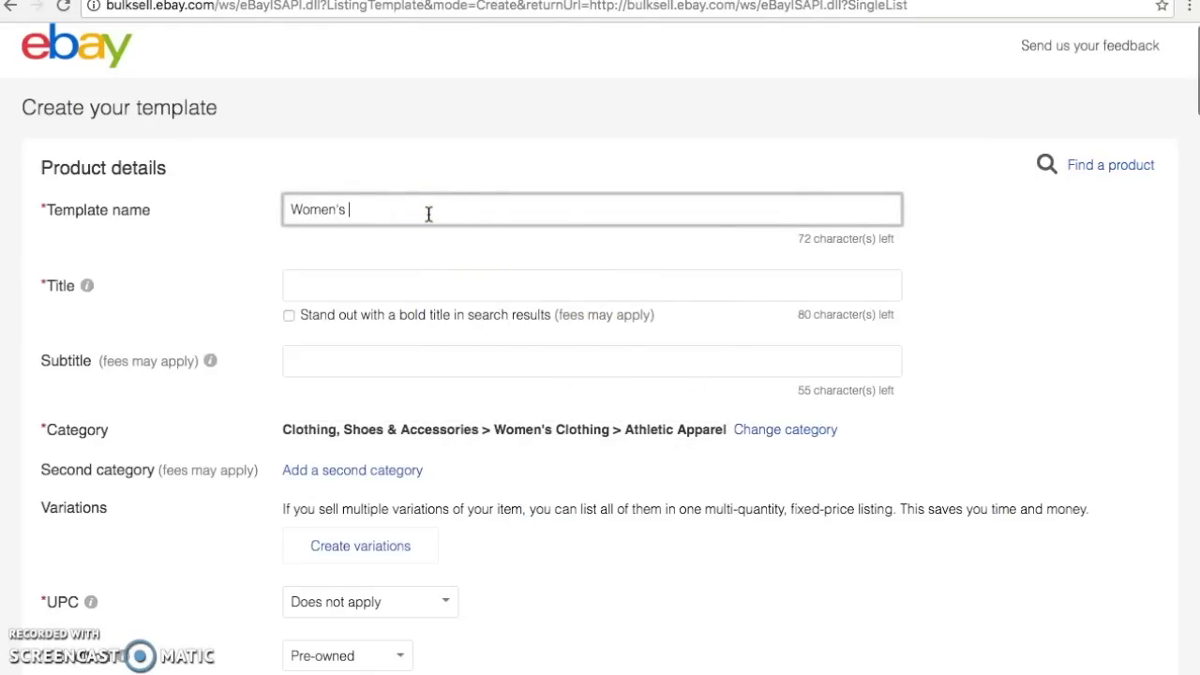
text(Athletic App)
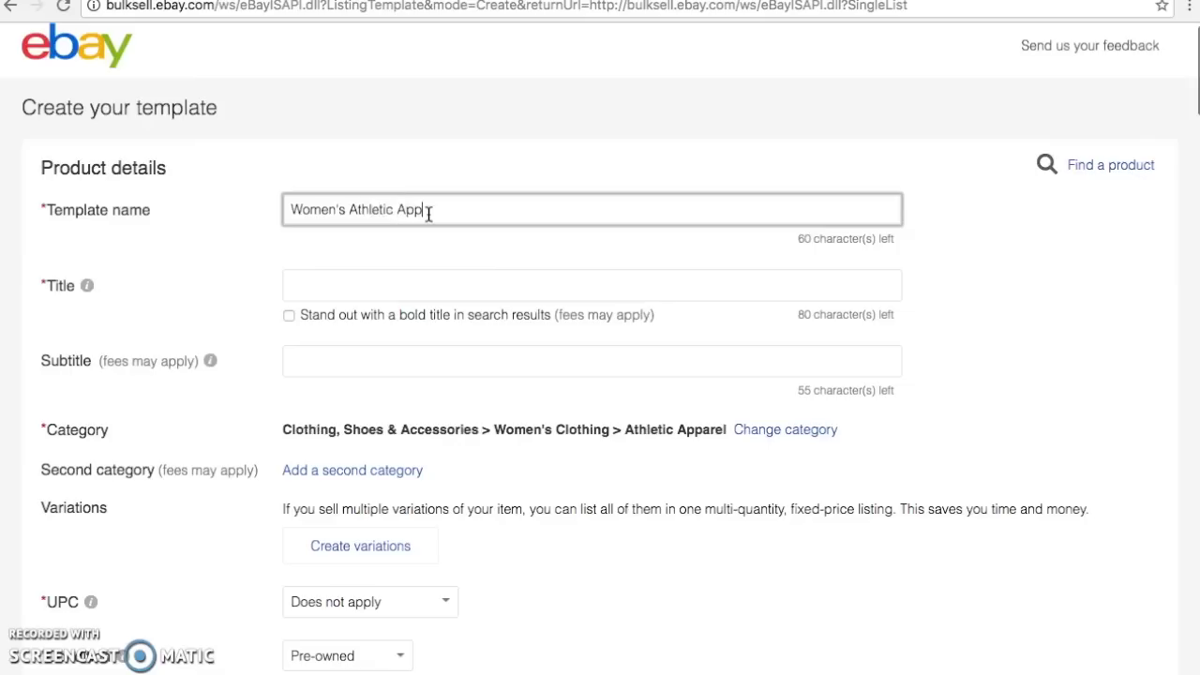
text(arel)
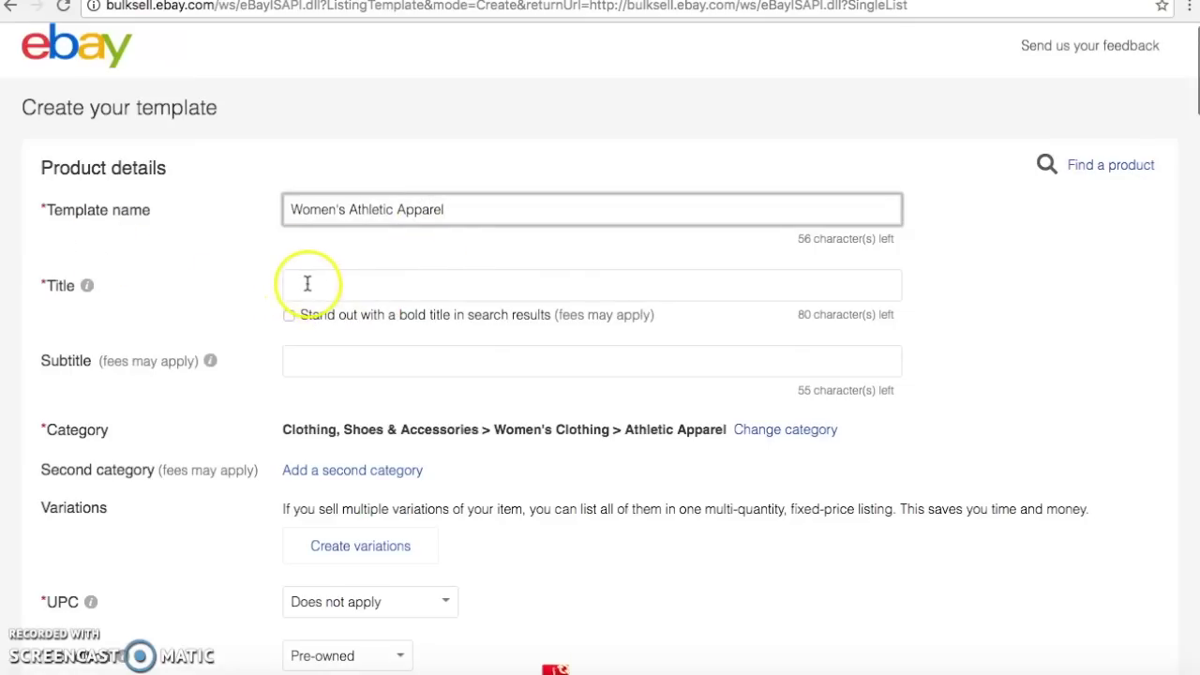
scroll(515, 246, down, 2)
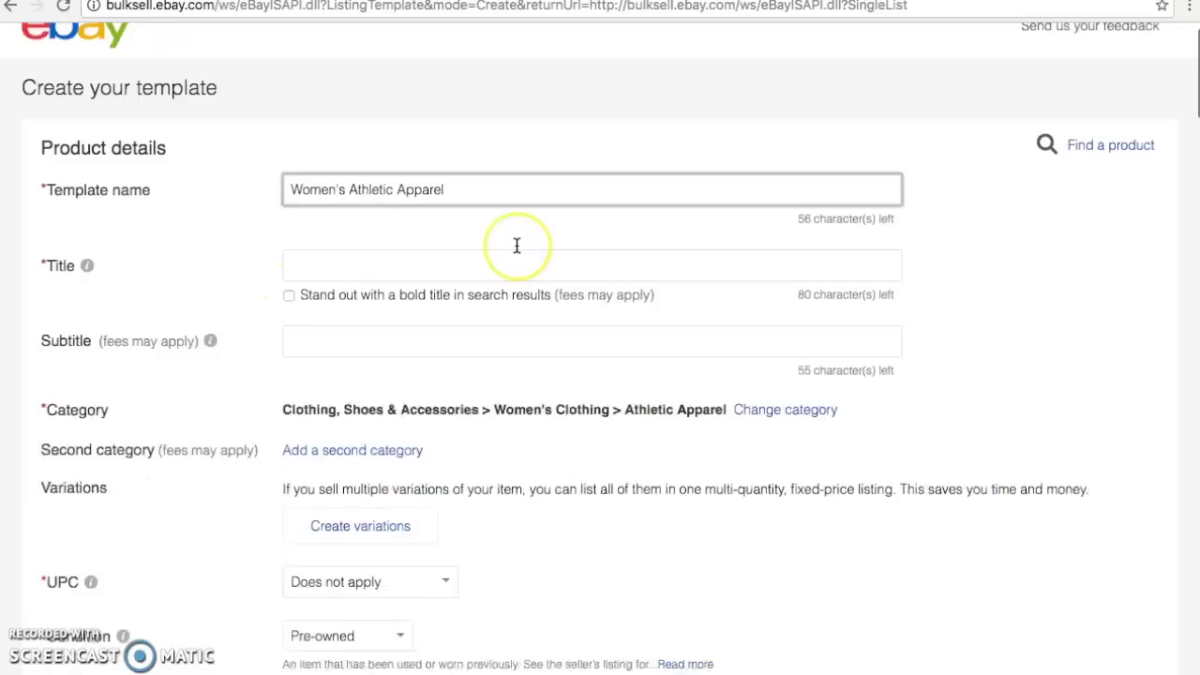
scroll(517, 245, down, 4)
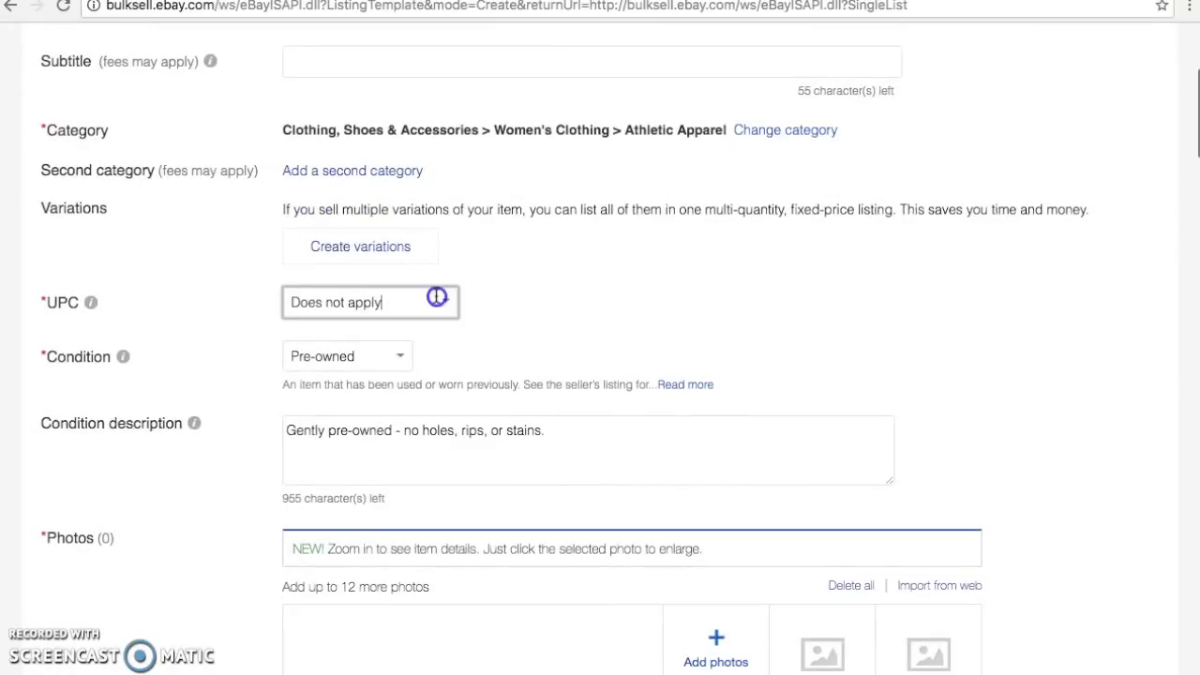
click(436, 298)
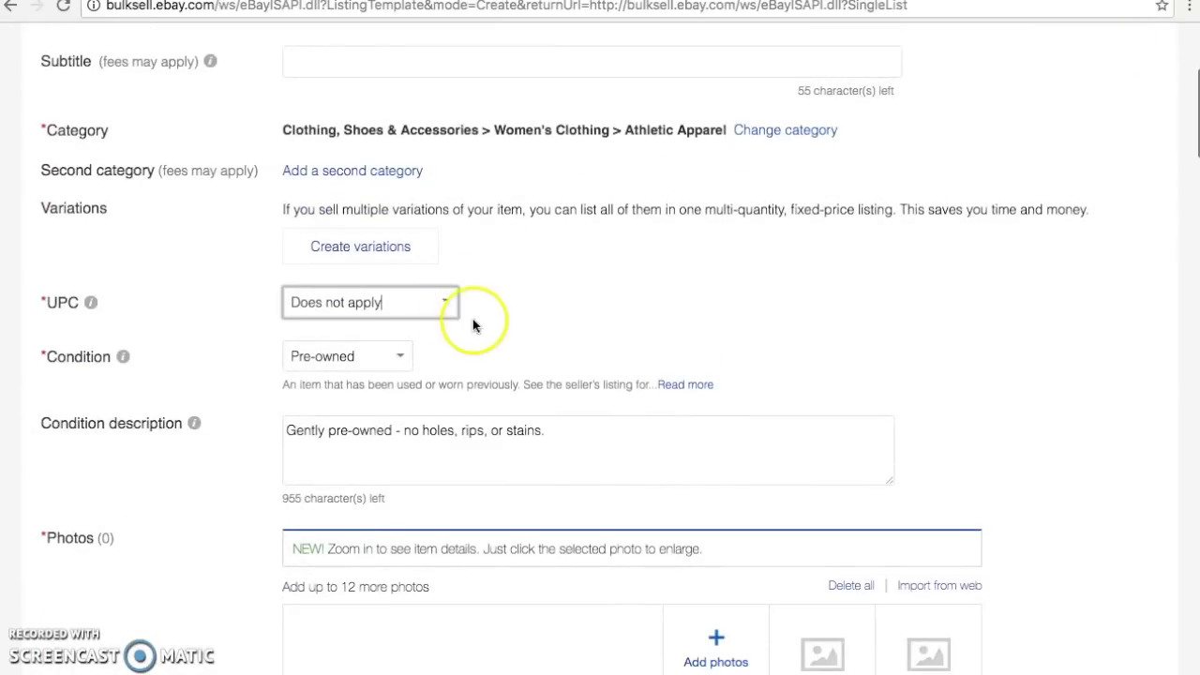
scroll(483, 328, down, 2)
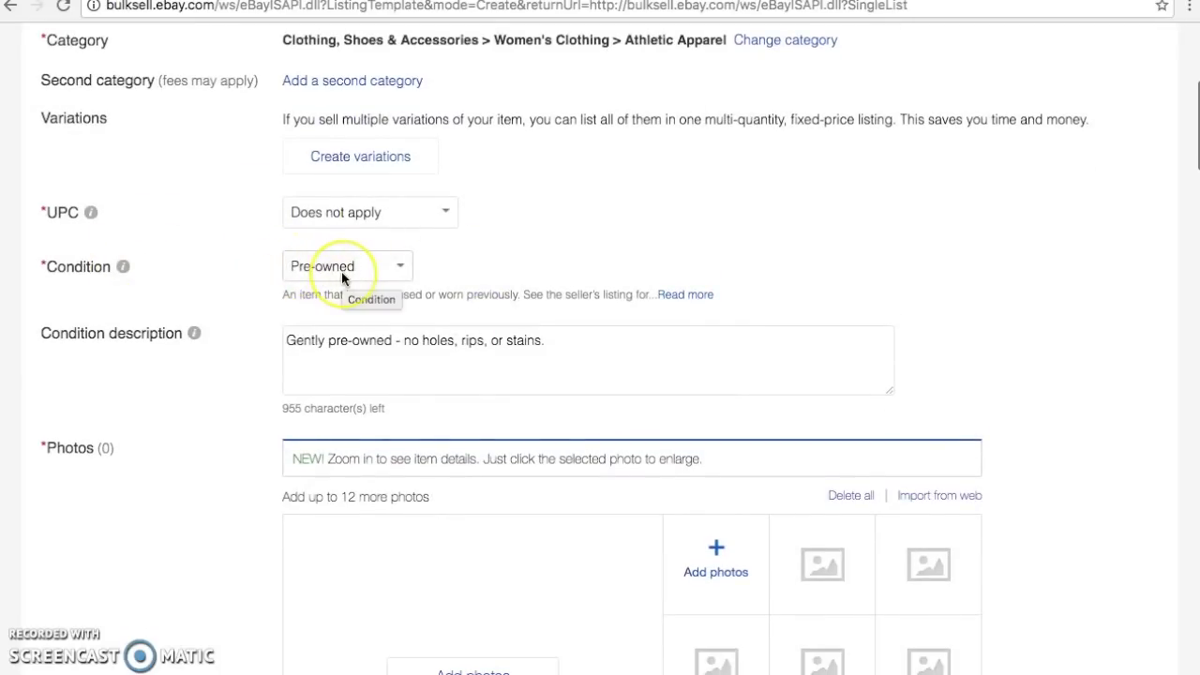
scroll(394, 312, down, 2)
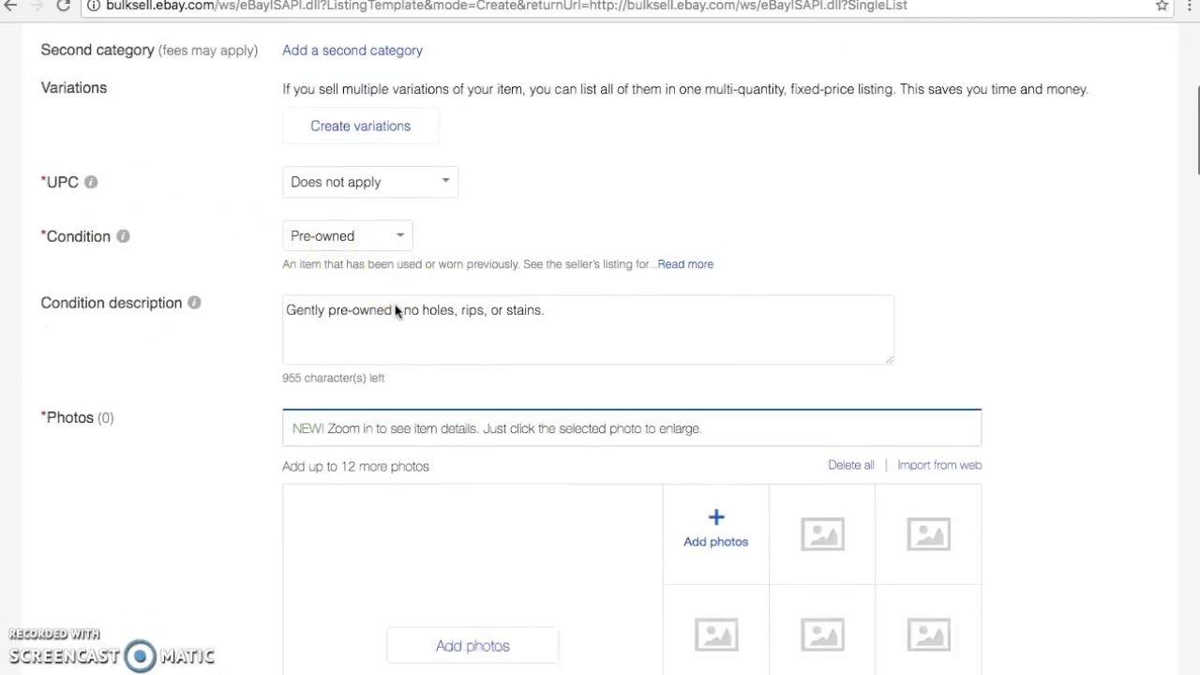
click(302, 271)
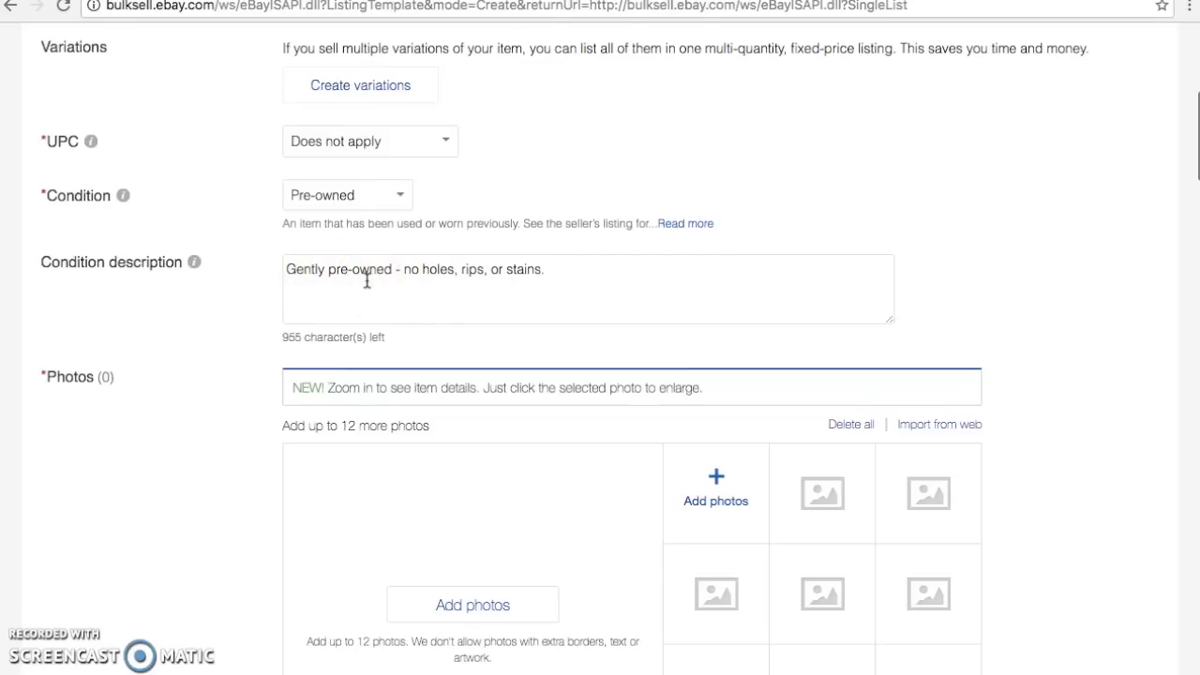
scroll(367, 282, down, 1)
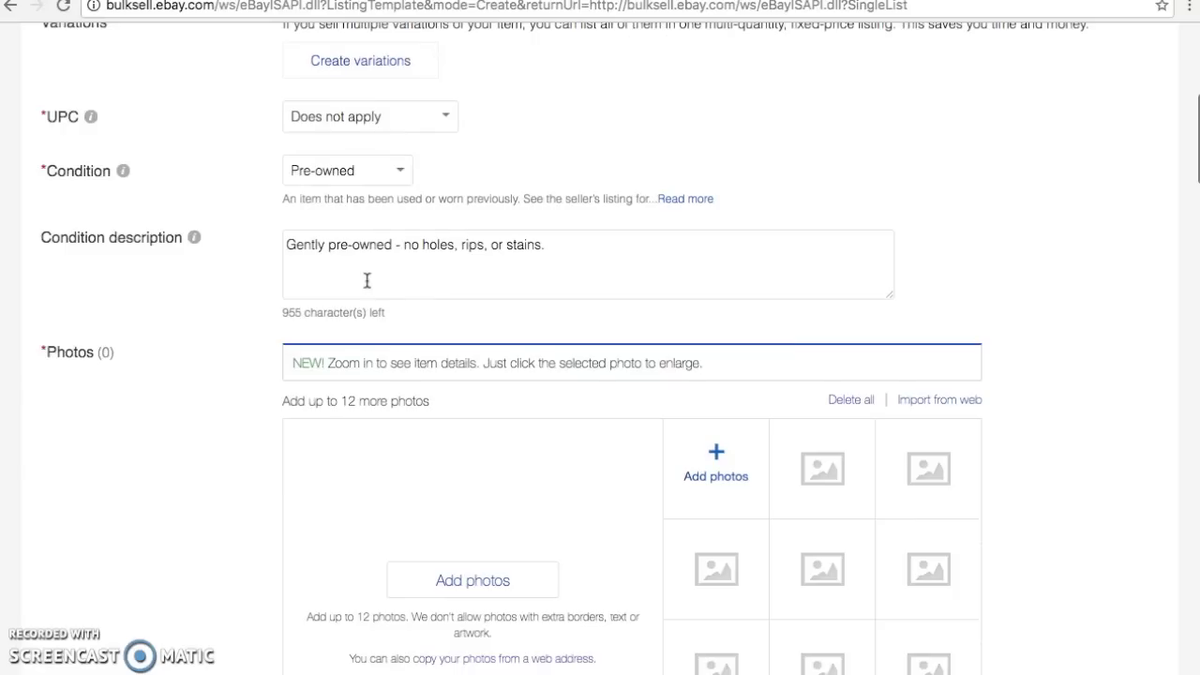
scroll(367, 281, down, 1)
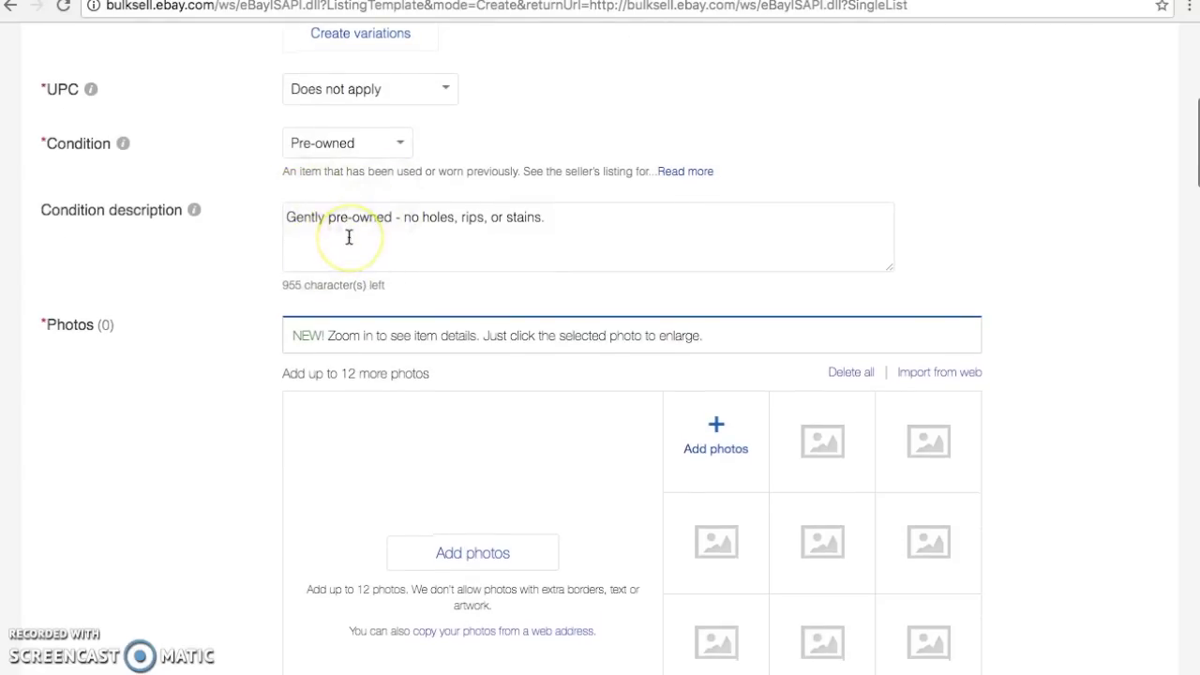
scroll(348, 244, down, 5)
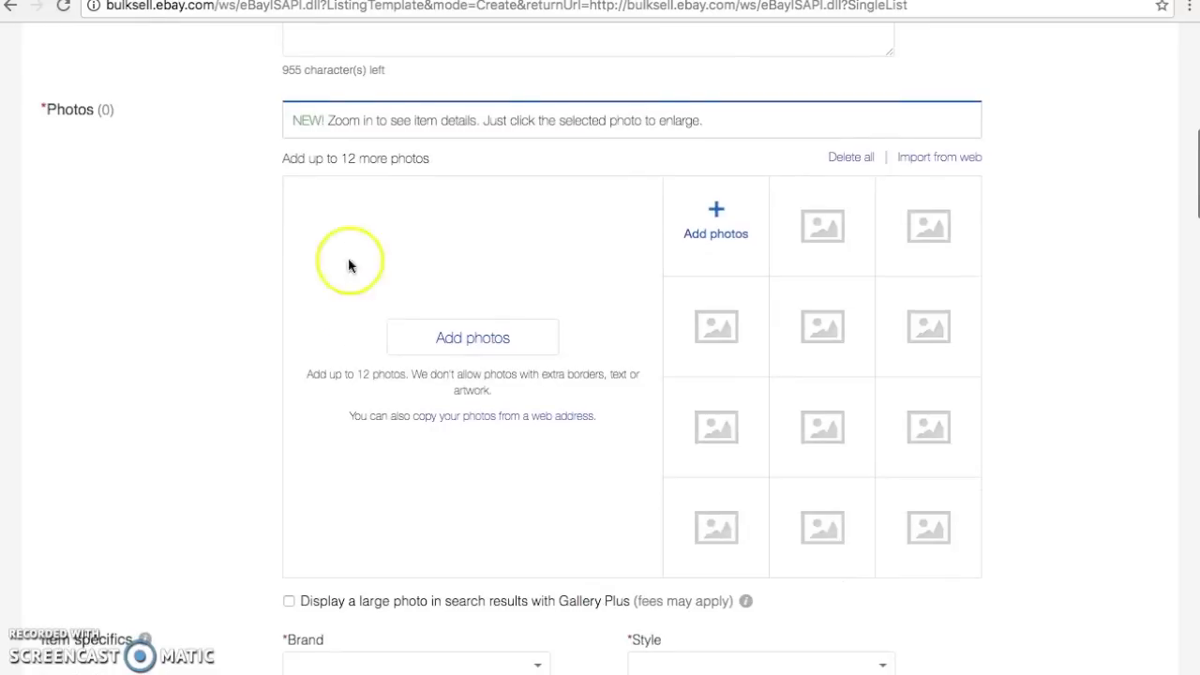
scroll(613, 493, down, 6)
scroll(612, 493, down, 5)
click(618, 504)
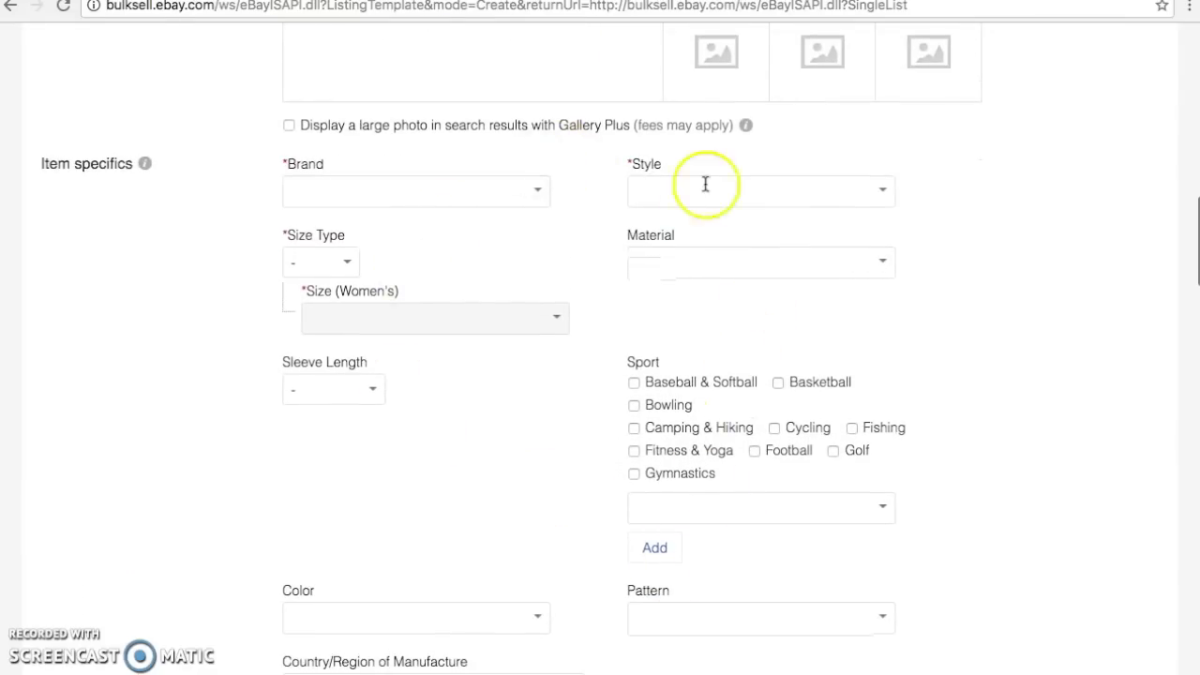
scroll(460, 277, down, 6)
scroll(460, 277, down, 10)
scroll(460, 278, up, 1)
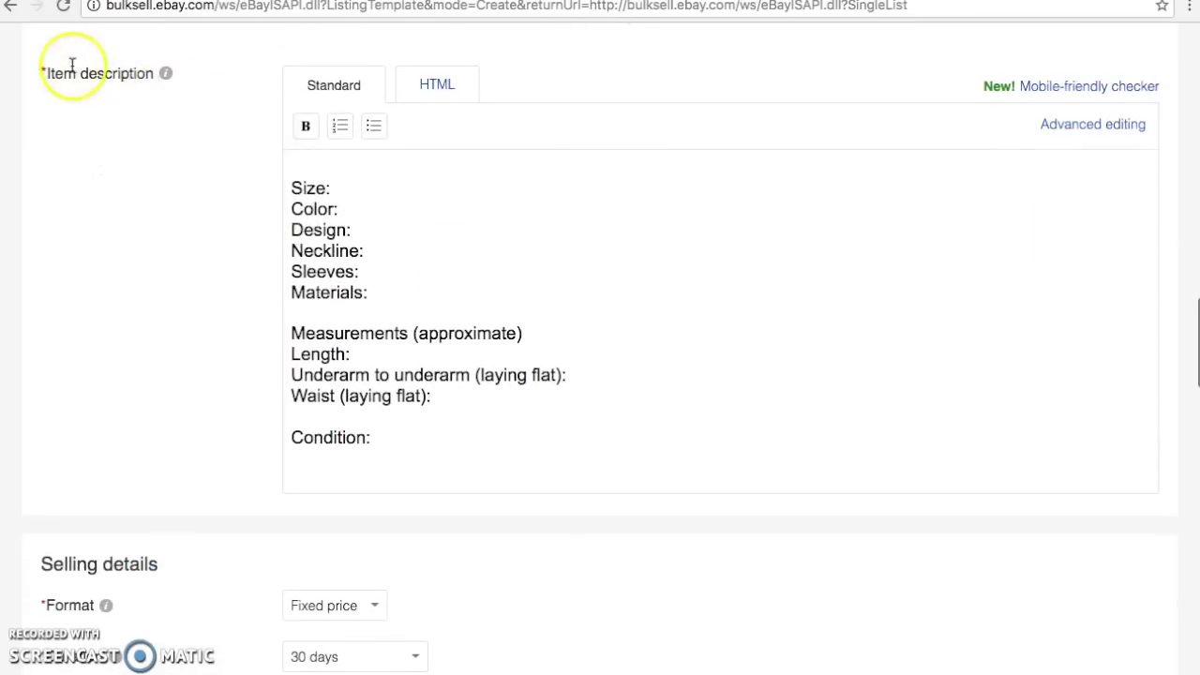
click(436, 90)
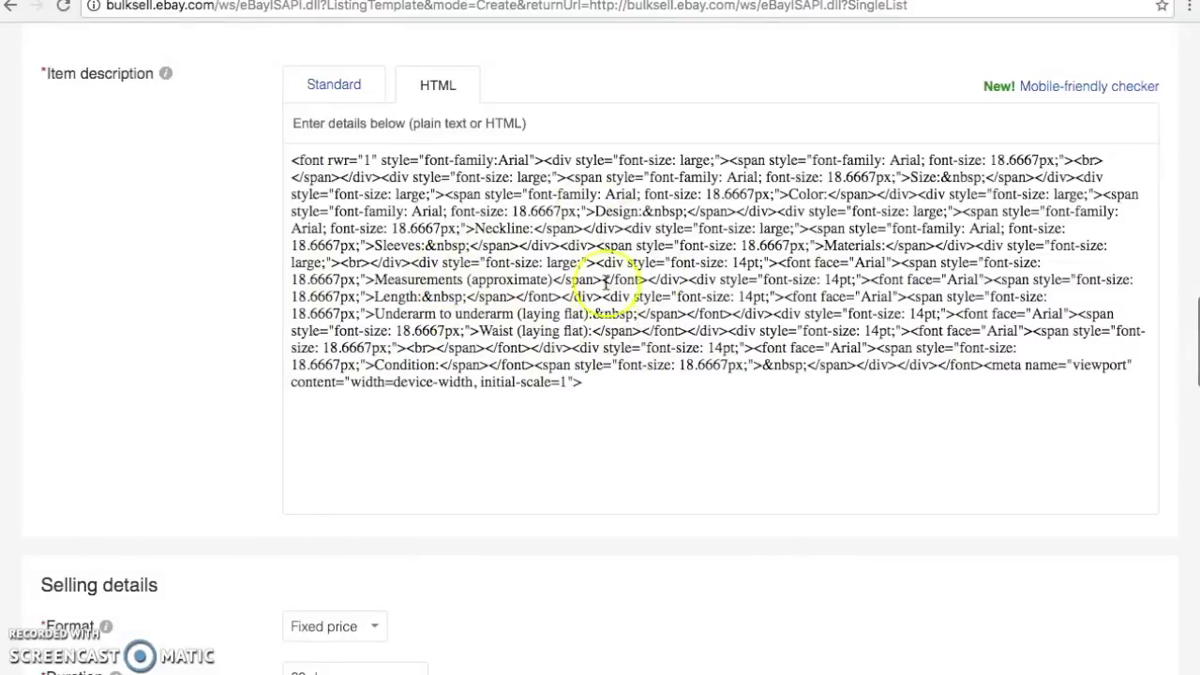
click(345, 92)
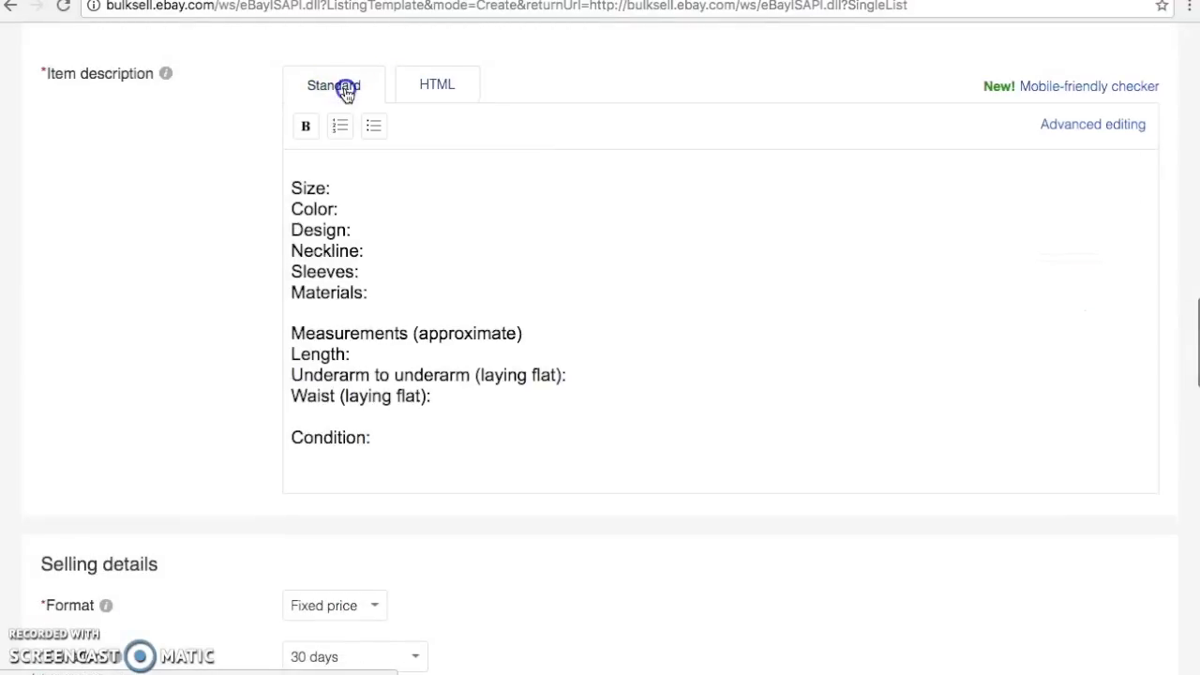
click(345, 188)
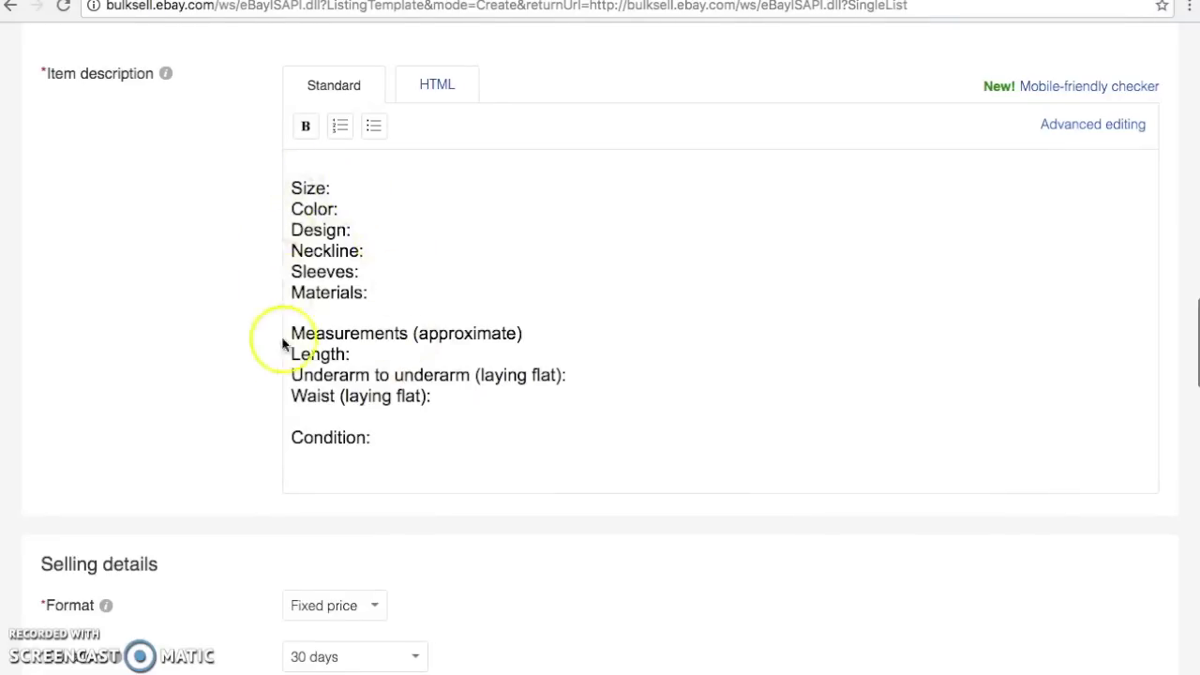
drag(449, 334, 434, 229)
click(387, 188)
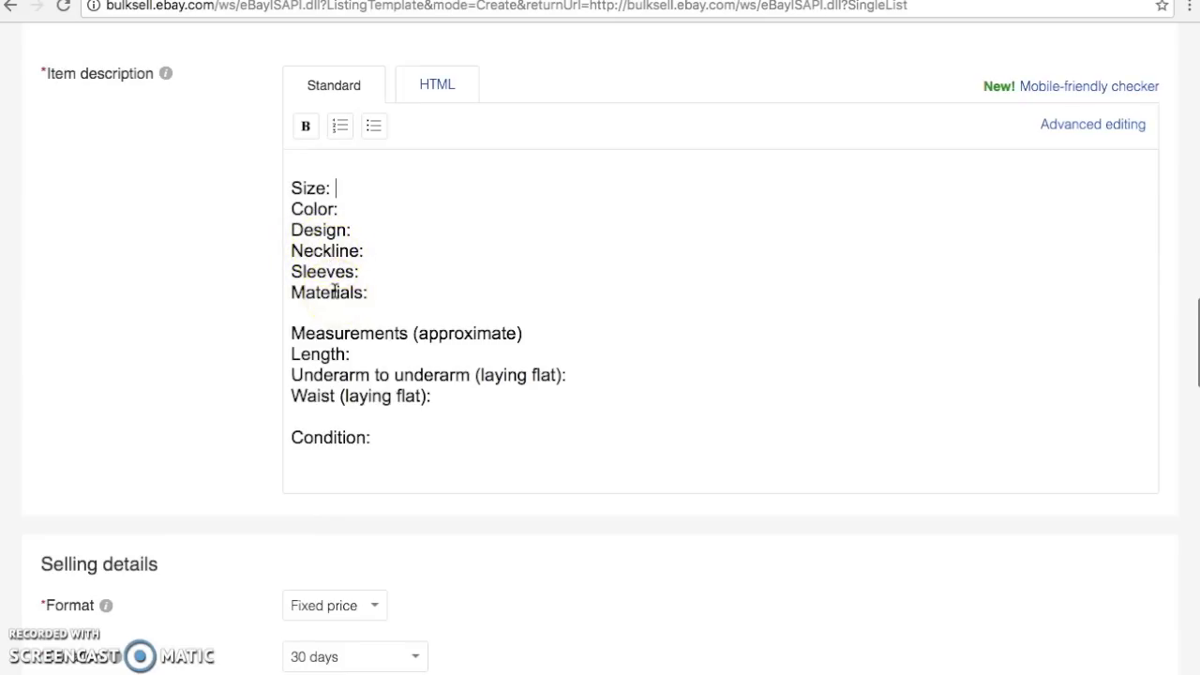
scroll(334, 292, down, 1)
scroll(333, 291, down, 5)
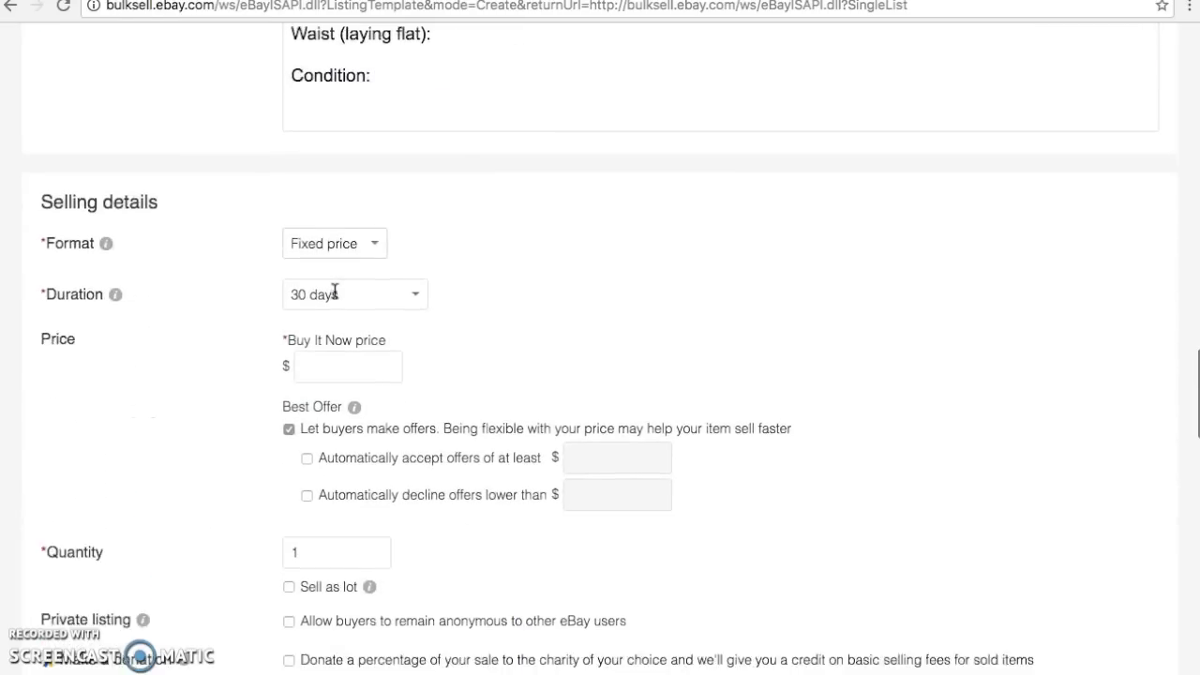
scroll(334, 292, down, 1)
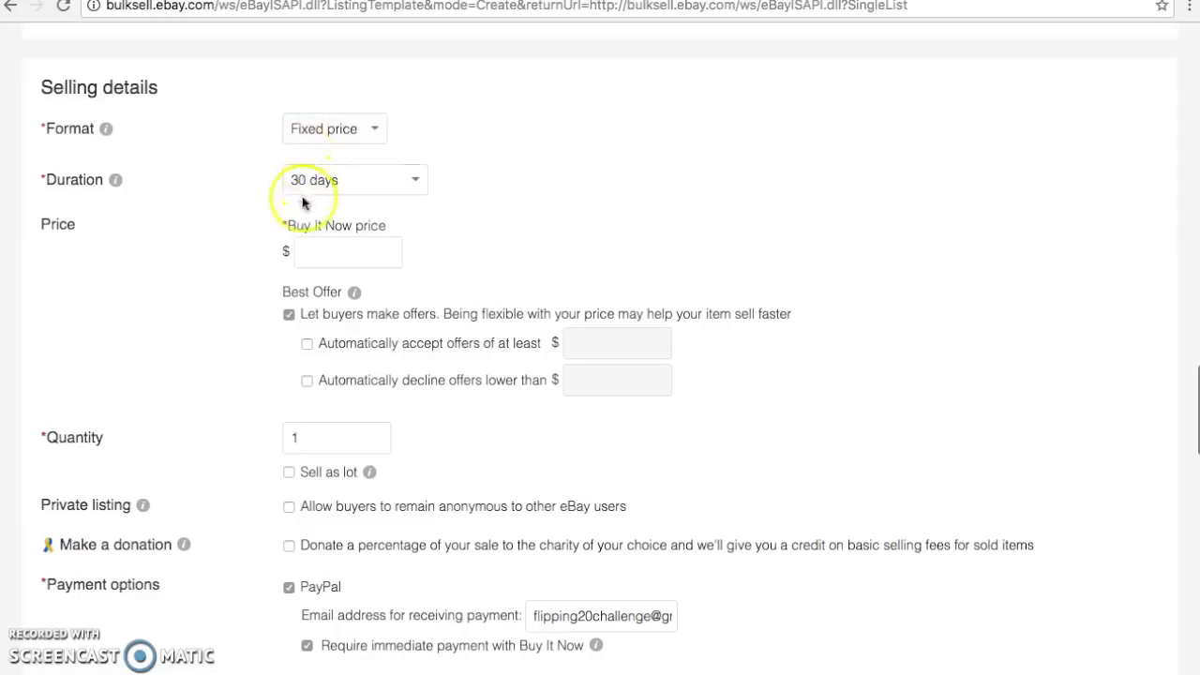
scroll(313, 208, down, 3)
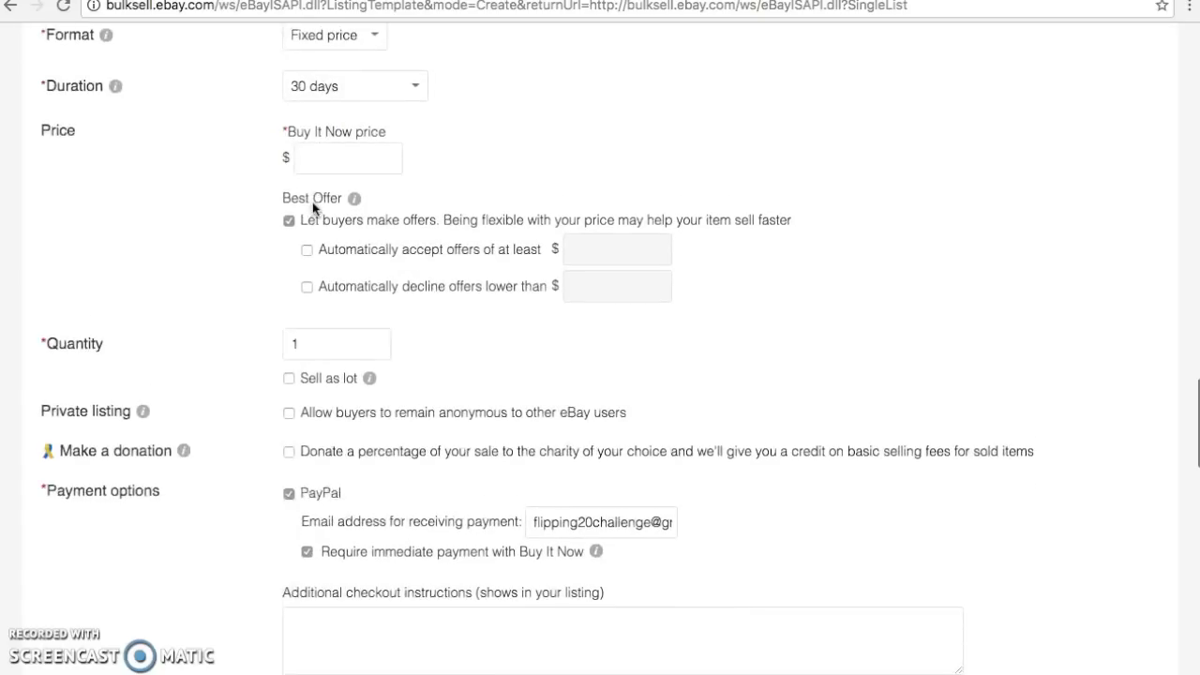
click(288, 198)
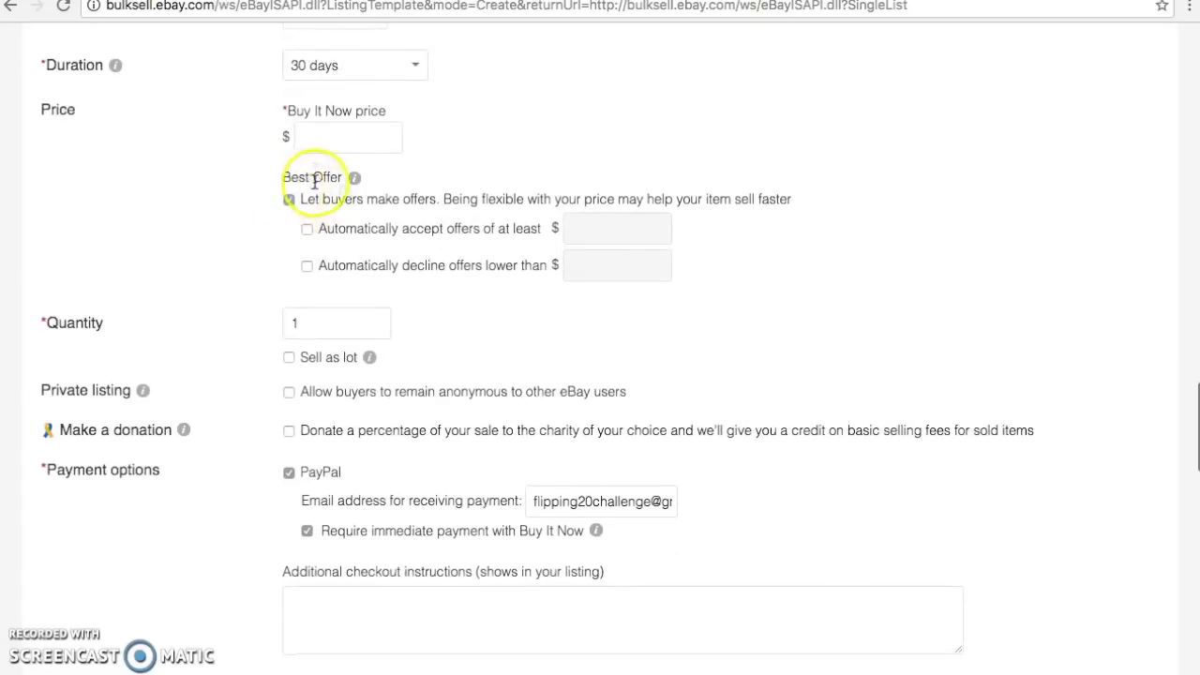
scroll(289, 207, down, 4)
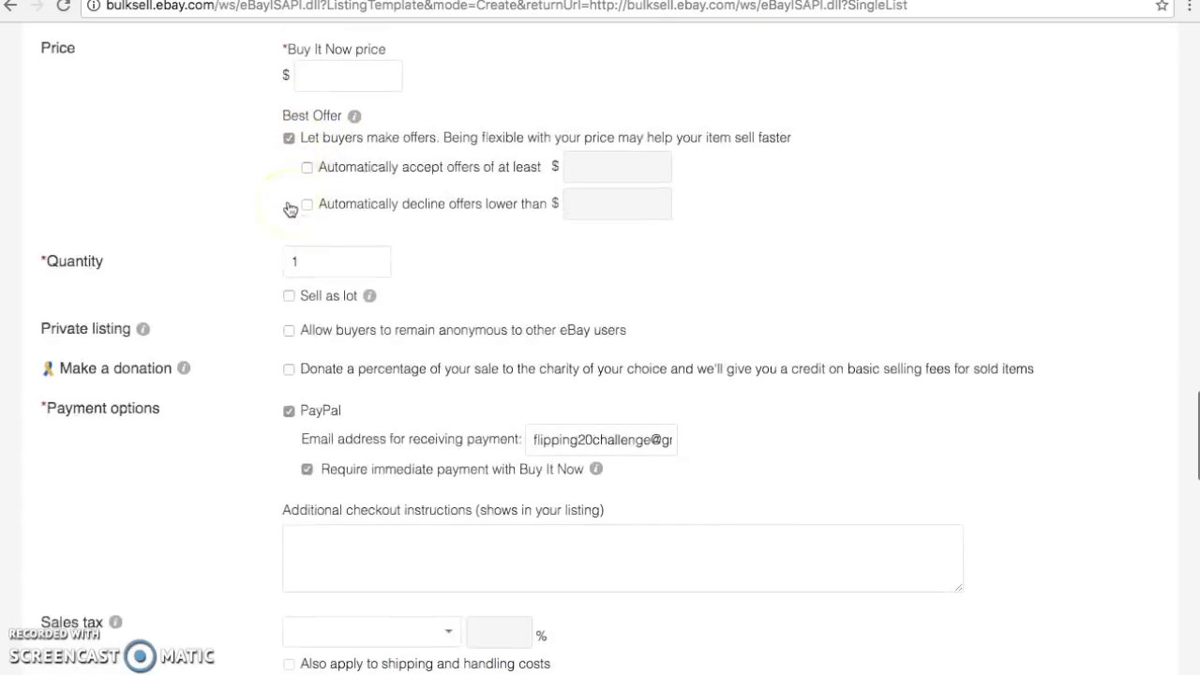
scroll(289, 208, down, 2)
click(288, 265)
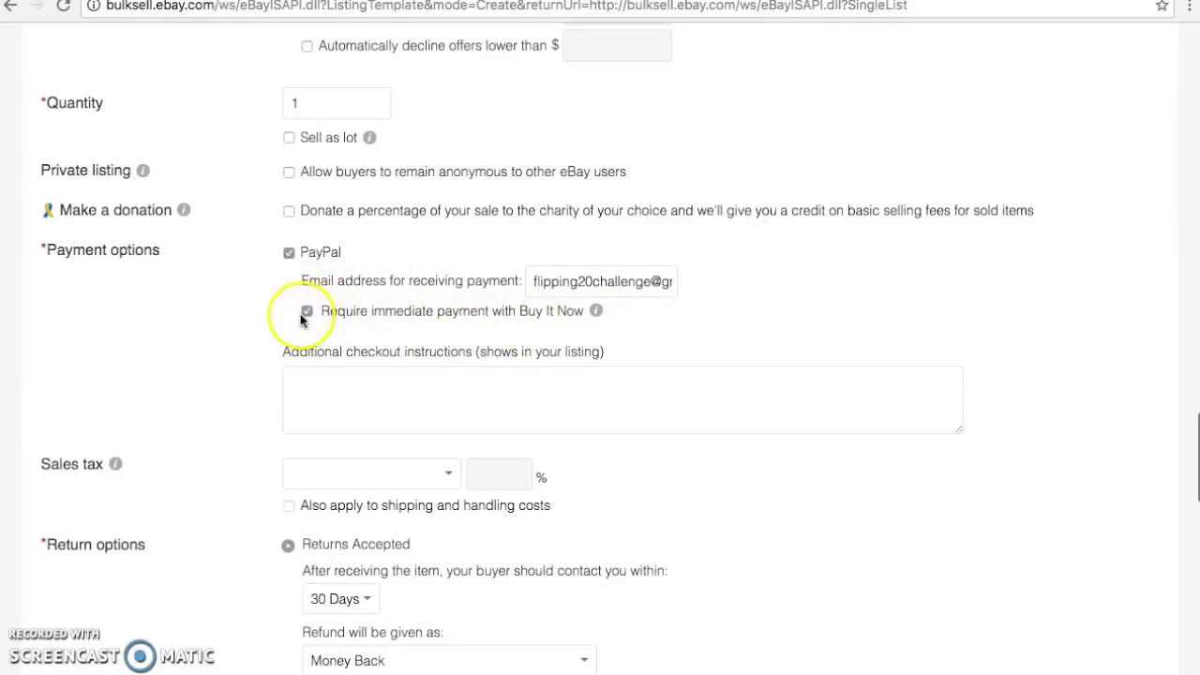
scroll(300, 320, down, 5)
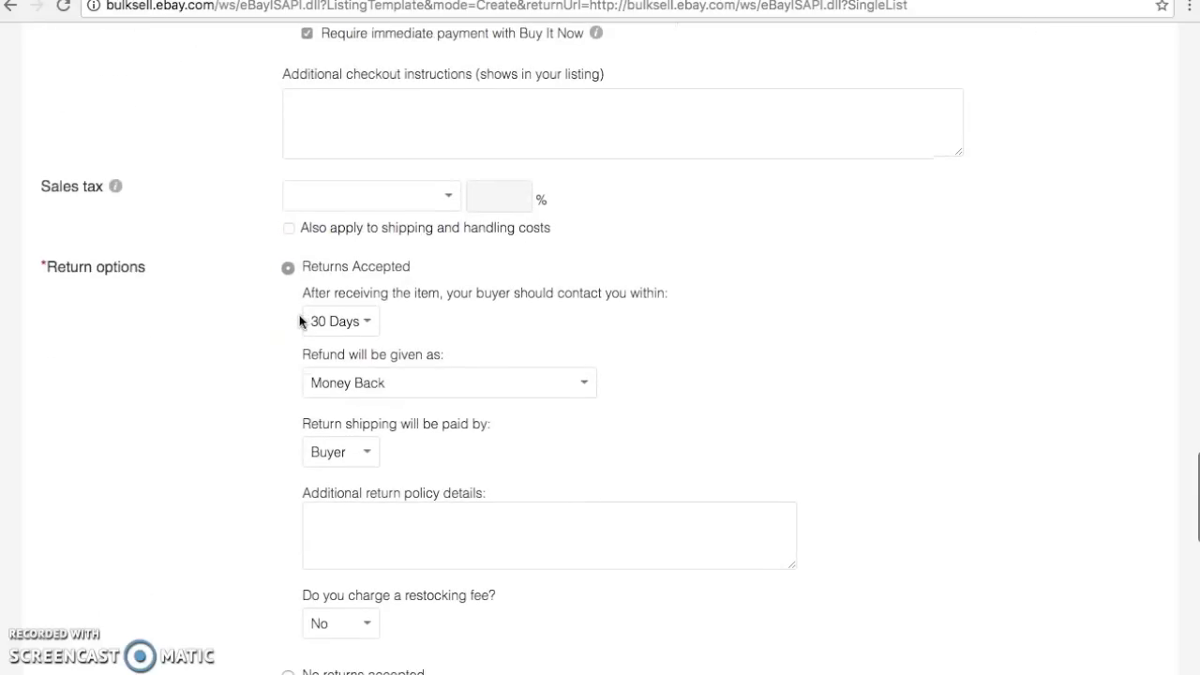
scroll(300, 320, down, 1)
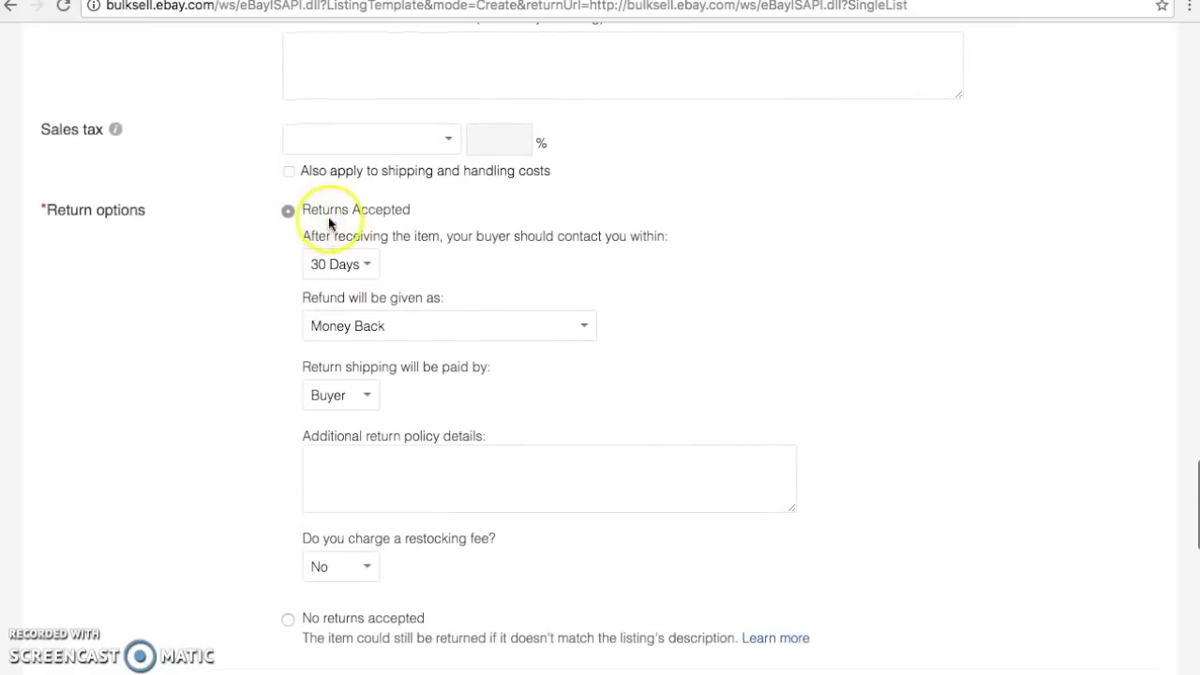
scroll(342, 270, down, 1)
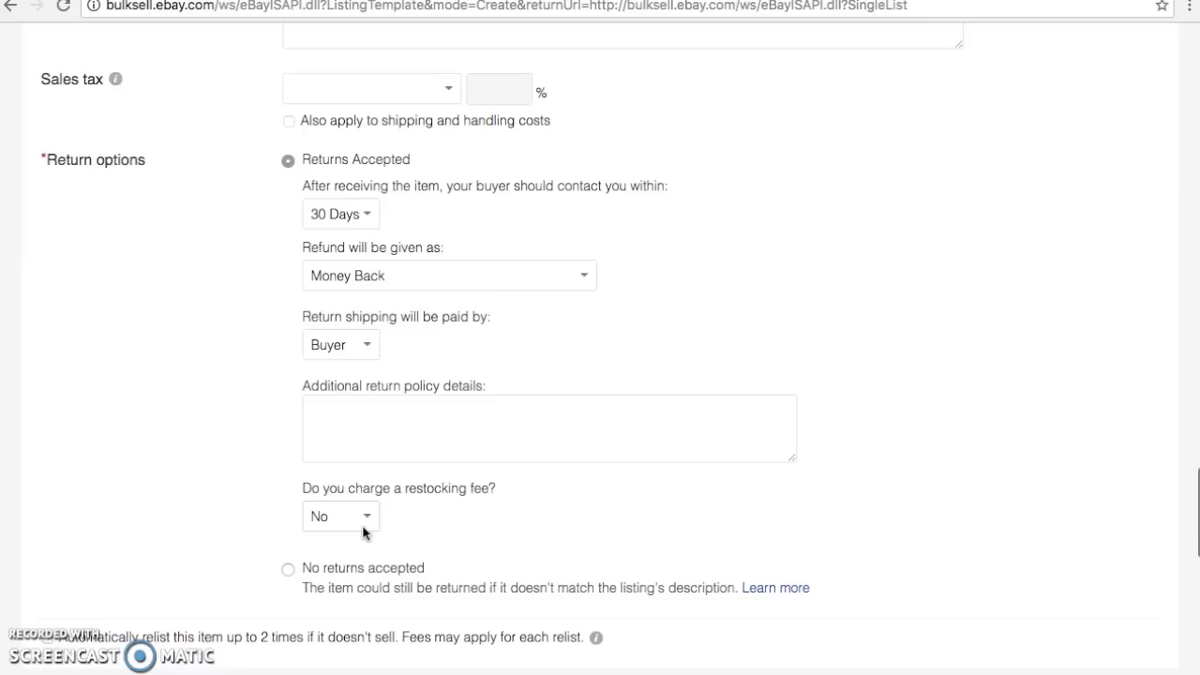
Save the 'Women's Athletic Apparel' listing template from the bottom of the form
scroll(364, 532, down, 3)
scroll(364, 532, down, 4)
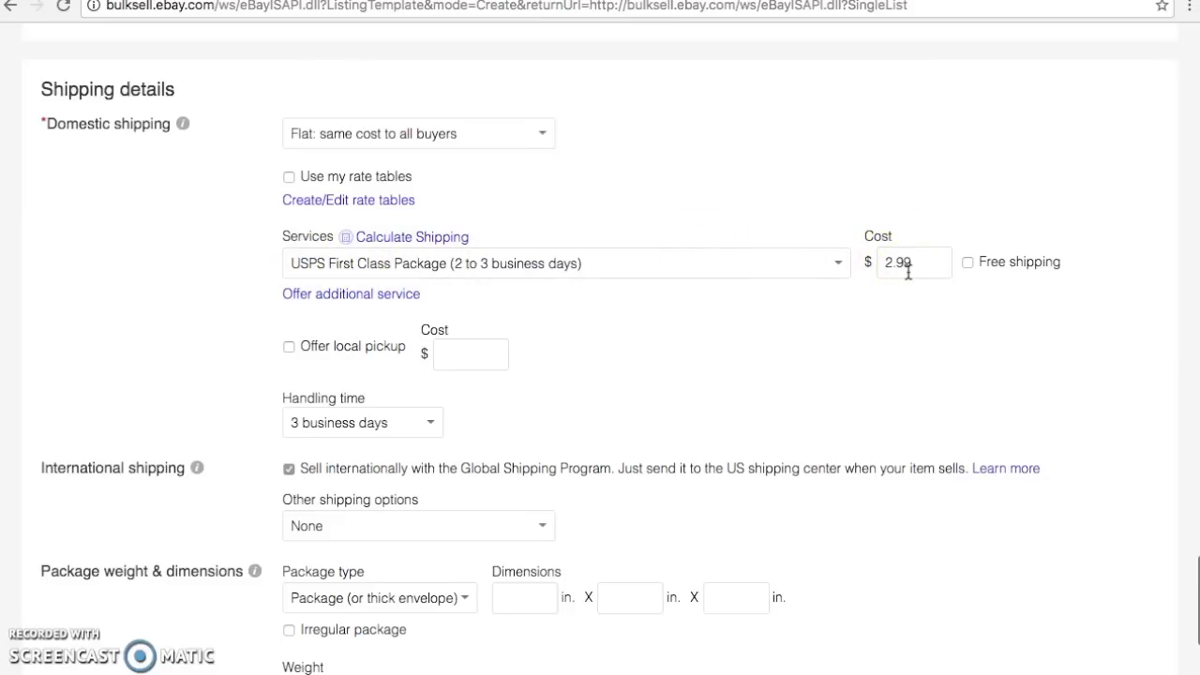
scroll(908, 272, down, 2)
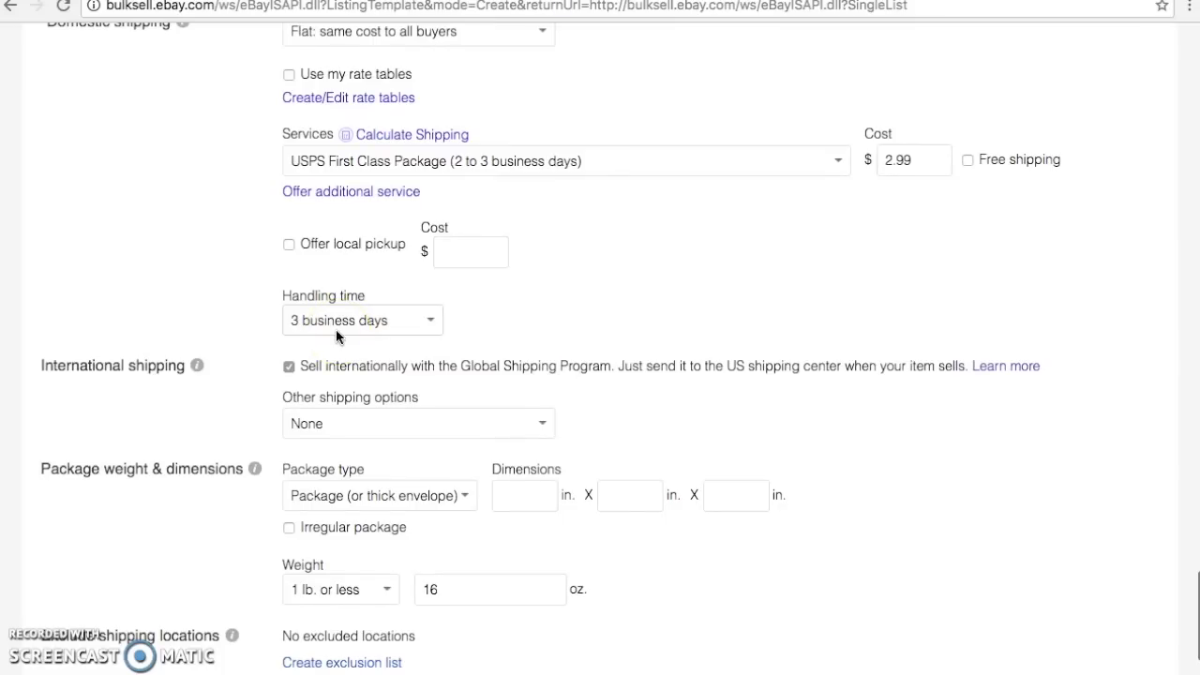
scroll(336, 330, down, 1)
scroll(336, 330, down, 4)
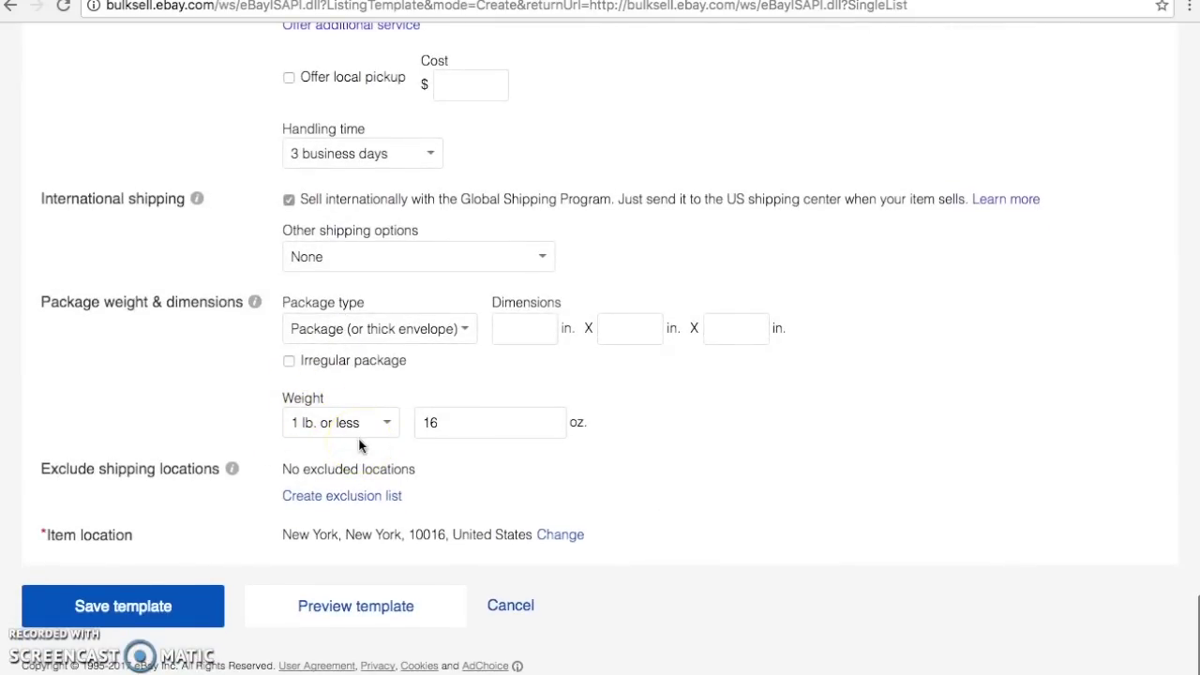
click(158, 607)
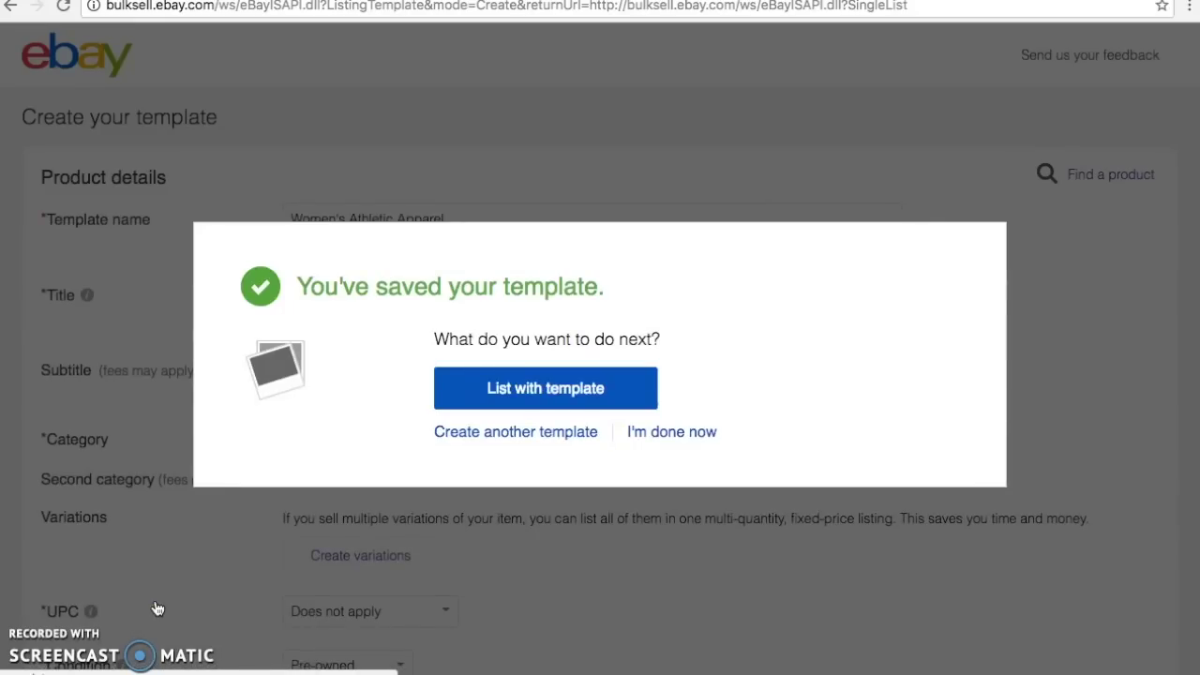
Begin another template and open Clothing, Shoes & Accessories in the category chooser
click(461, 439)
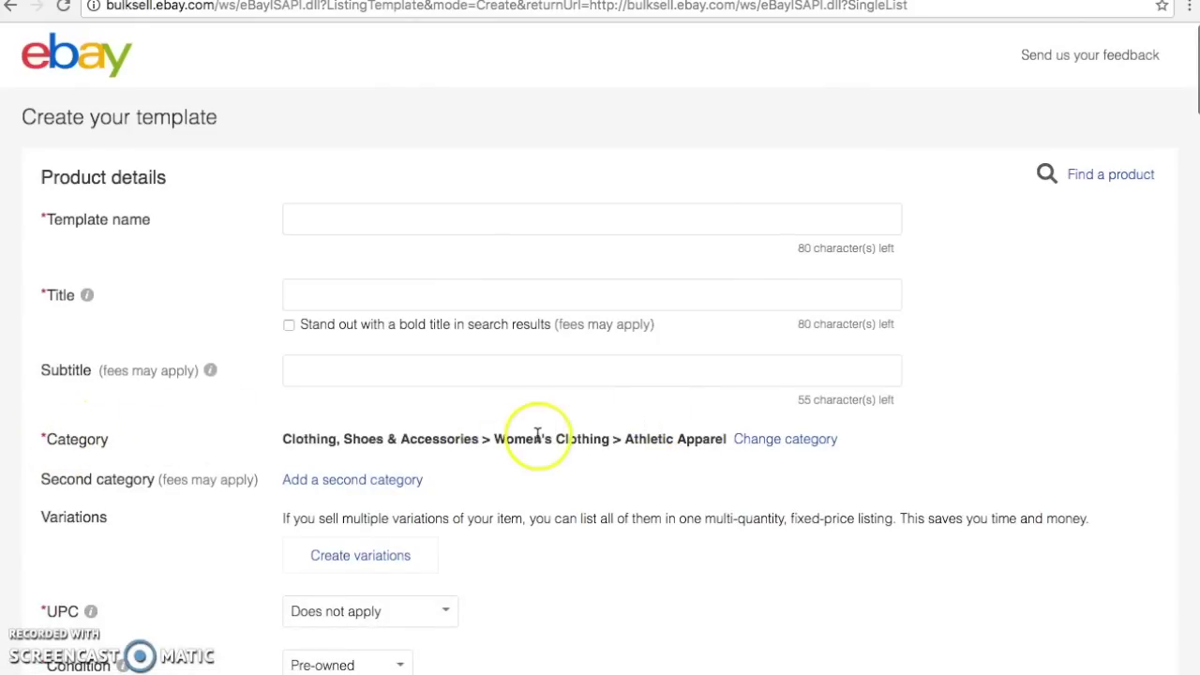
click(801, 439)
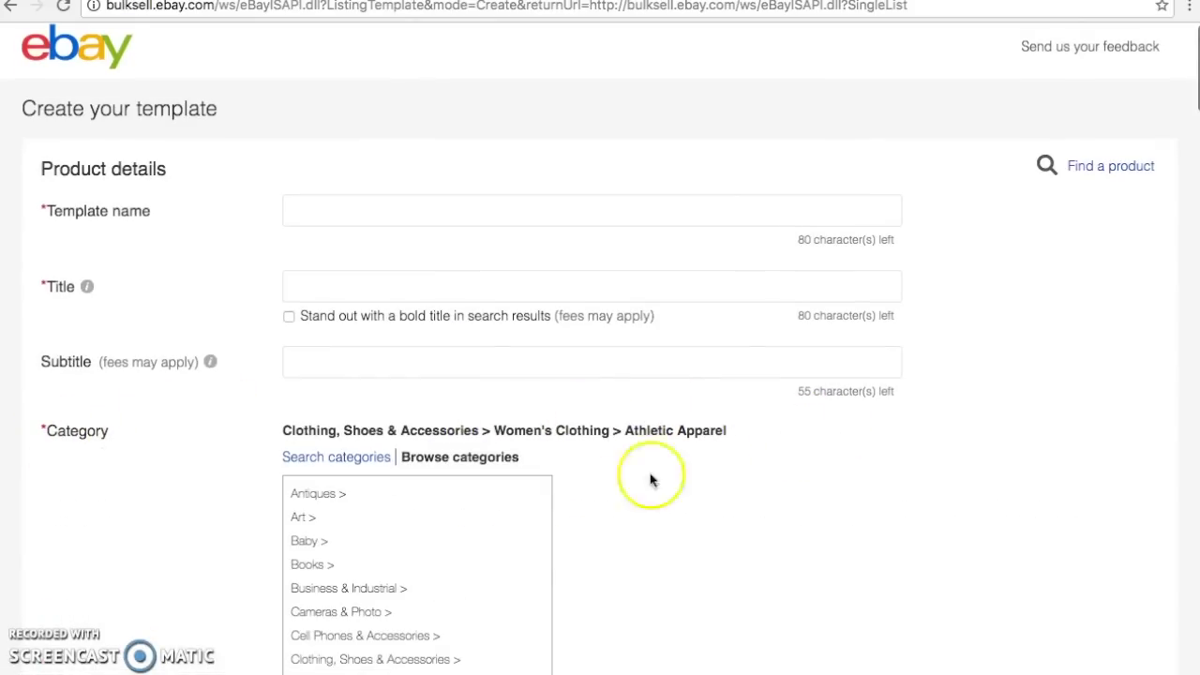
scroll(511, 562, down, 2)
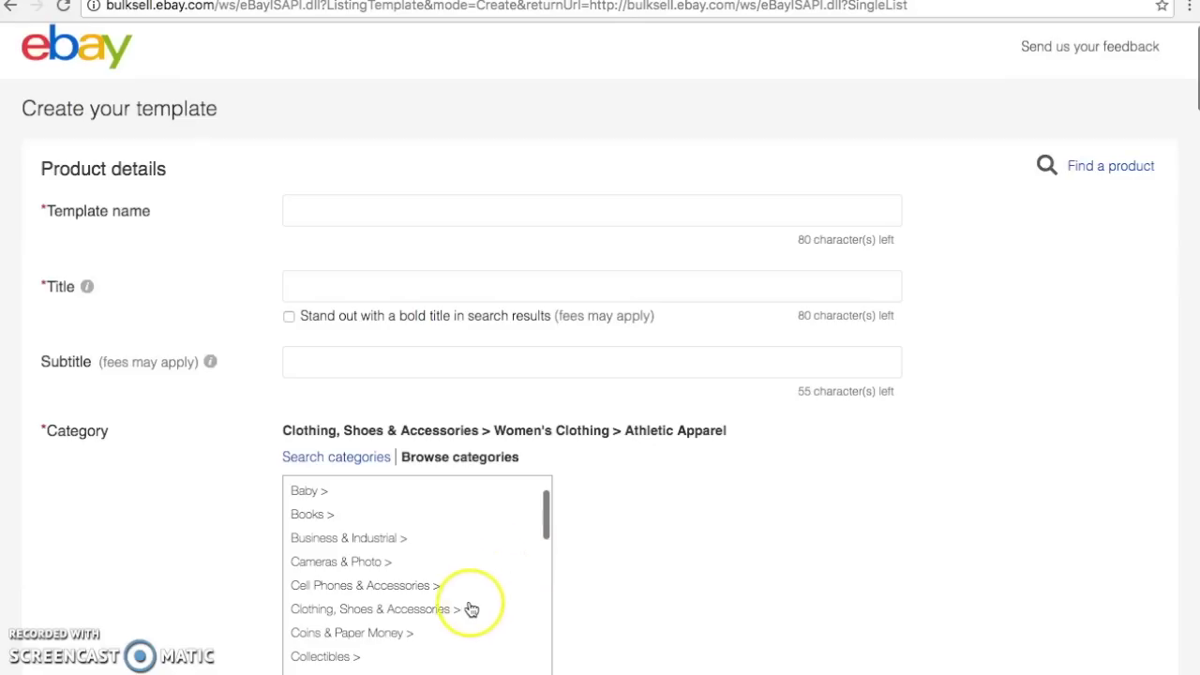
click(469, 608)
Narrow the category through Women's Clothing down to Sweaters
scroll(643, 605, down, 2)
scroll(645, 605, down, 1)
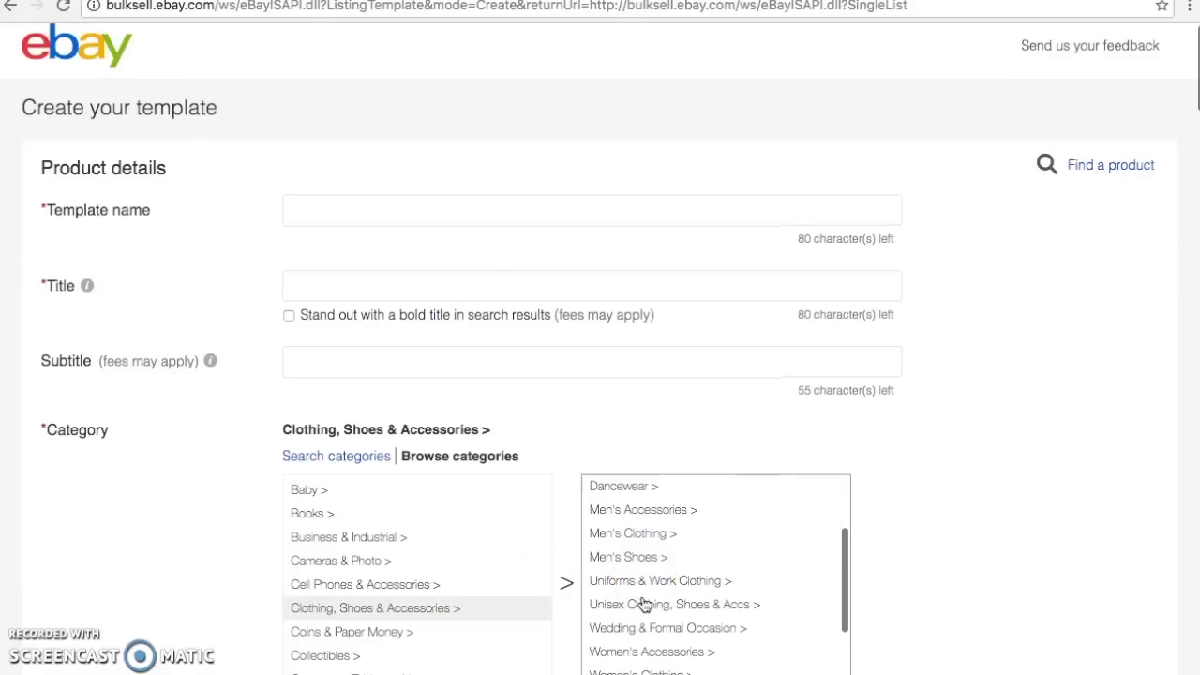
scroll(647, 600, down, 2)
click(668, 624)
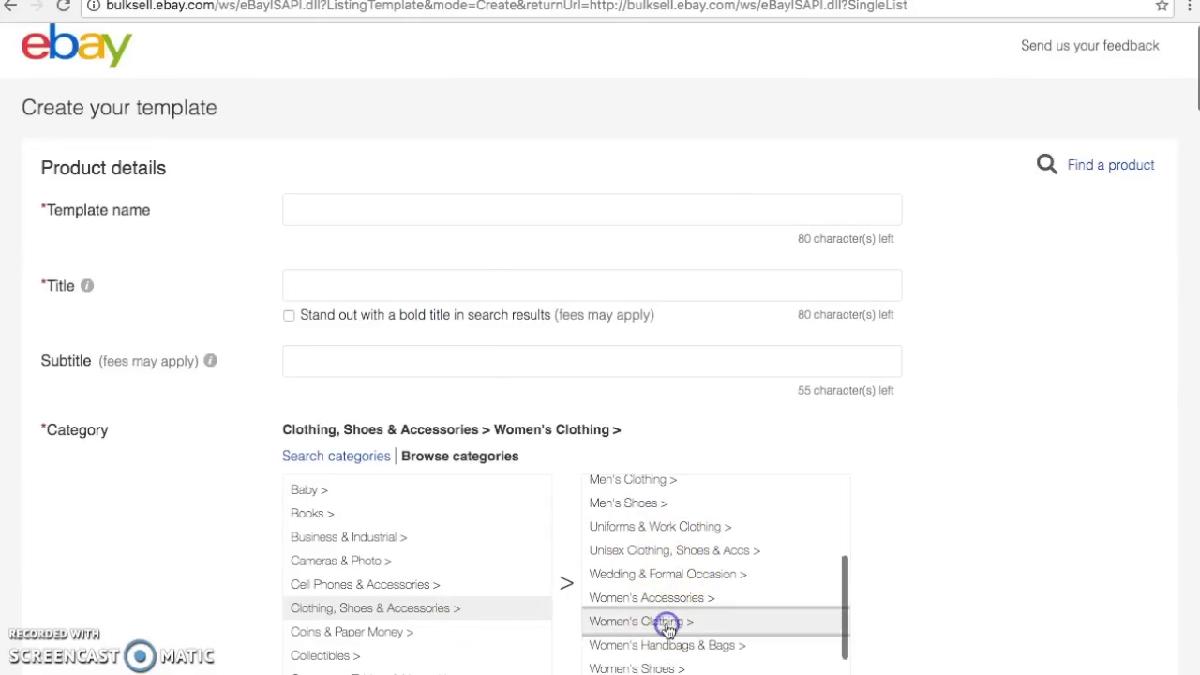
scroll(669, 630, down, 1)
scroll(668, 630, down, 4)
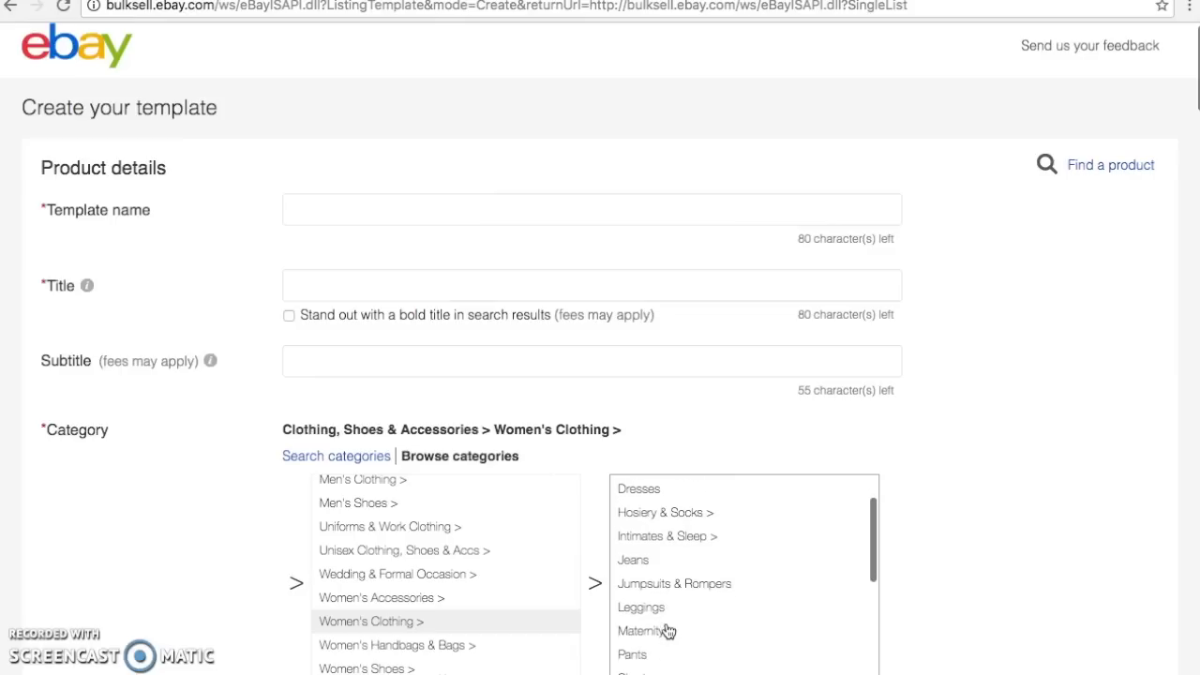
scroll(669, 634, down, 3)
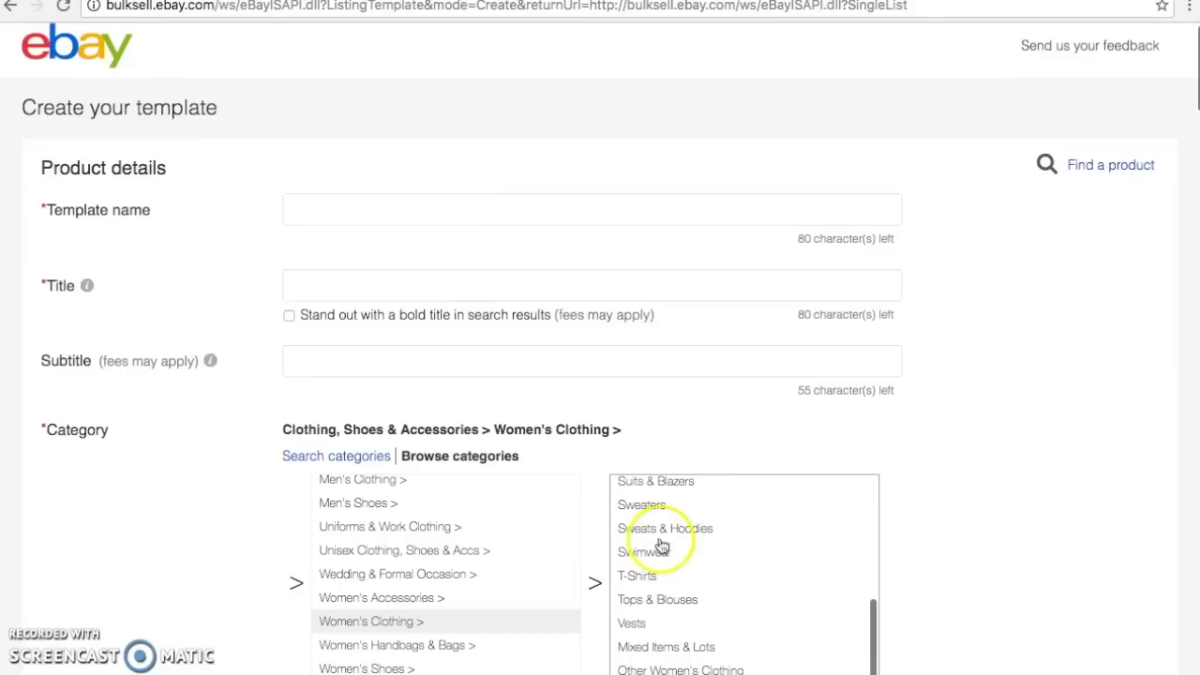
click(659, 509)
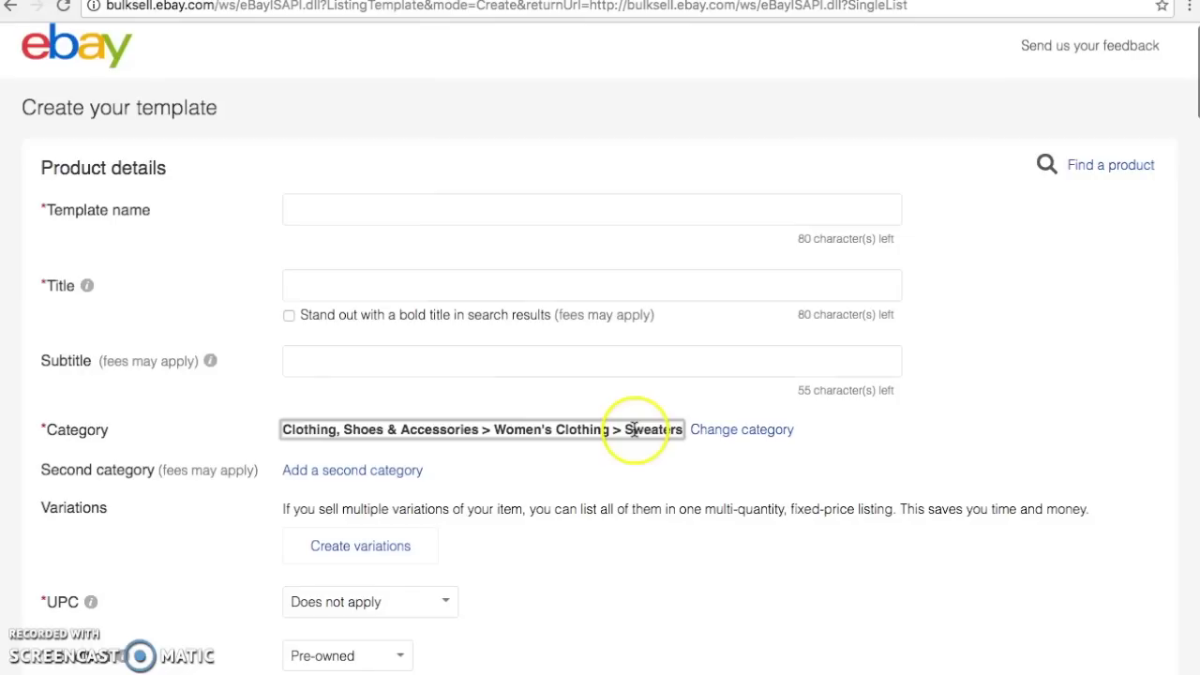
Enter 'Women's Sweaters' as the template name and continue down the form
click(409, 217)
text(Wome)
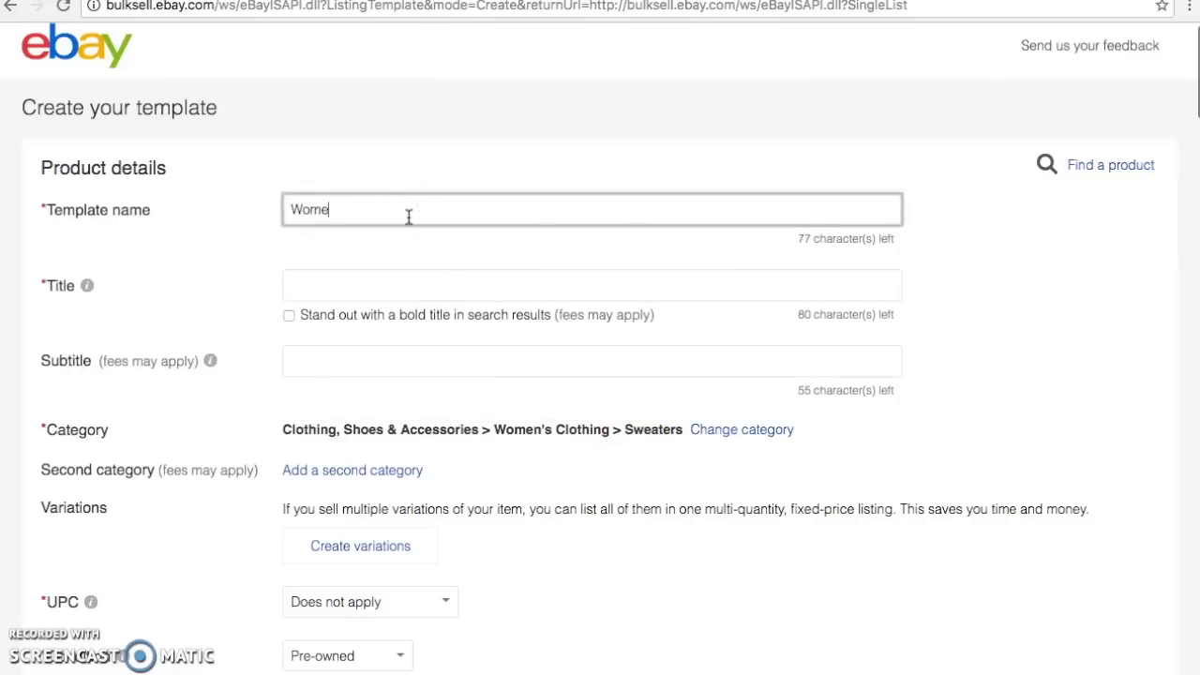
text(n's Sweaters)
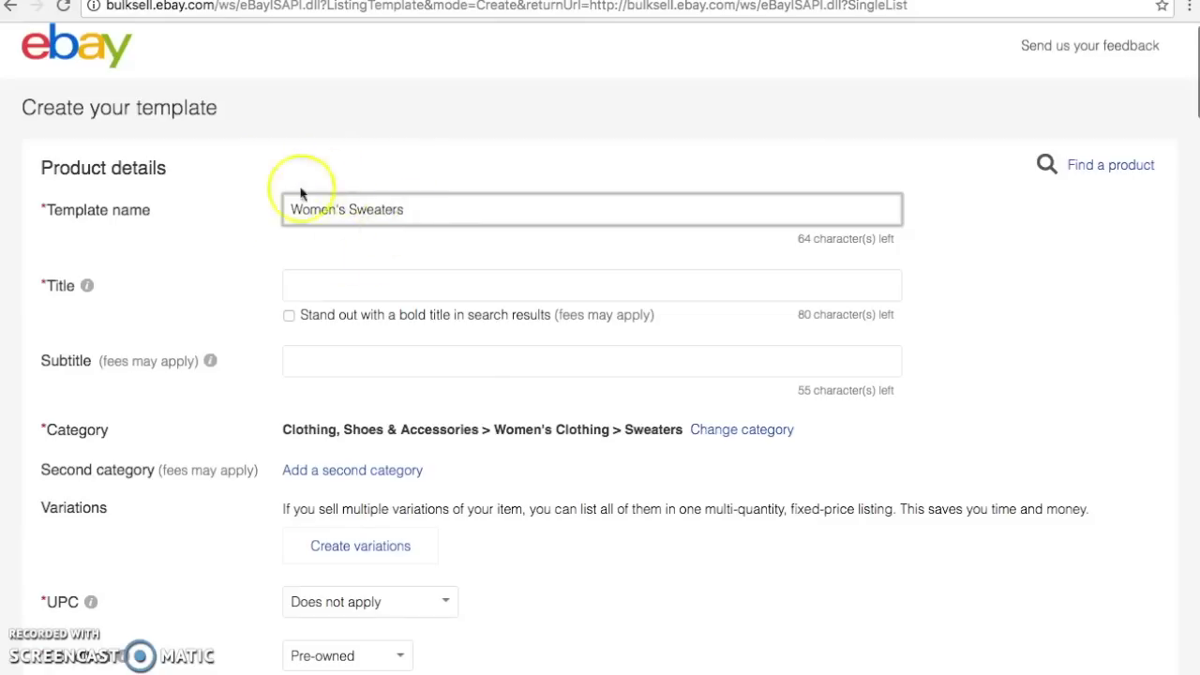
scroll(295, 293, down, 7)
click(280, 291)
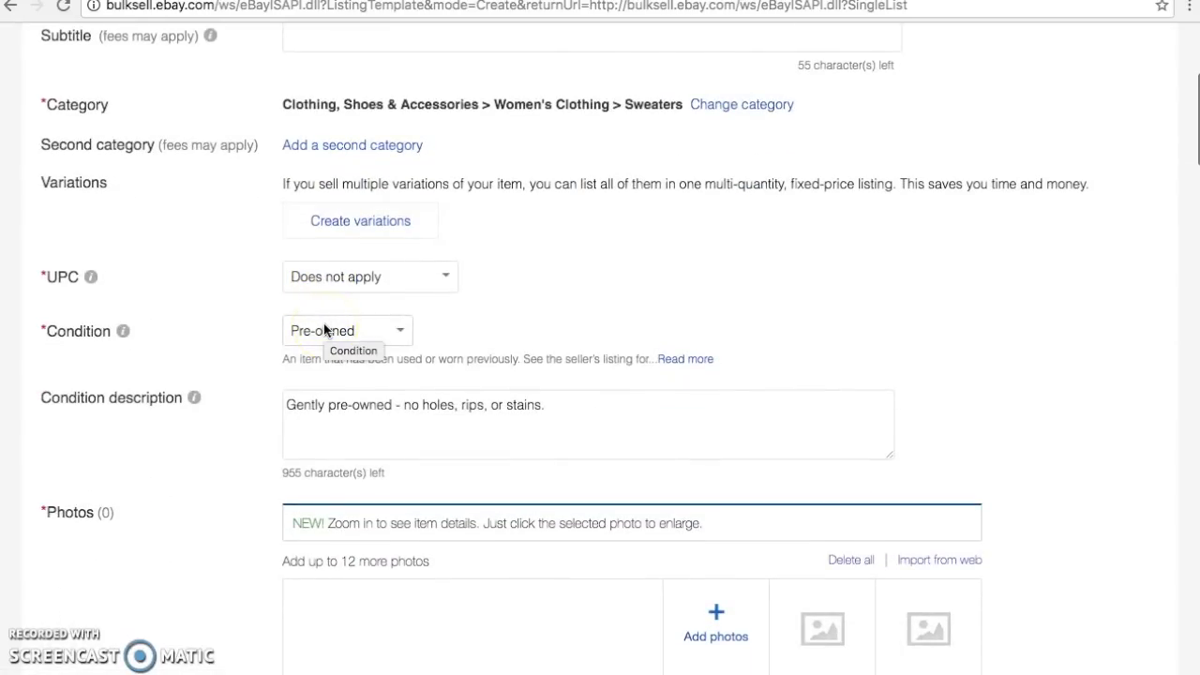
Delete the 'Waist (laying flat):' line, leaving Length and Underarm to underarm in the description
scroll(324, 330, down, 3)
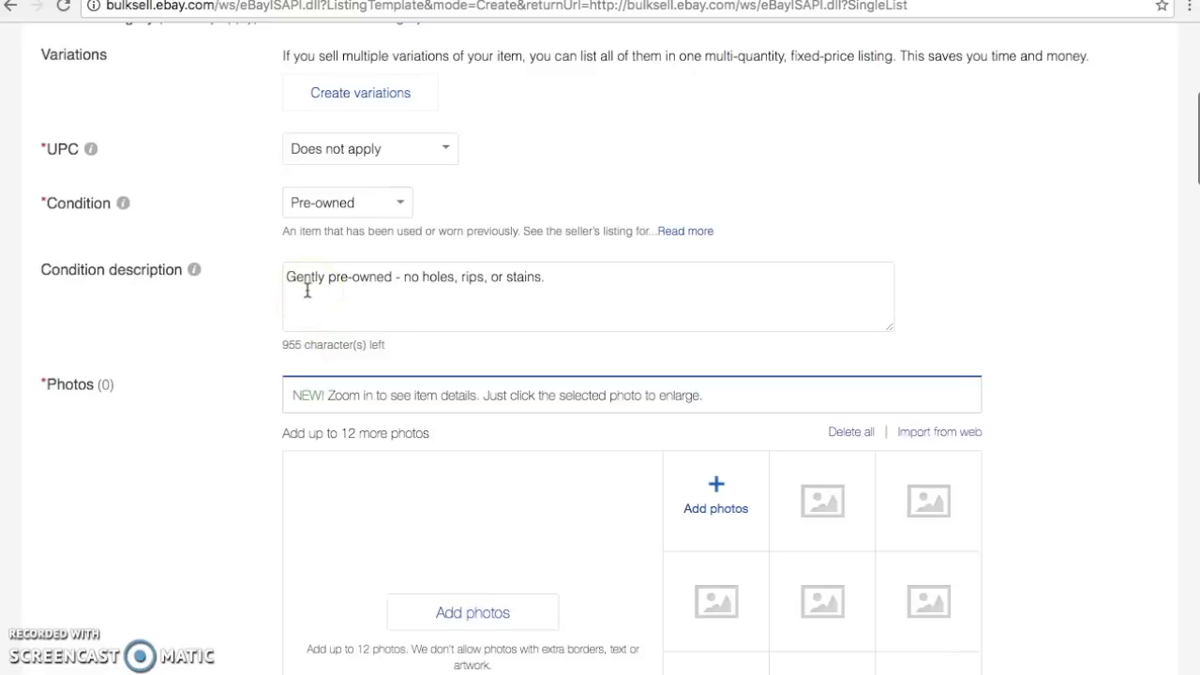
scroll(307, 290, down, 4)
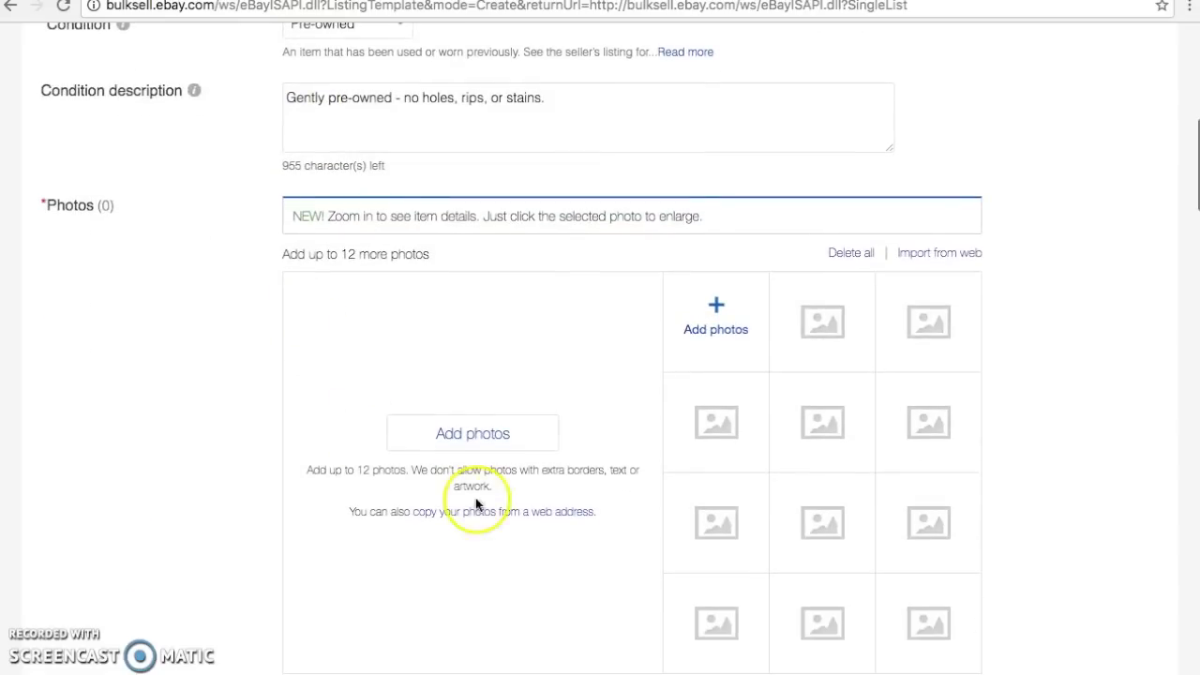
scroll(402, 397, down, 9)
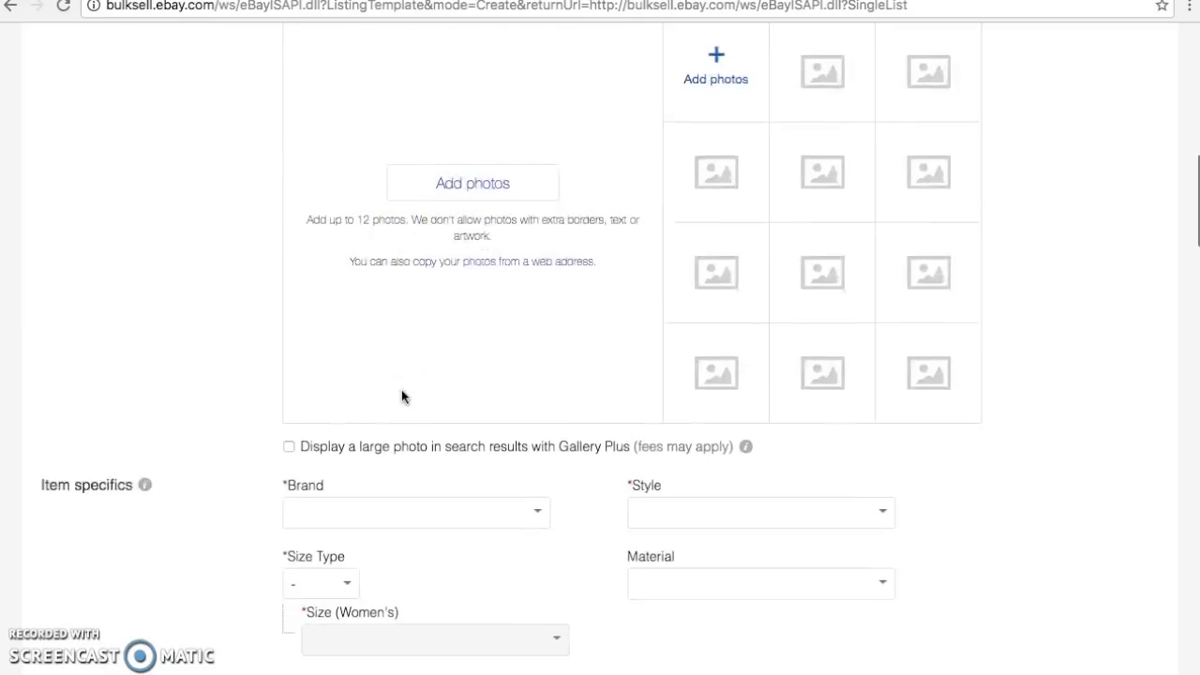
scroll(401, 397, down, 5)
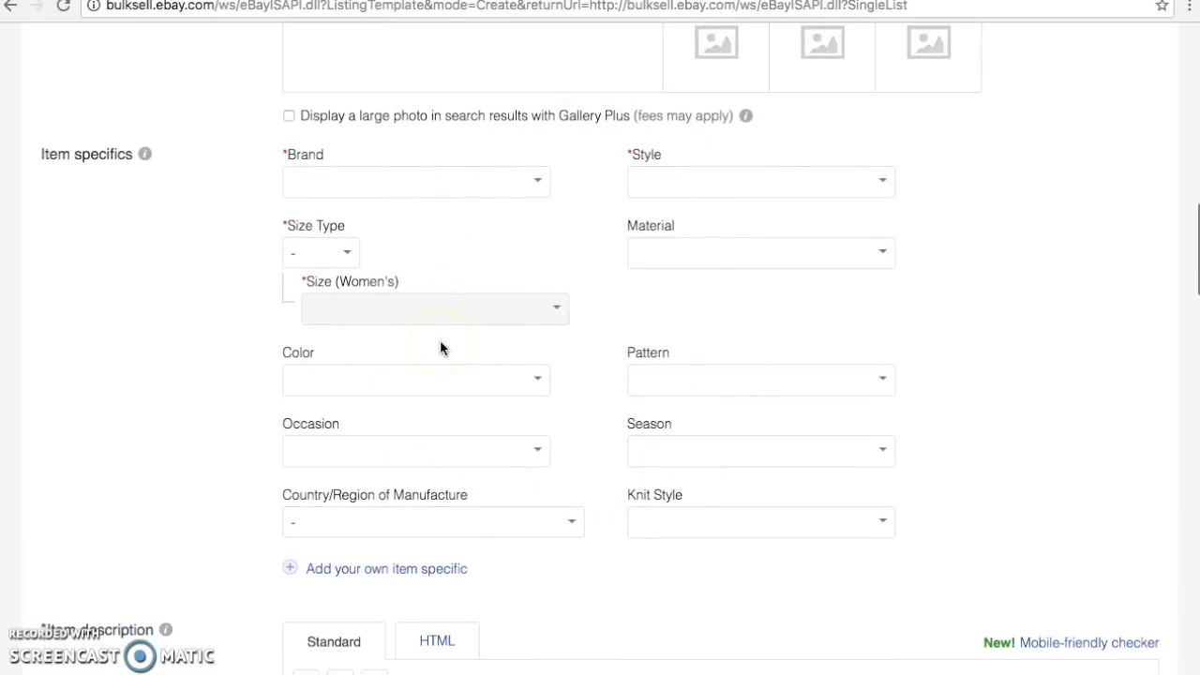
scroll(440, 342, down, 6)
scroll(440, 349, down, 5)
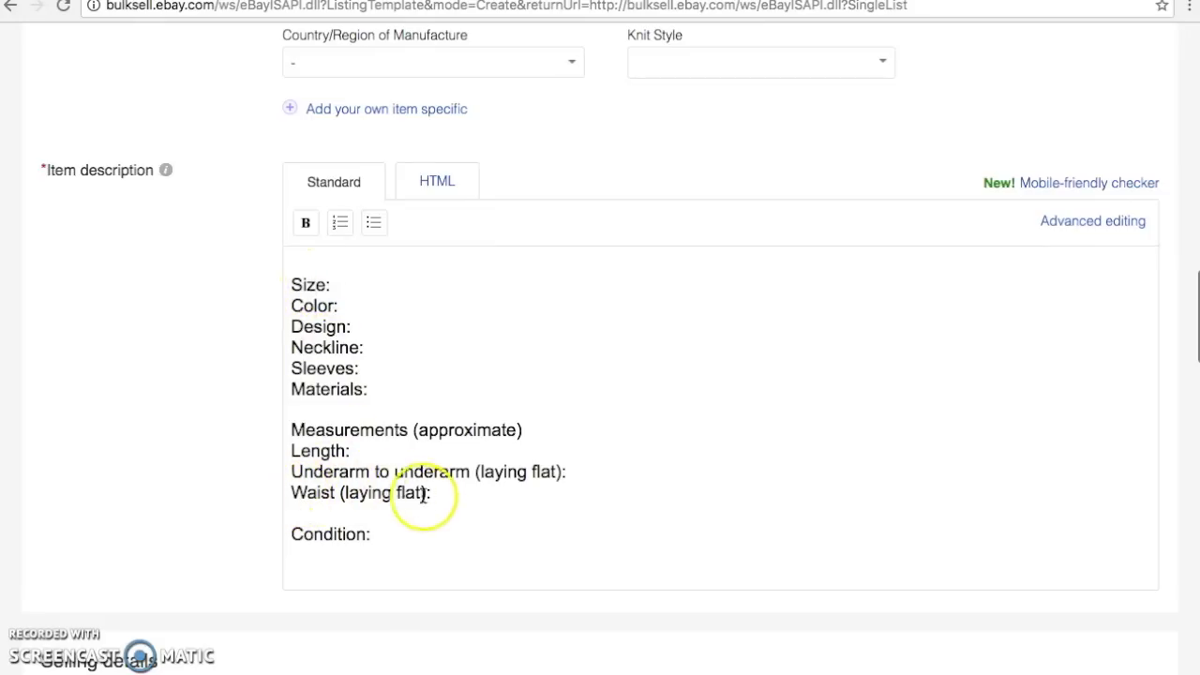
drag(442, 493, 351, 492)
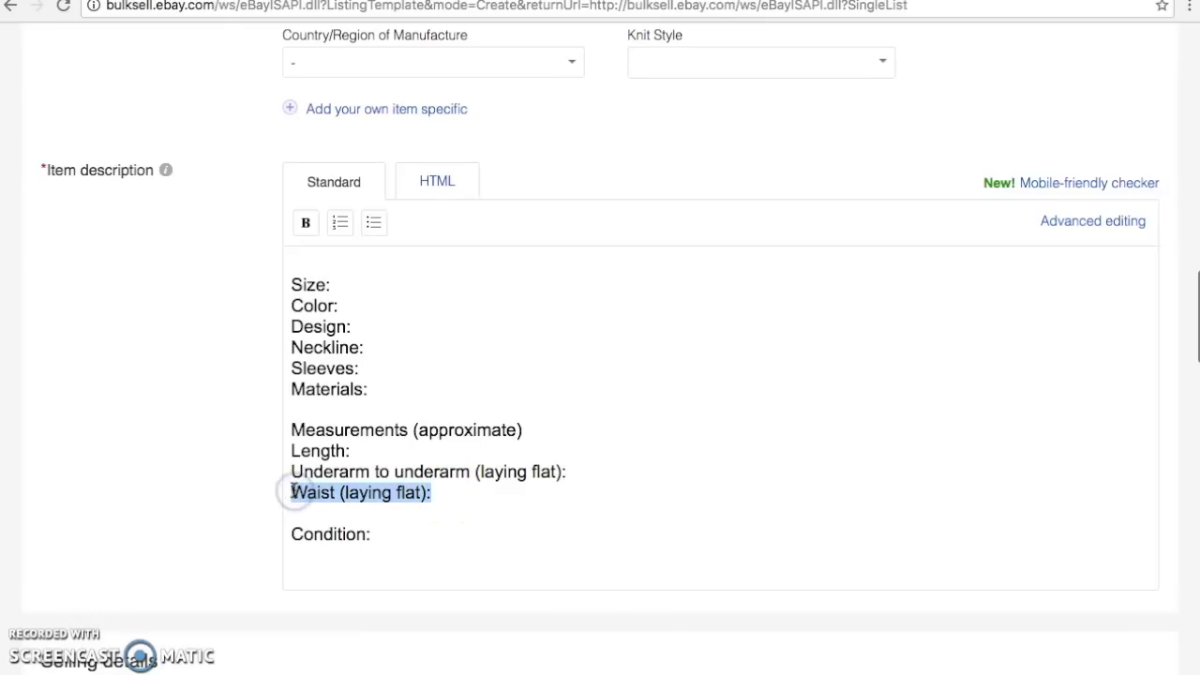
key(BackSpace)
key(BackSpace)
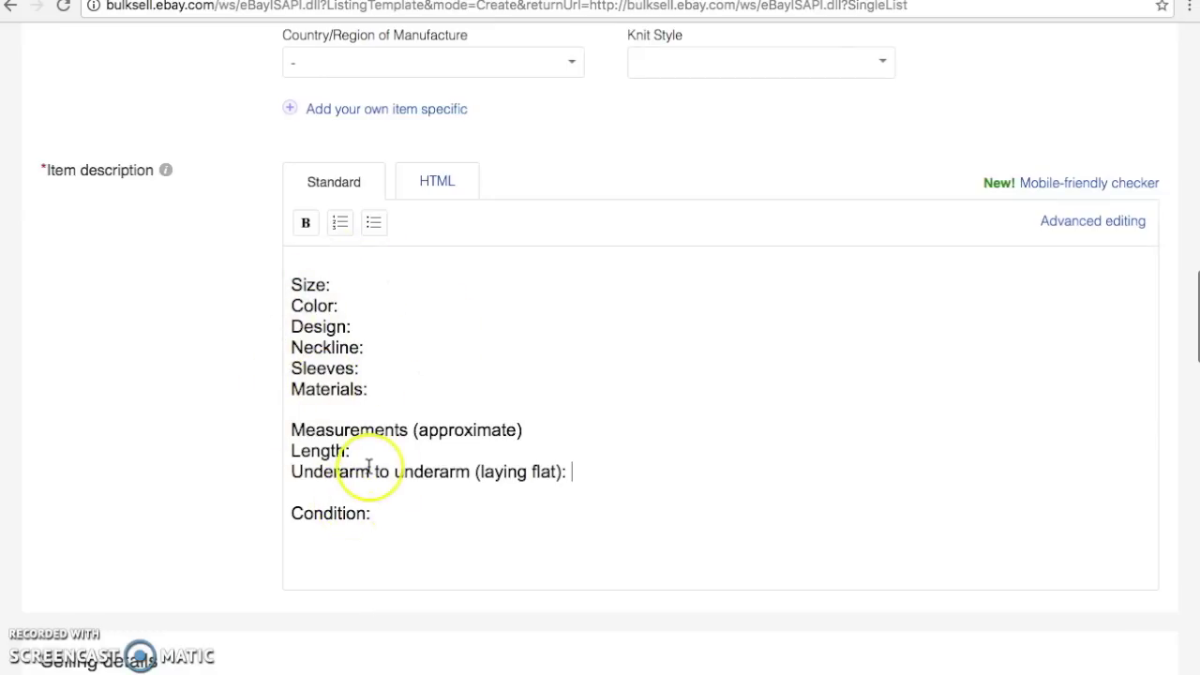
Save the 'Women's Sweaters' template with its selling, return and shipping settings
scroll(368, 466, down, 5)
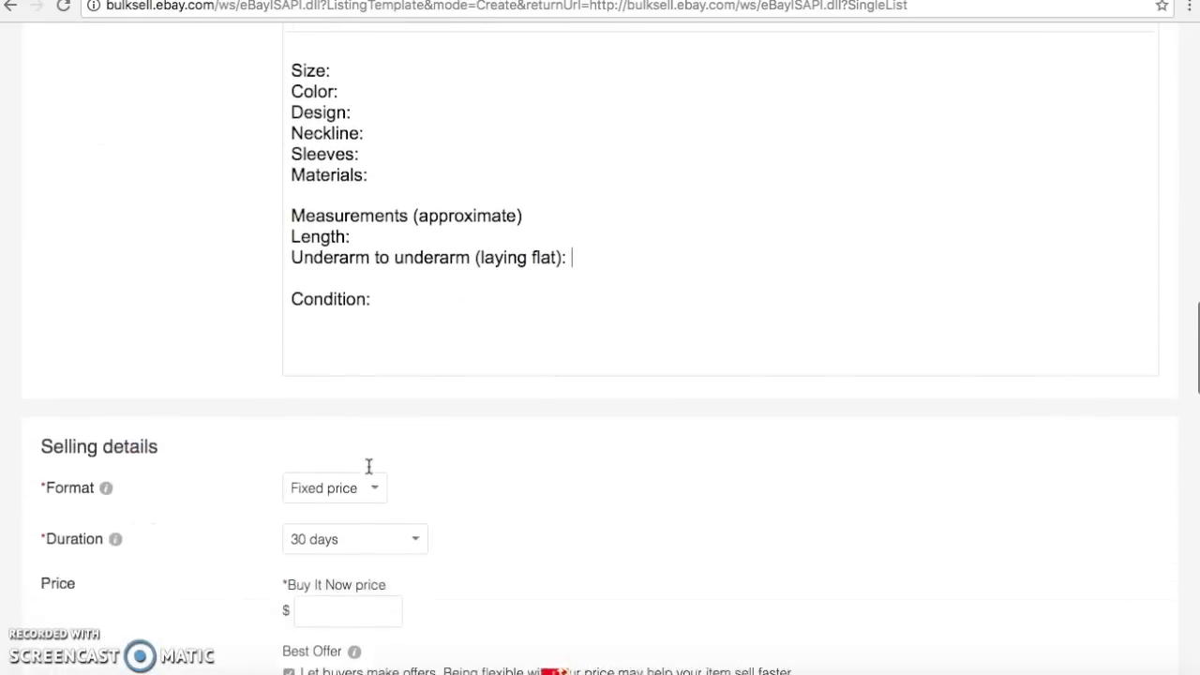
scroll(368, 466, down, 3)
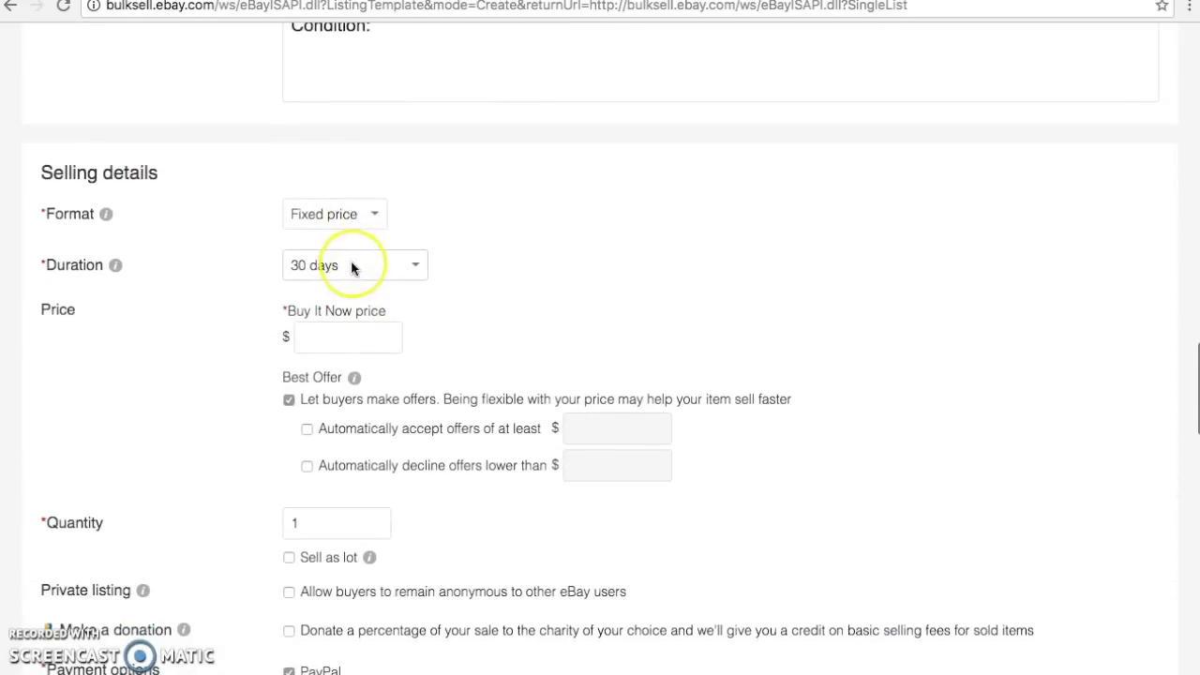
scroll(351, 268, down, 1)
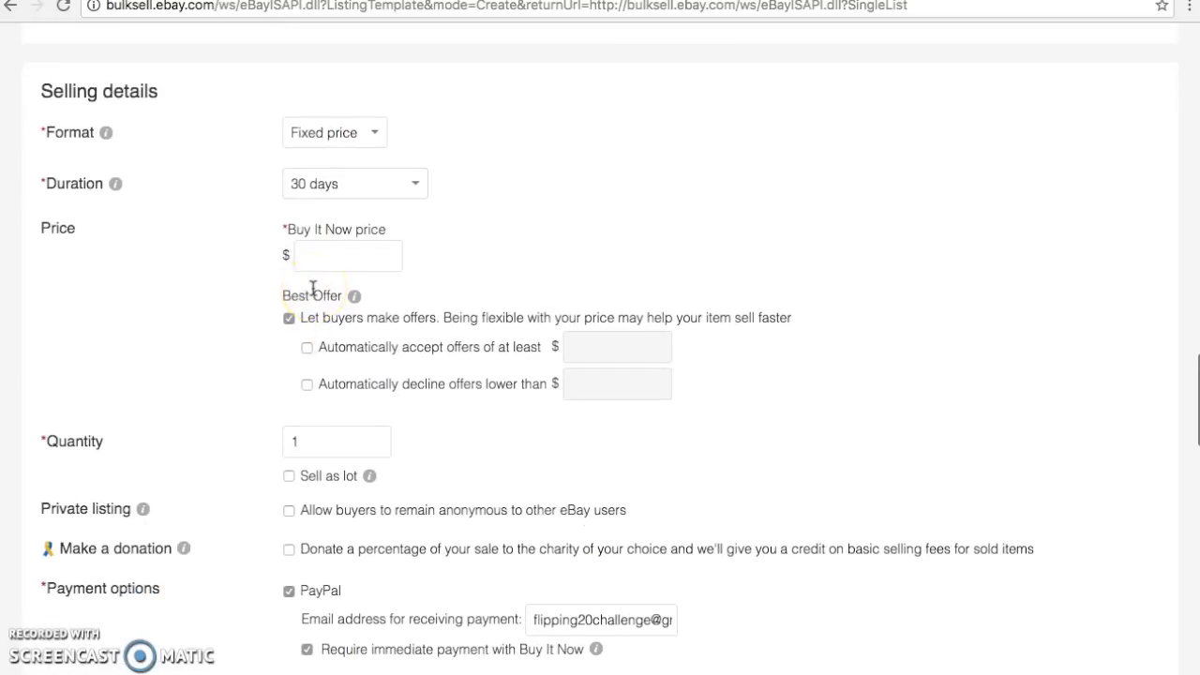
scroll(313, 286, down, 4)
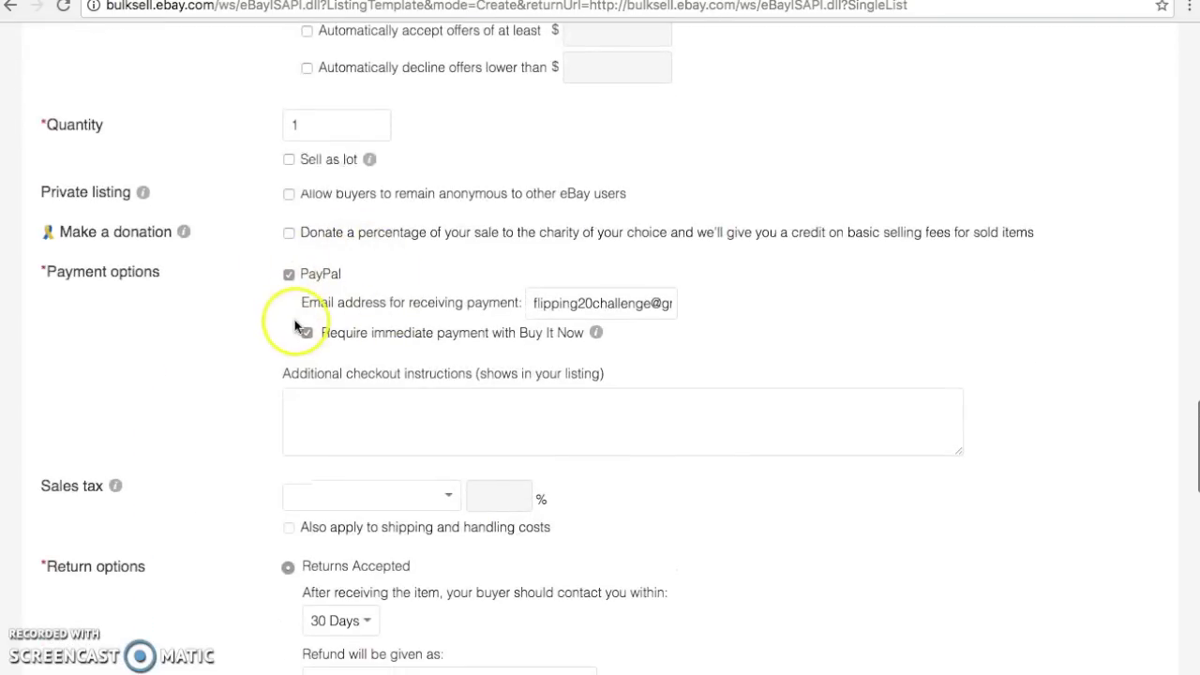
scroll(296, 325, down, 4)
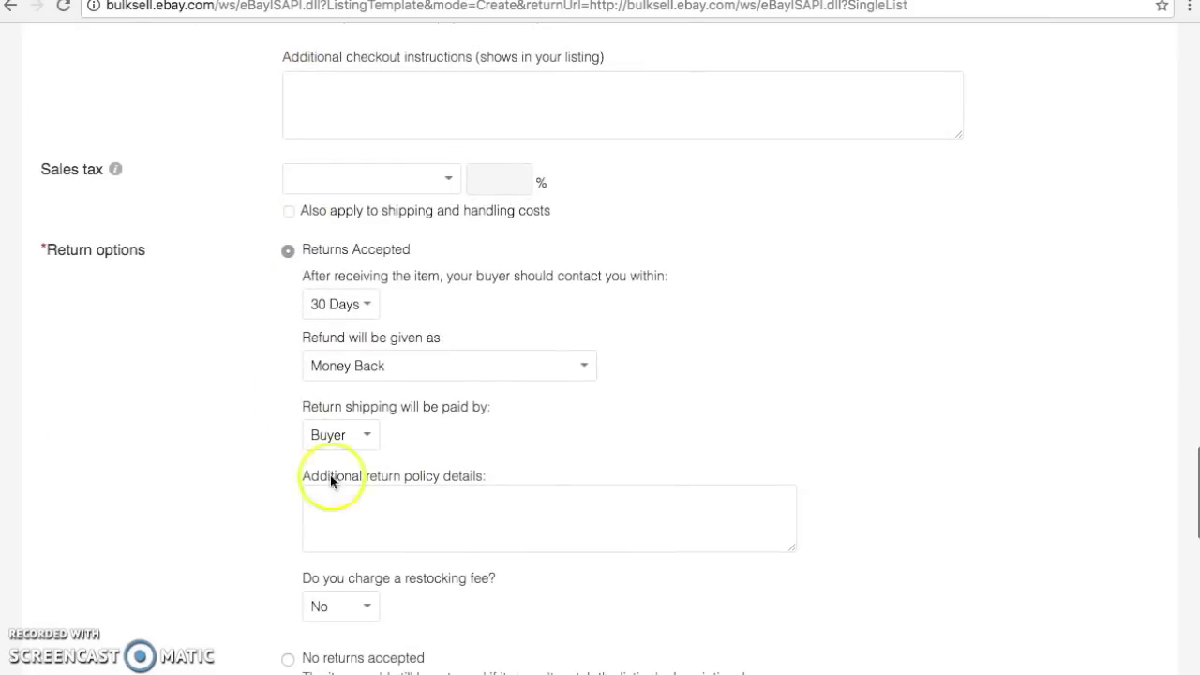
scroll(296, 393, down, 8)
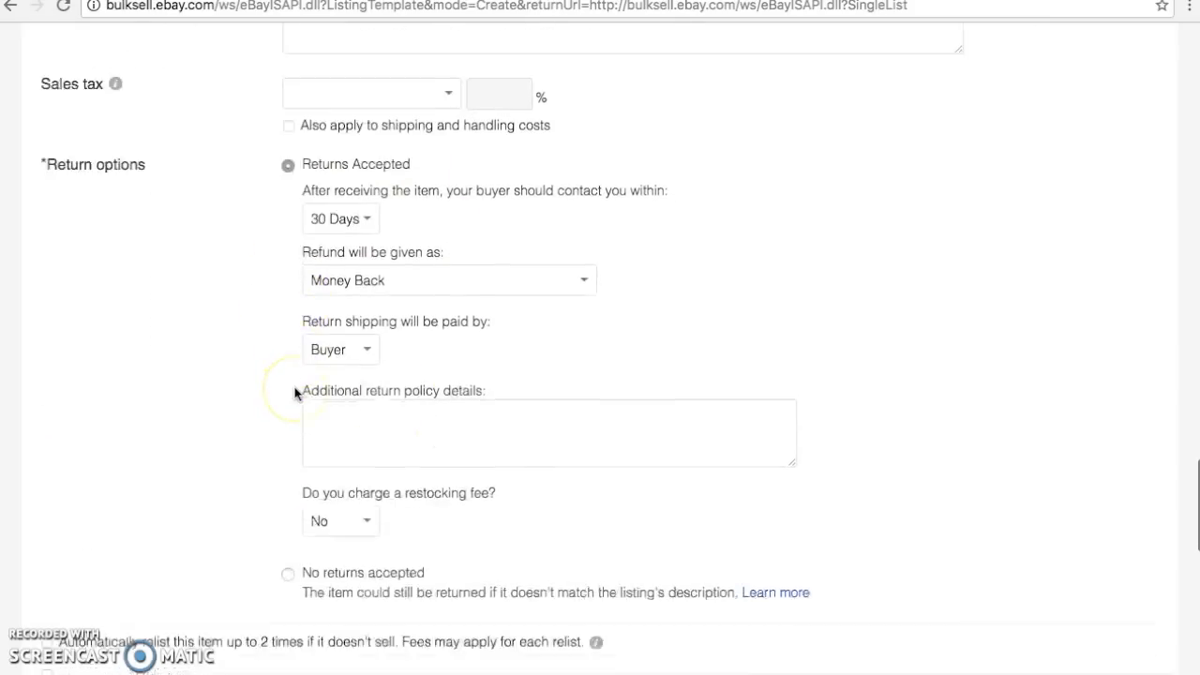
scroll(296, 394, down, 1)
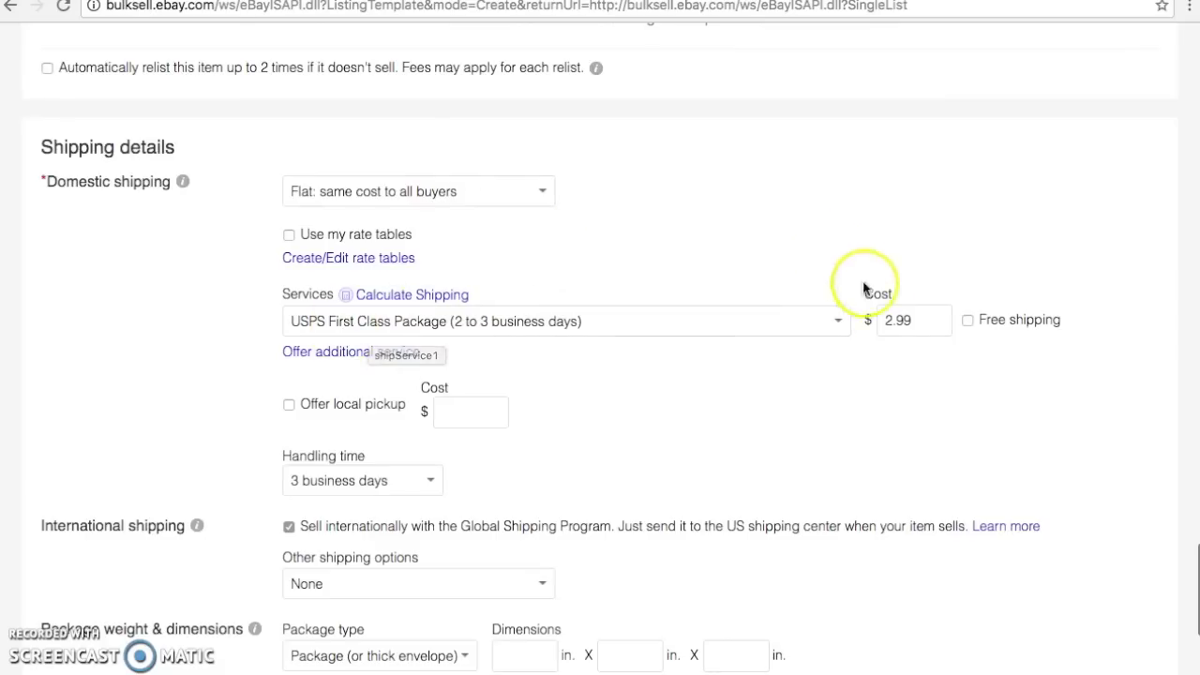
scroll(884, 330, down, 4)
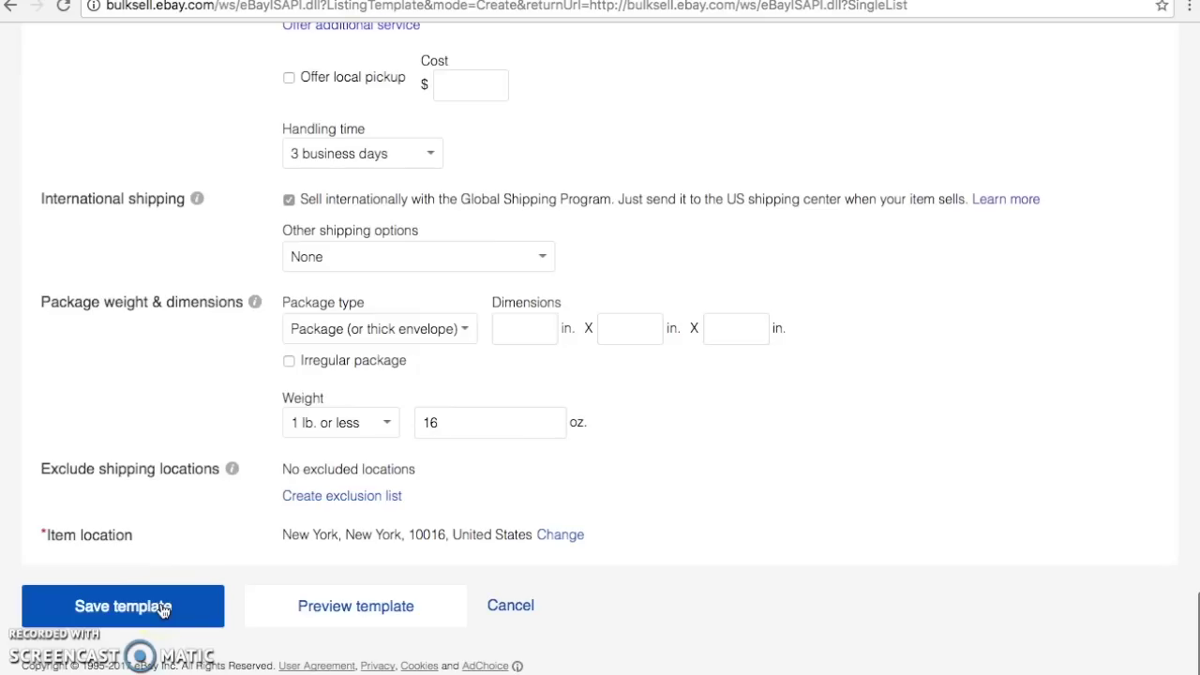
click(164, 609)
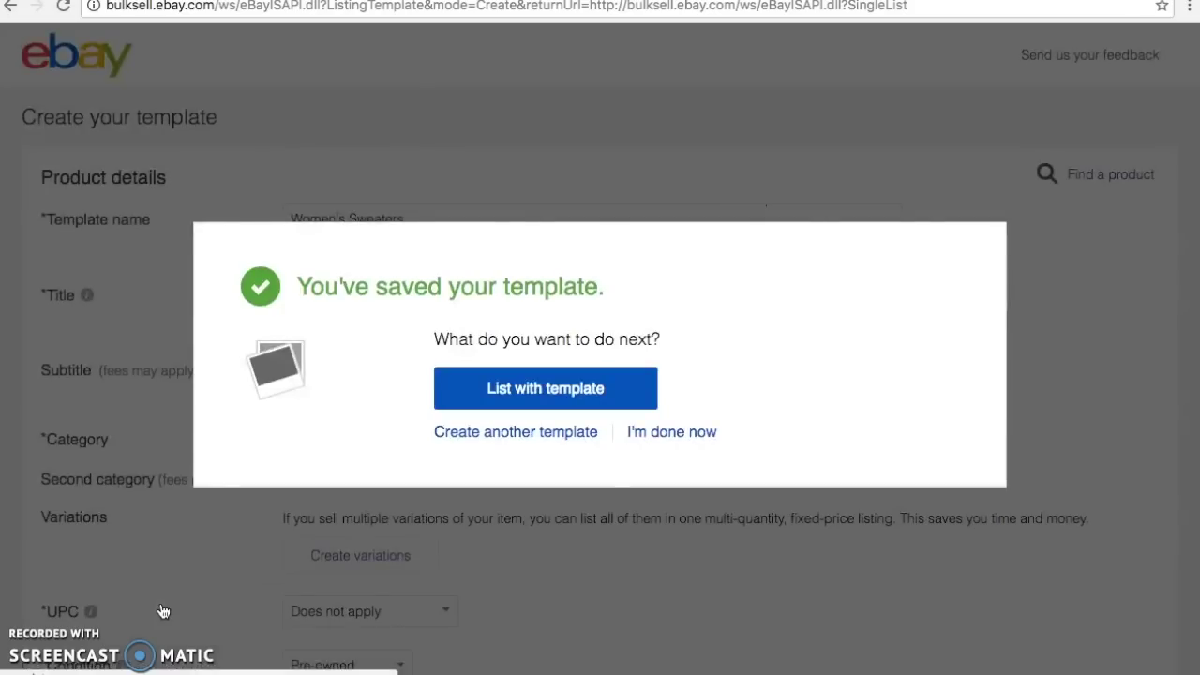
Begin another new template and pick Clothing, Shoes & Accessories in the category chooser
click(441, 439)
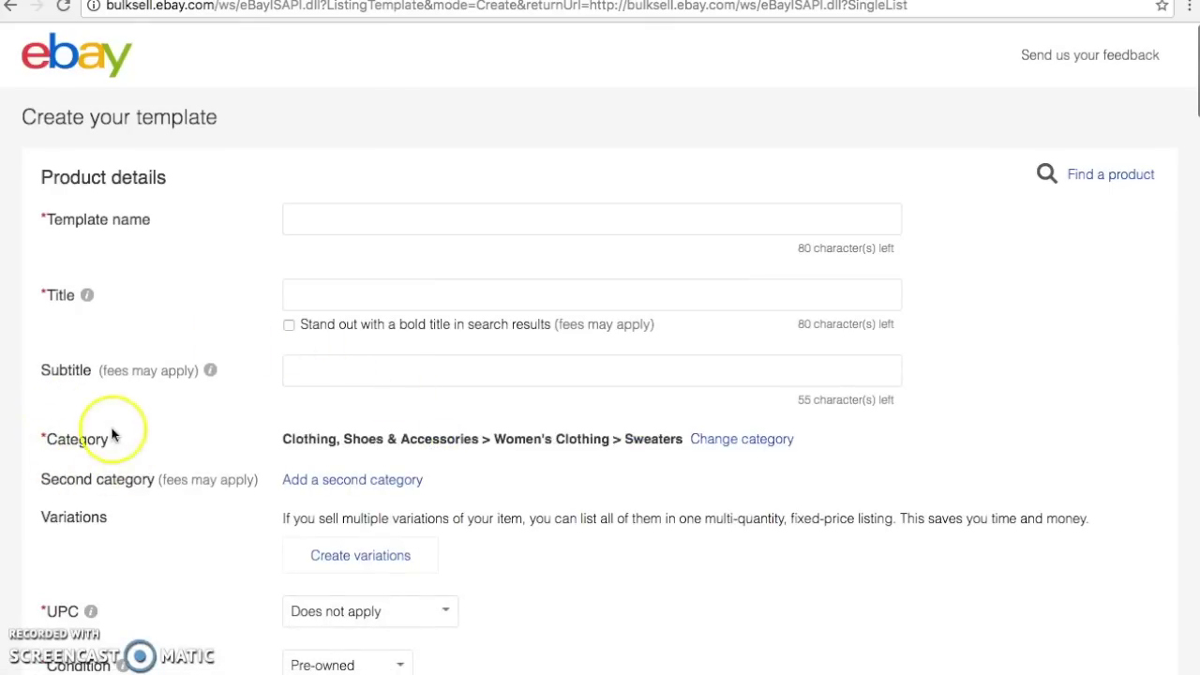
click(718, 439)
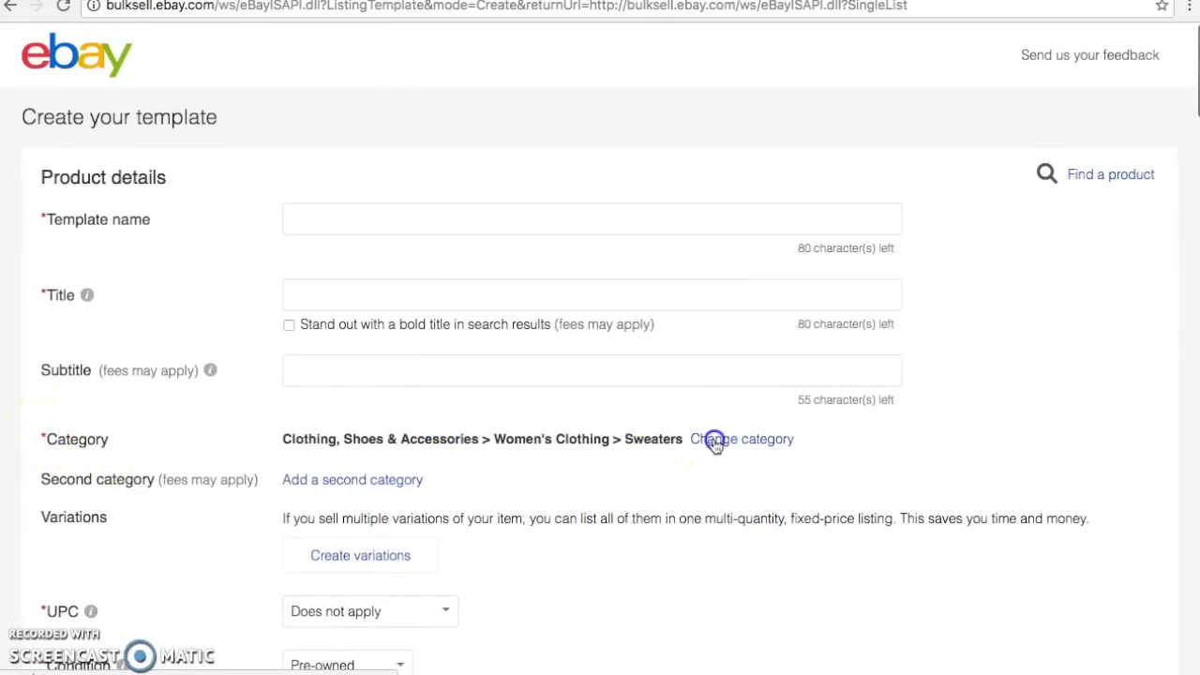
scroll(544, 568, down, 3)
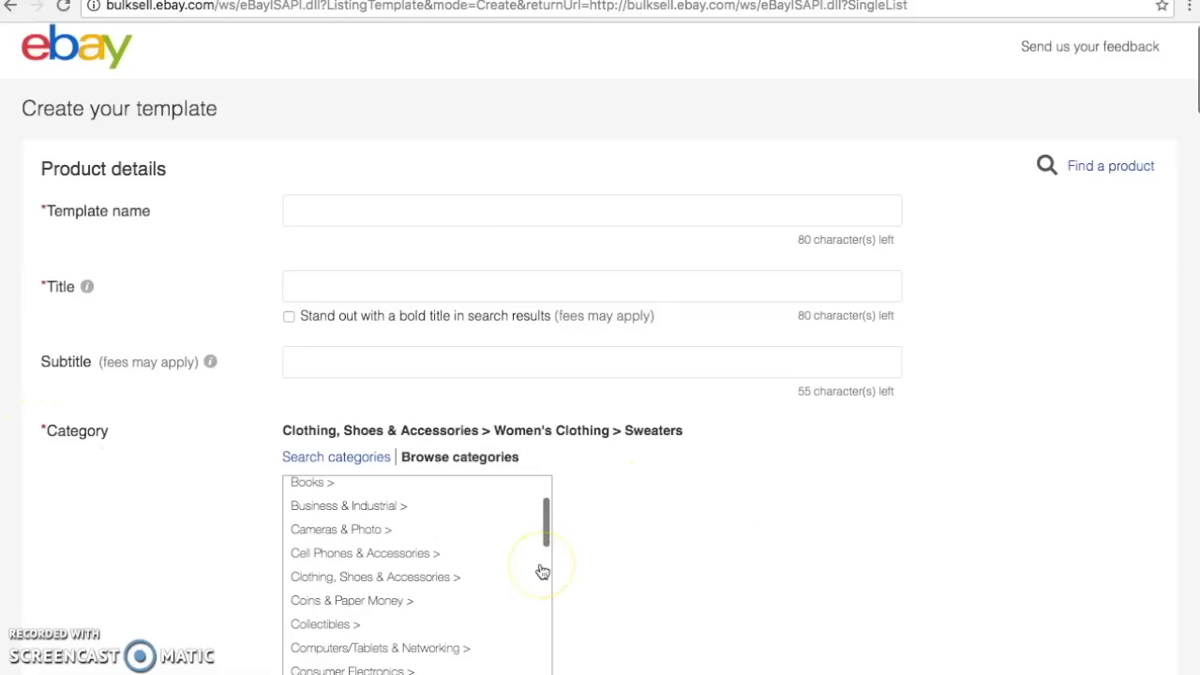
scroll(542, 570, down, 1)
scroll(542, 570, up, 1)
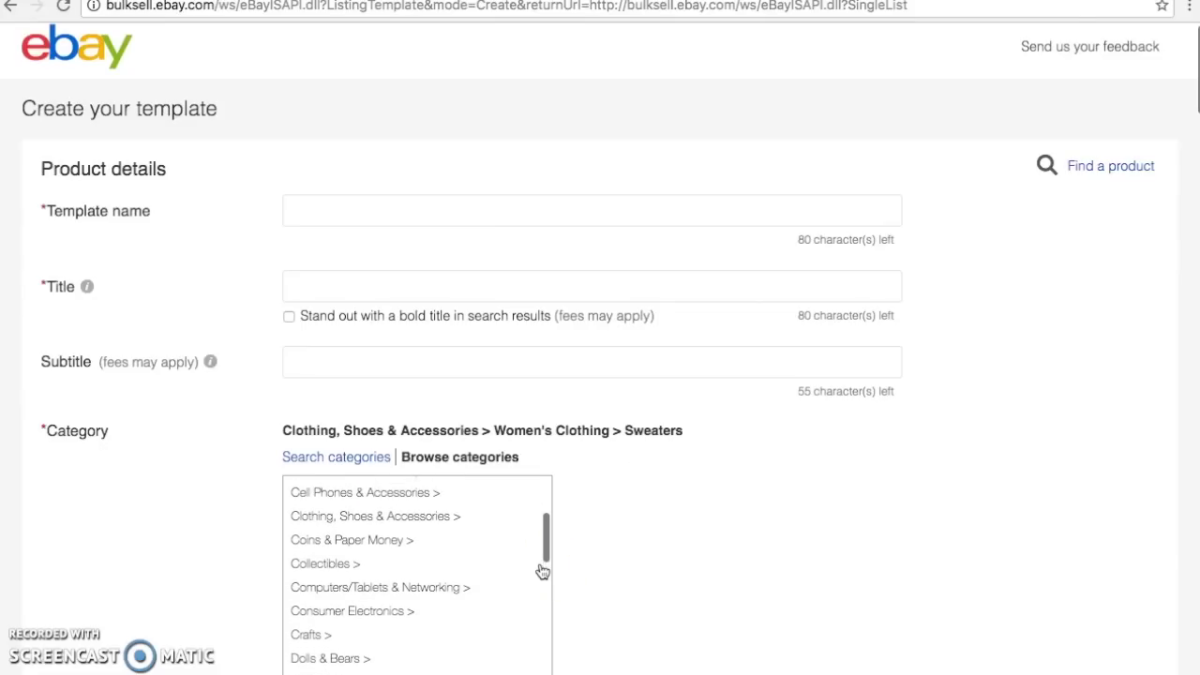
click(455, 529)
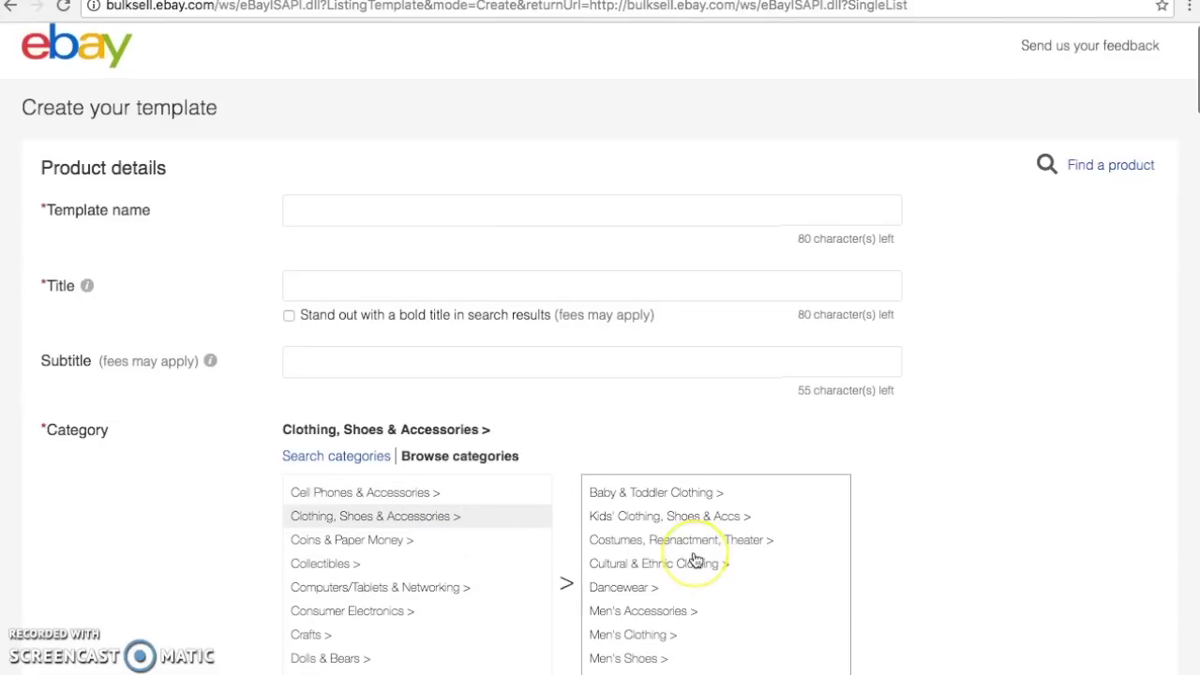
Narrow the category through Women's Clothing down to Tops & Blouses
scroll(694, 563, down, 3)
click(686, 610)
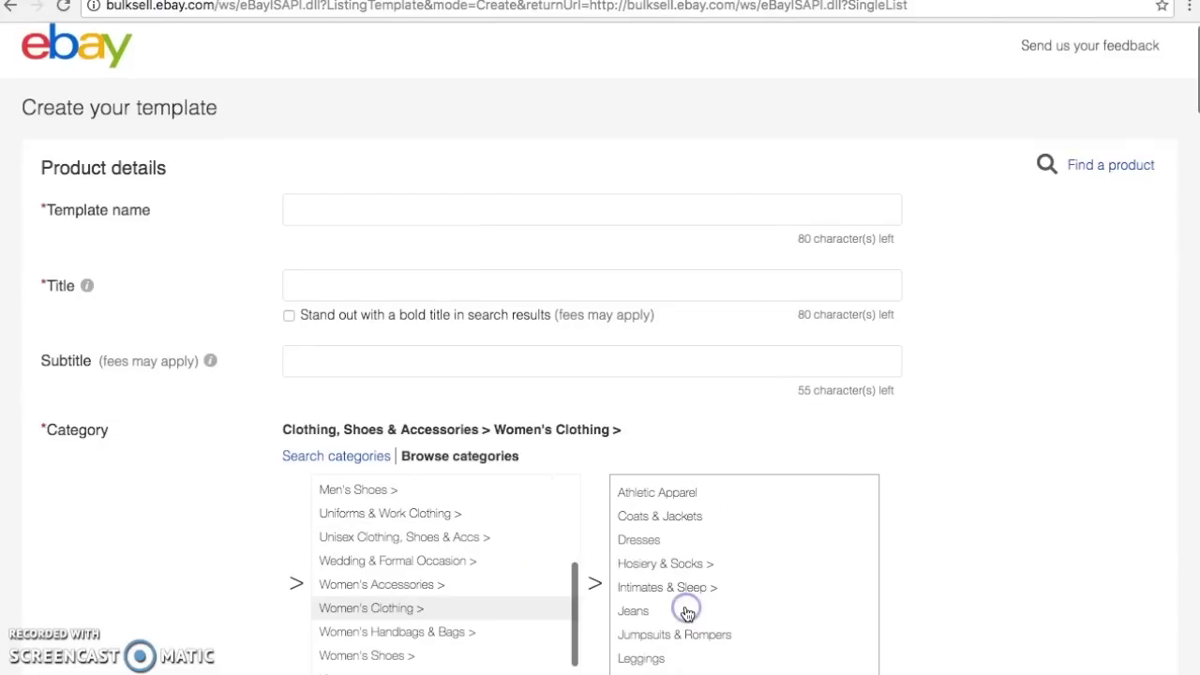
scroll(688, 614, down, 5)
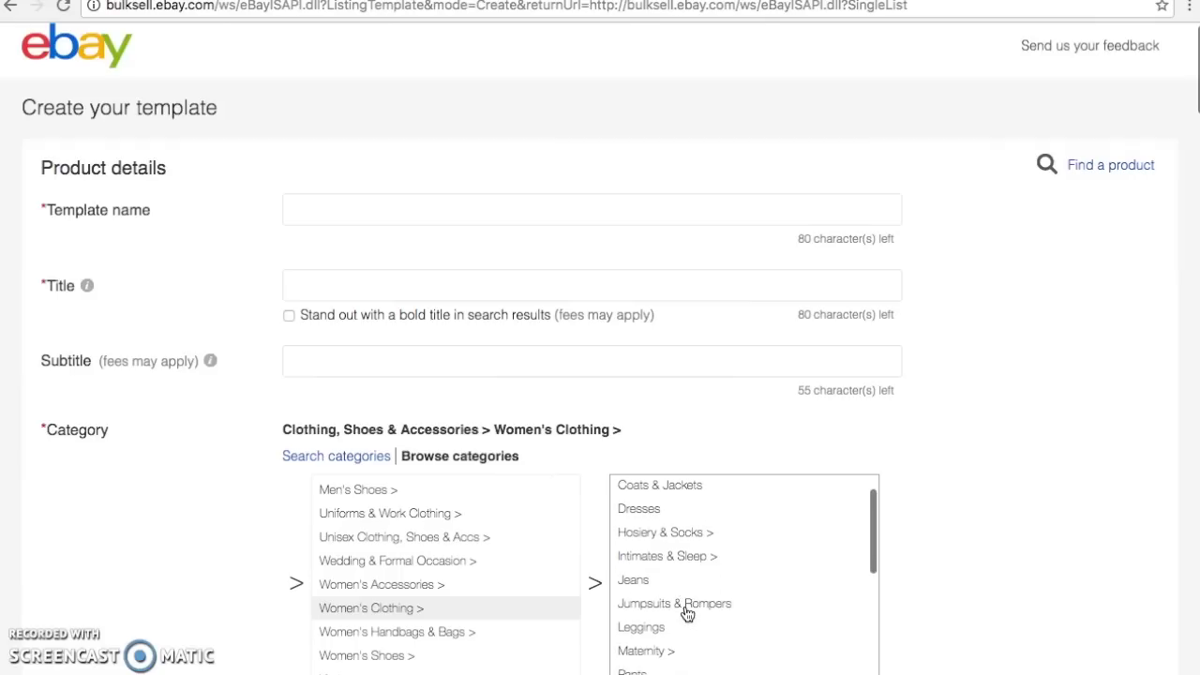
scroll(688, 614, down, 3)
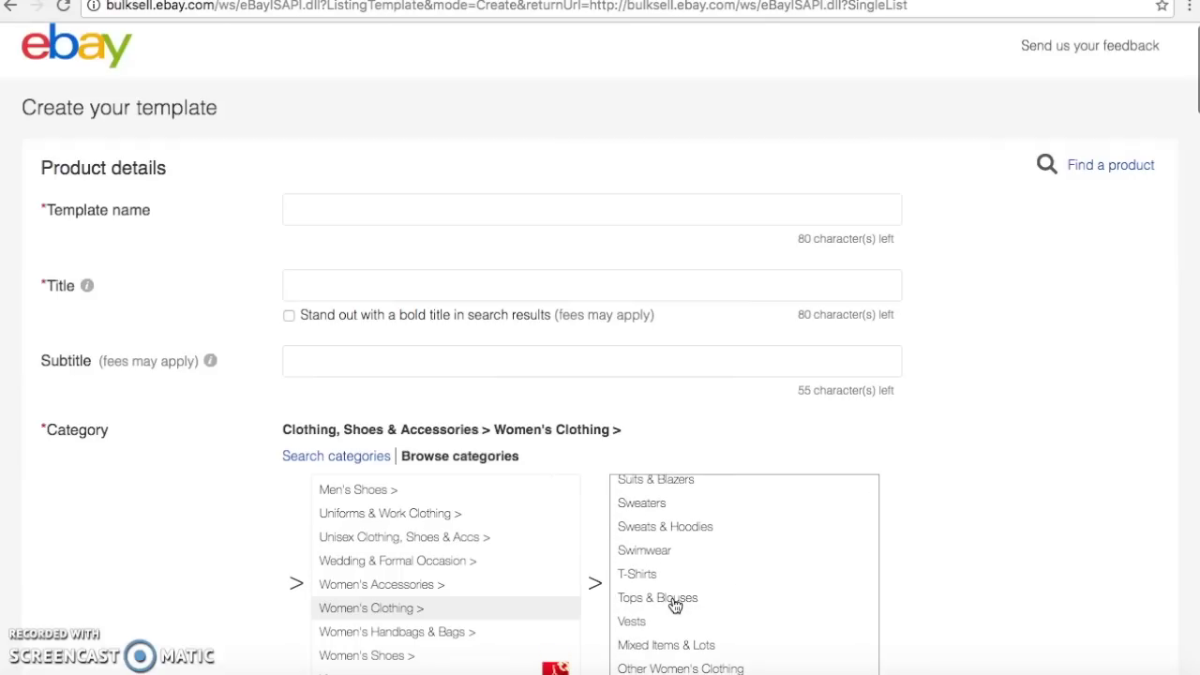
click(675, 605)
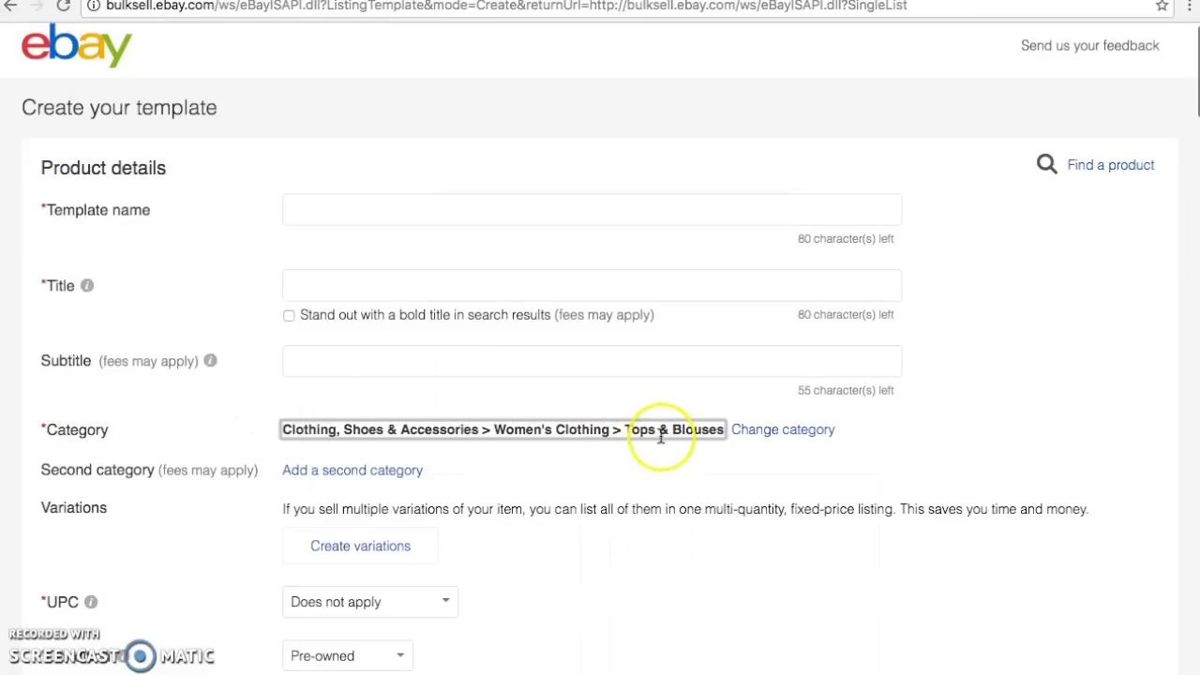
Name the template 'Women's Tops & Blouses' and review its condition, photos and item specifics
click(383, 217)
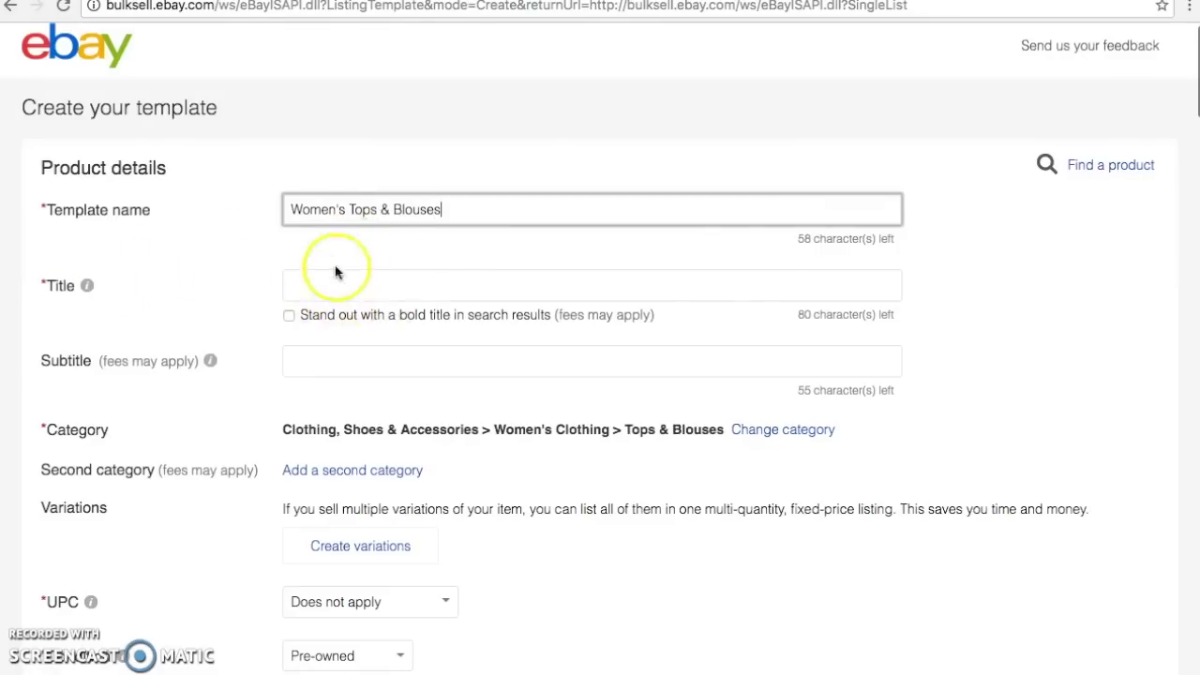
scroll(369, 272, down, 5)
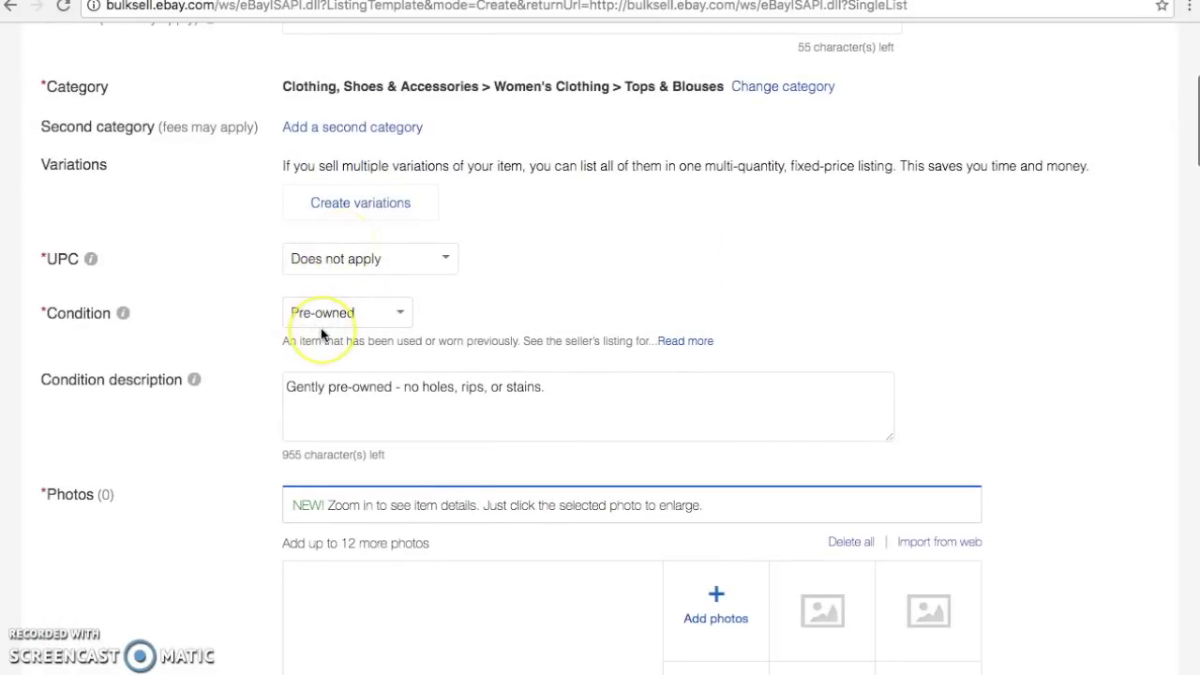
scroll(321, 335, down, 1)
scroll(321, 334, down, 1)
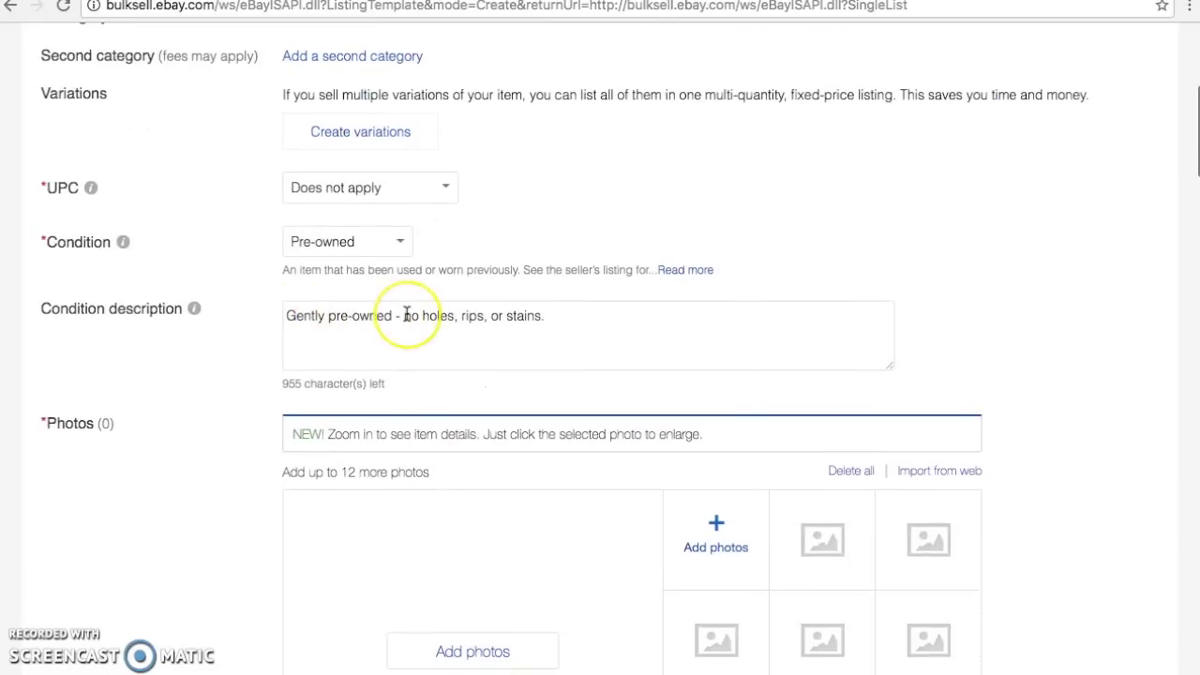
scroll(406, 314, down, 5)
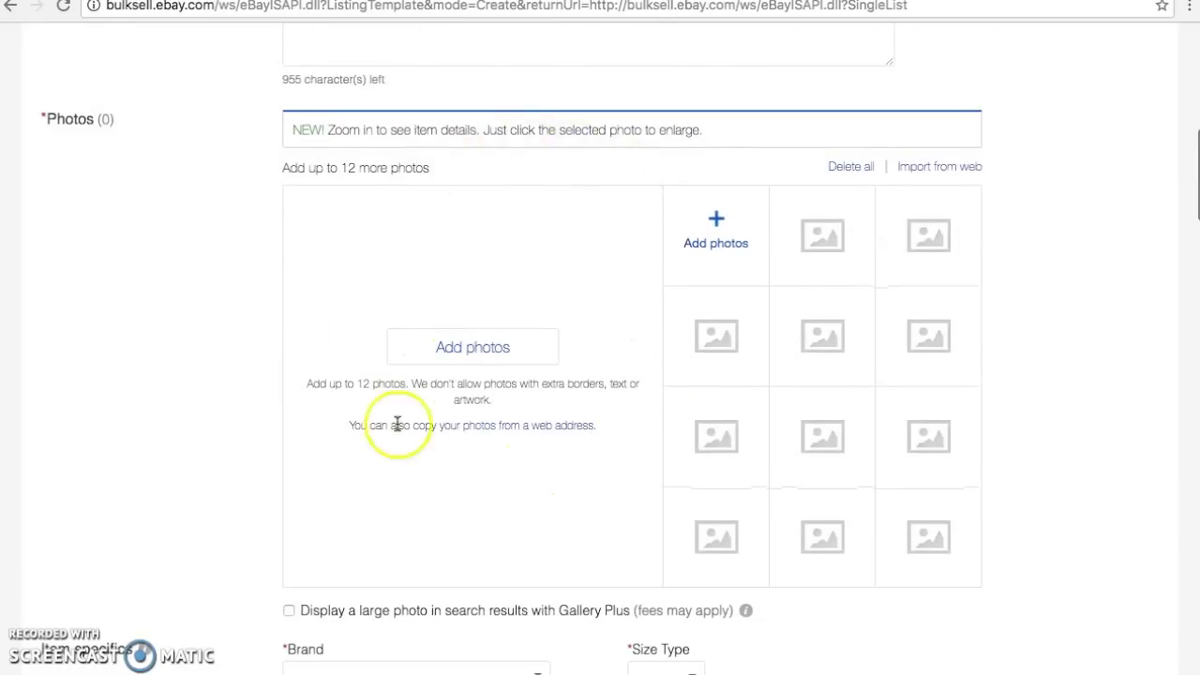
scroll(462, 472, down, 6)
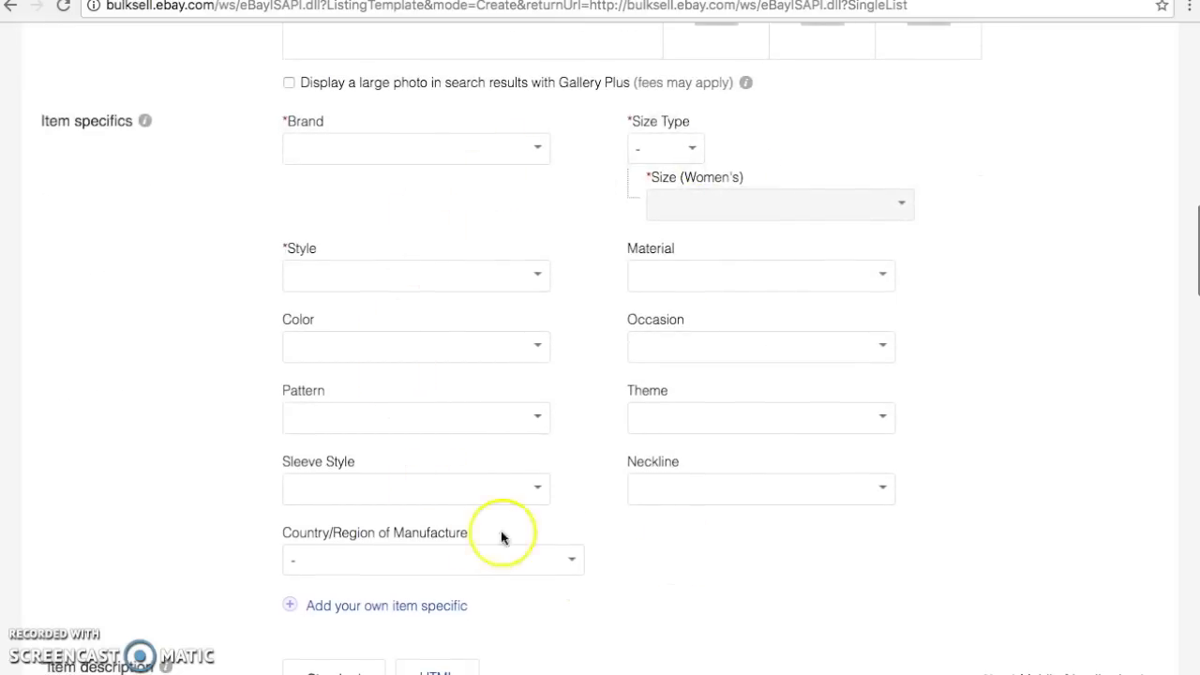
Scroll past the Size-through-Condition description to Selling details (Fixed price, 30 days, quantity 1)
scroll(455, 222, down, 4)
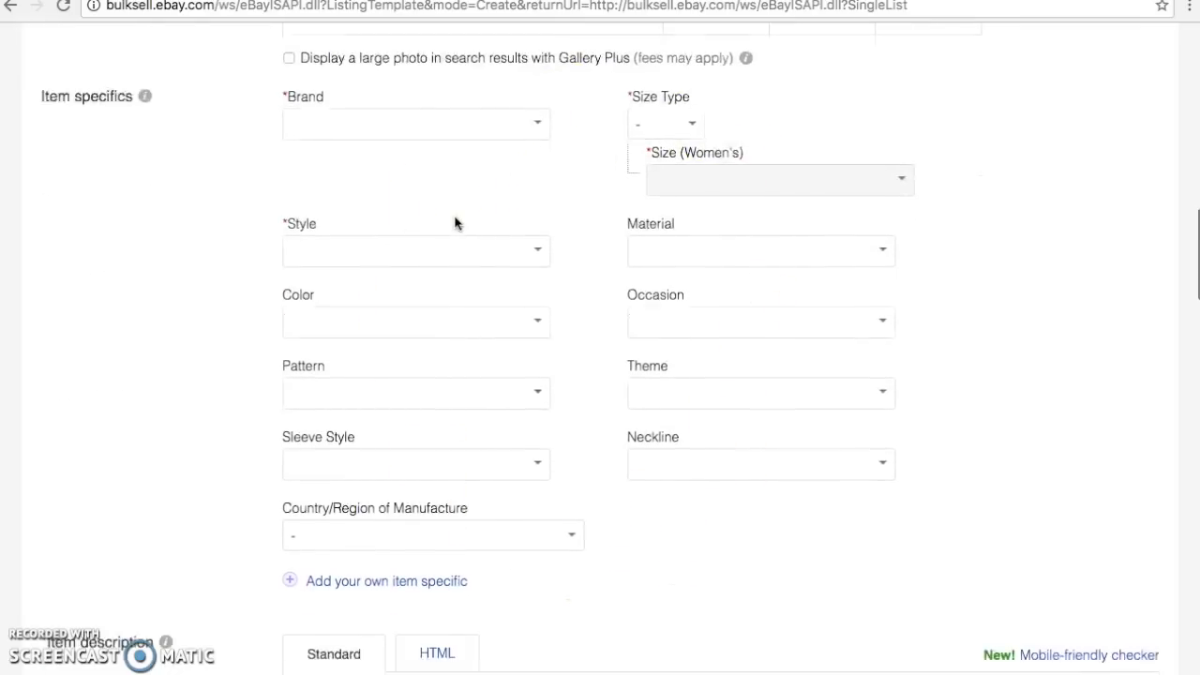
scroll(454, 222, down, 2)
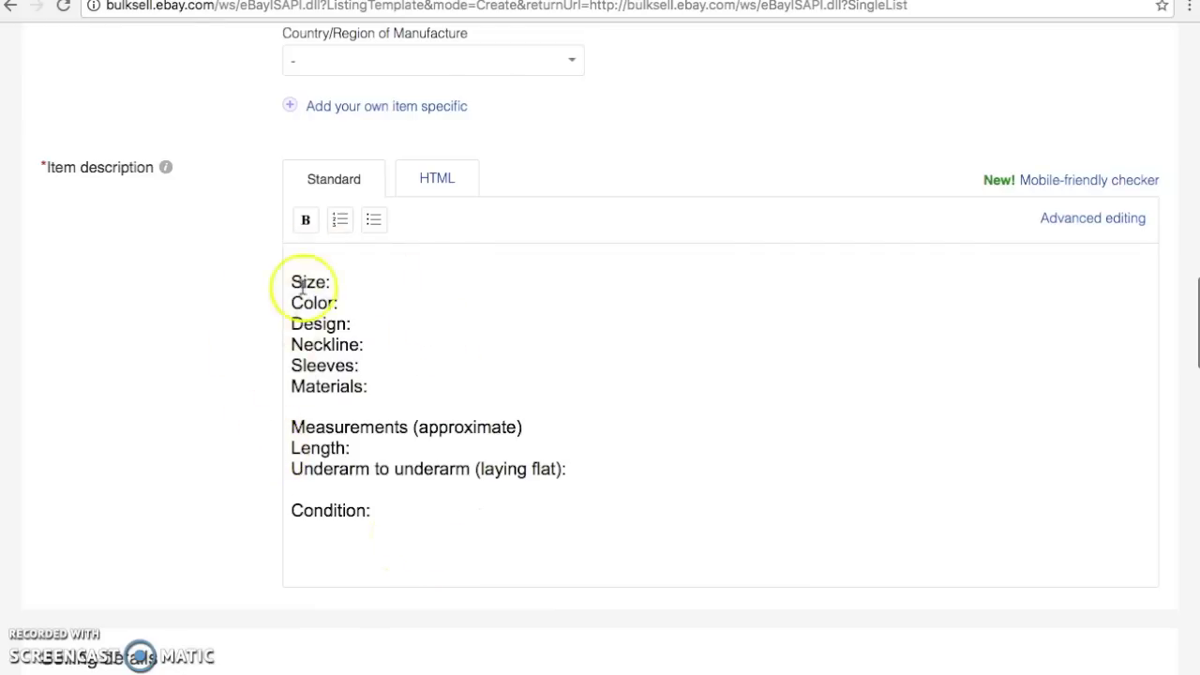
scroll(347, 523, down, 3)
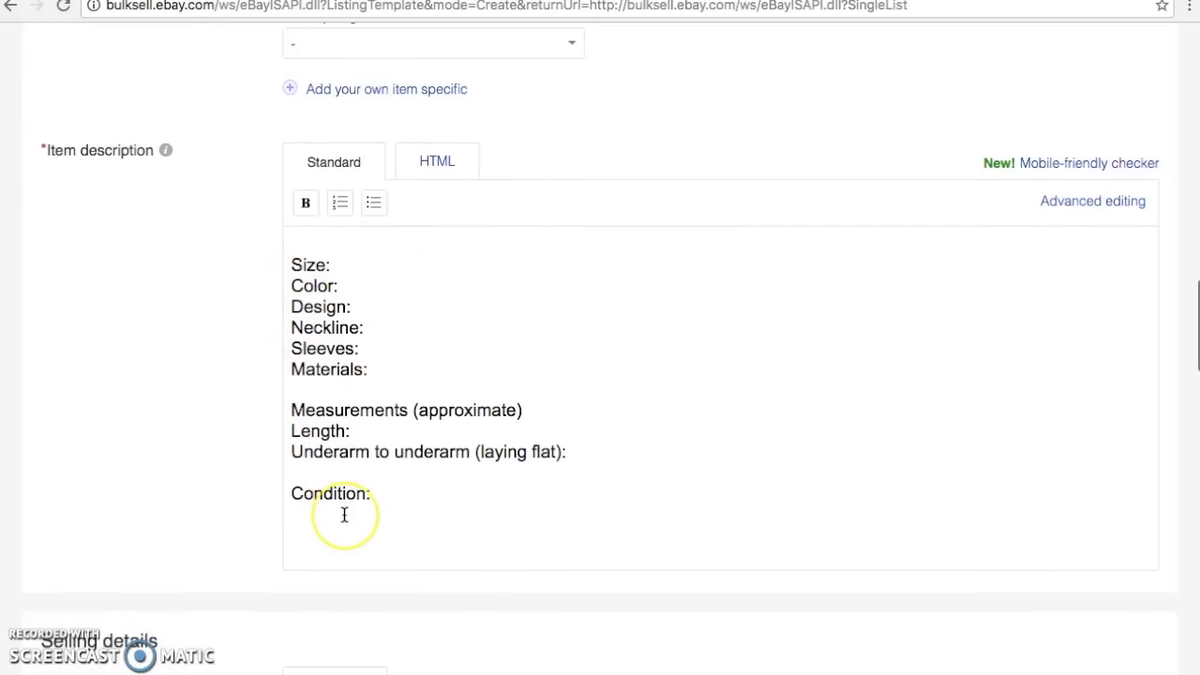
scroll(345, 513, down, 4)
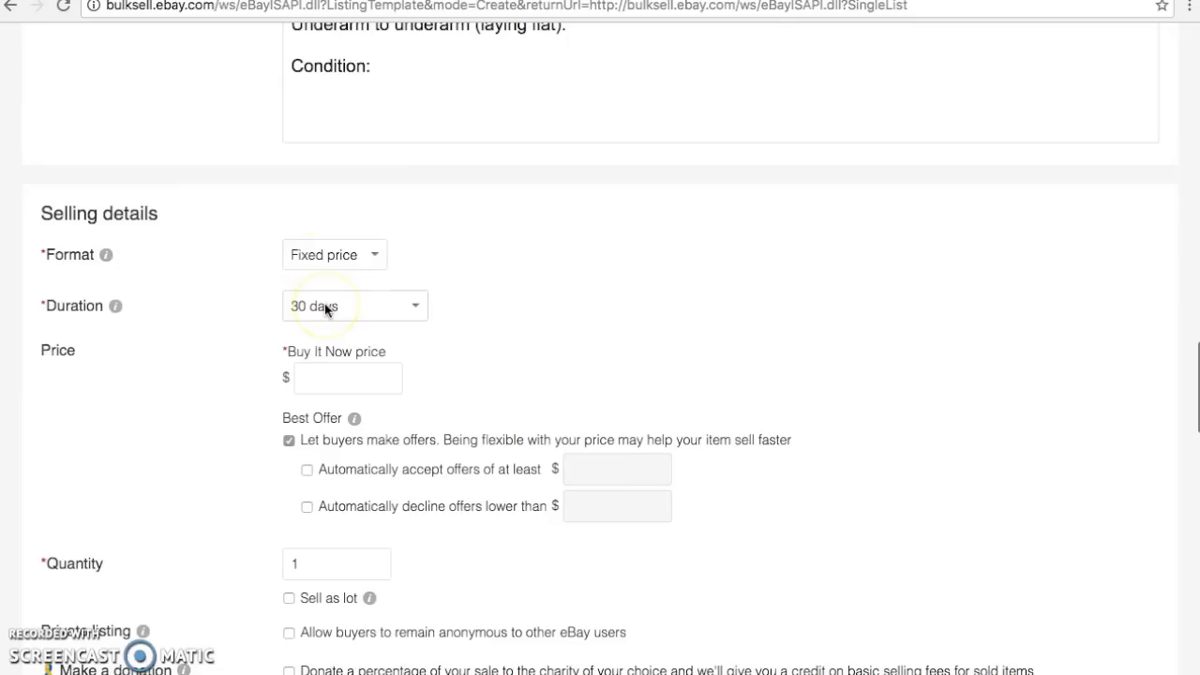
scroll(325, 302, down, 3)
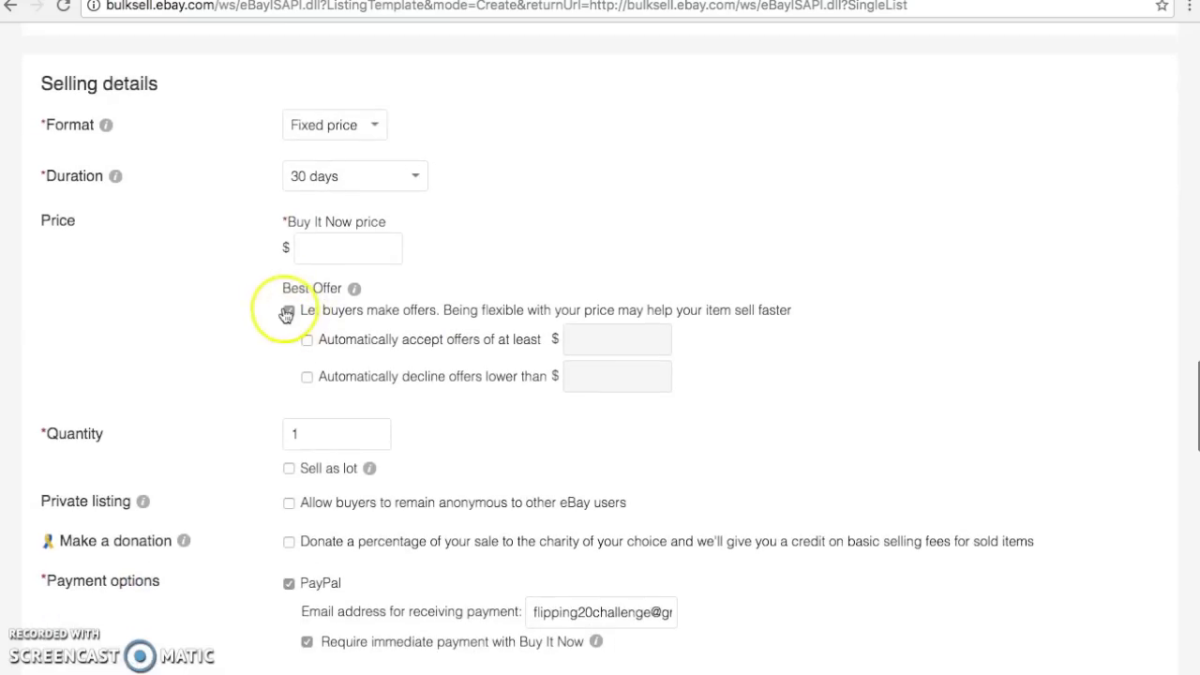
scroll(286, 314, down, 6)
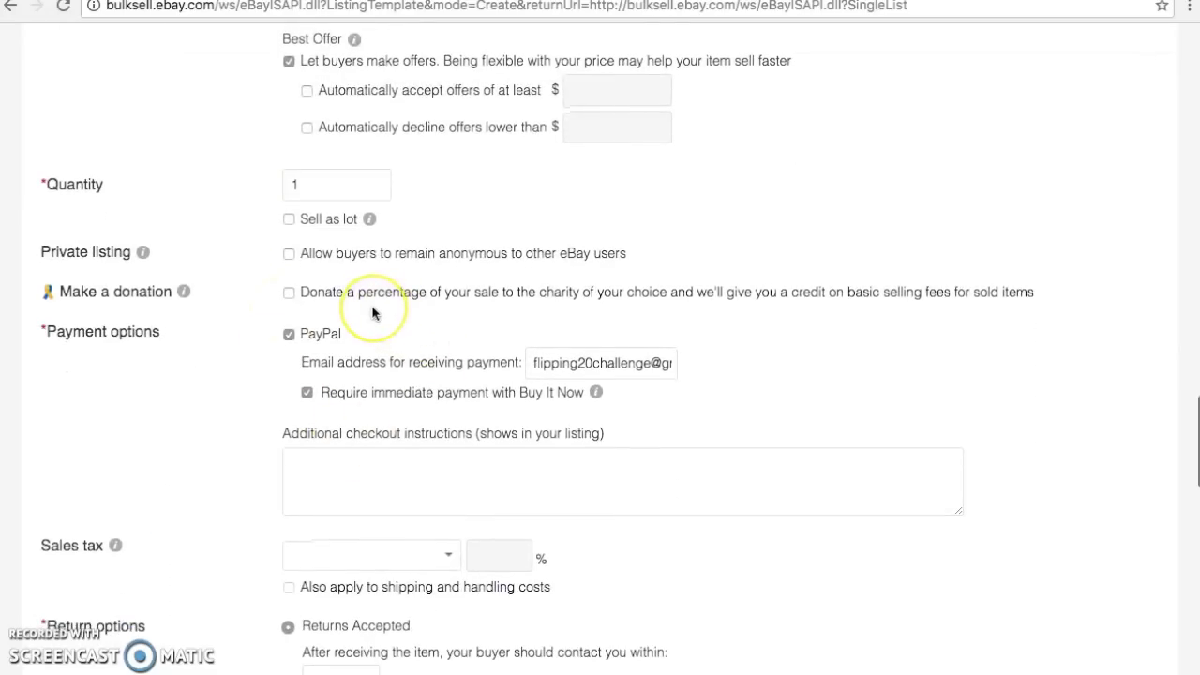
scroll(372, 312, down, 9)
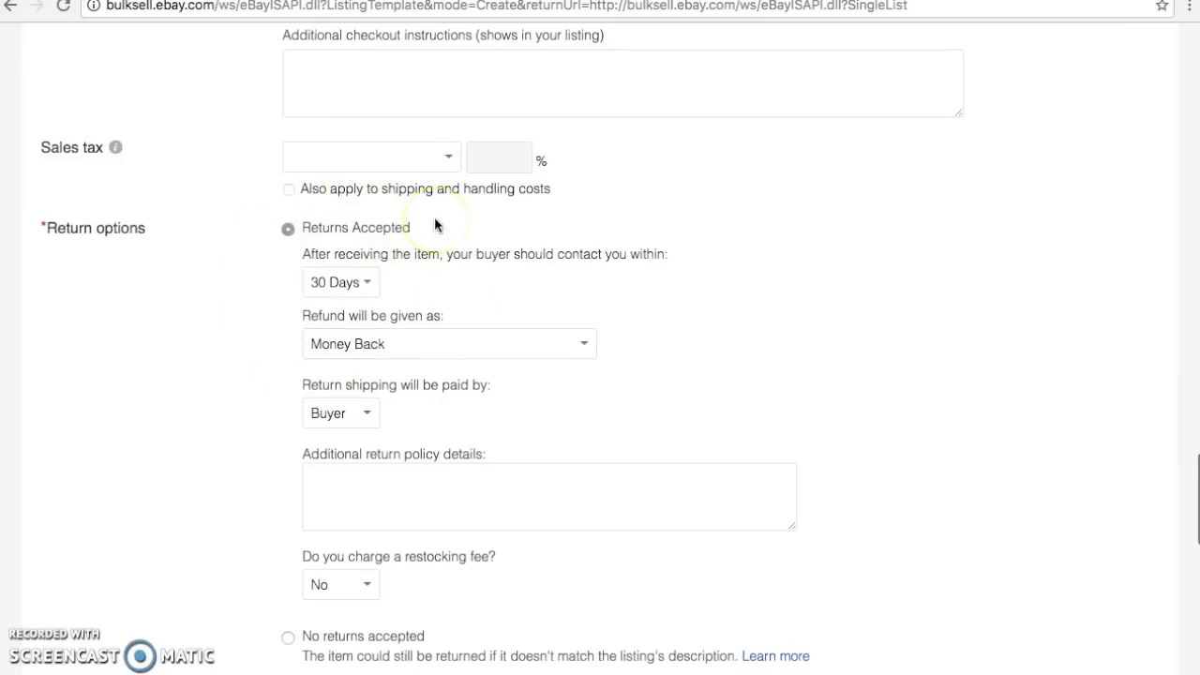
scroll(434, 225, down, 8)
scroll(434, 225, down, 5)
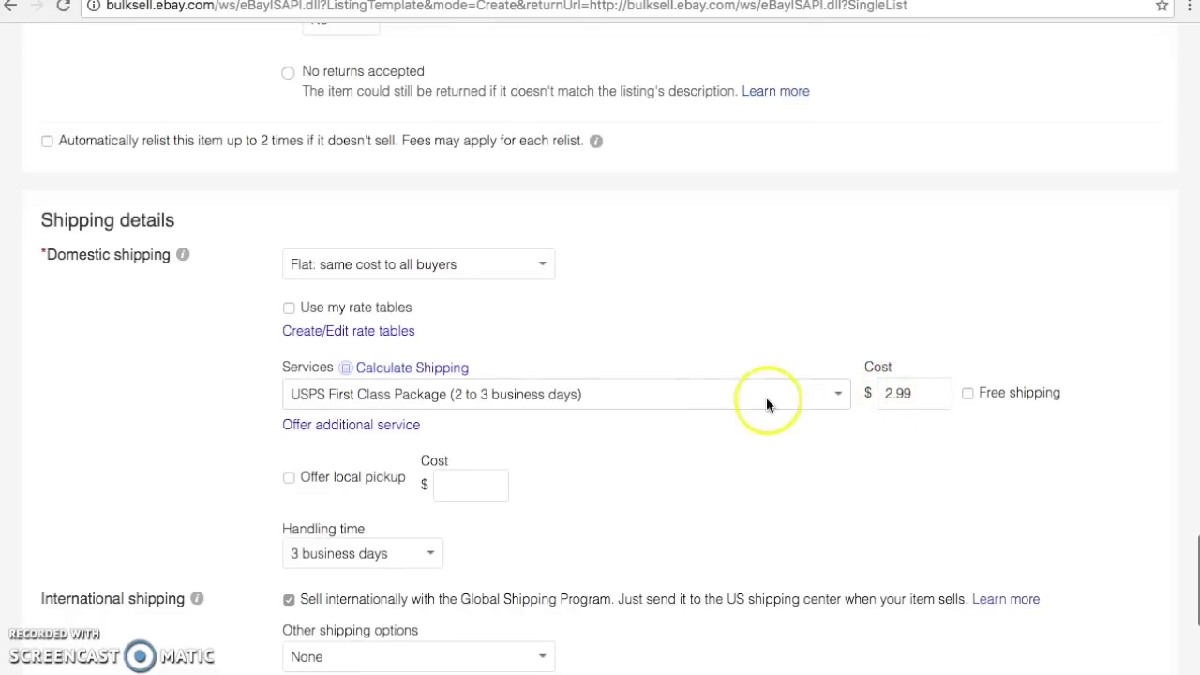
Save the 'Women's Tops & Blouses' template from the bottom of the form
scroll(723, 403, down, 1)
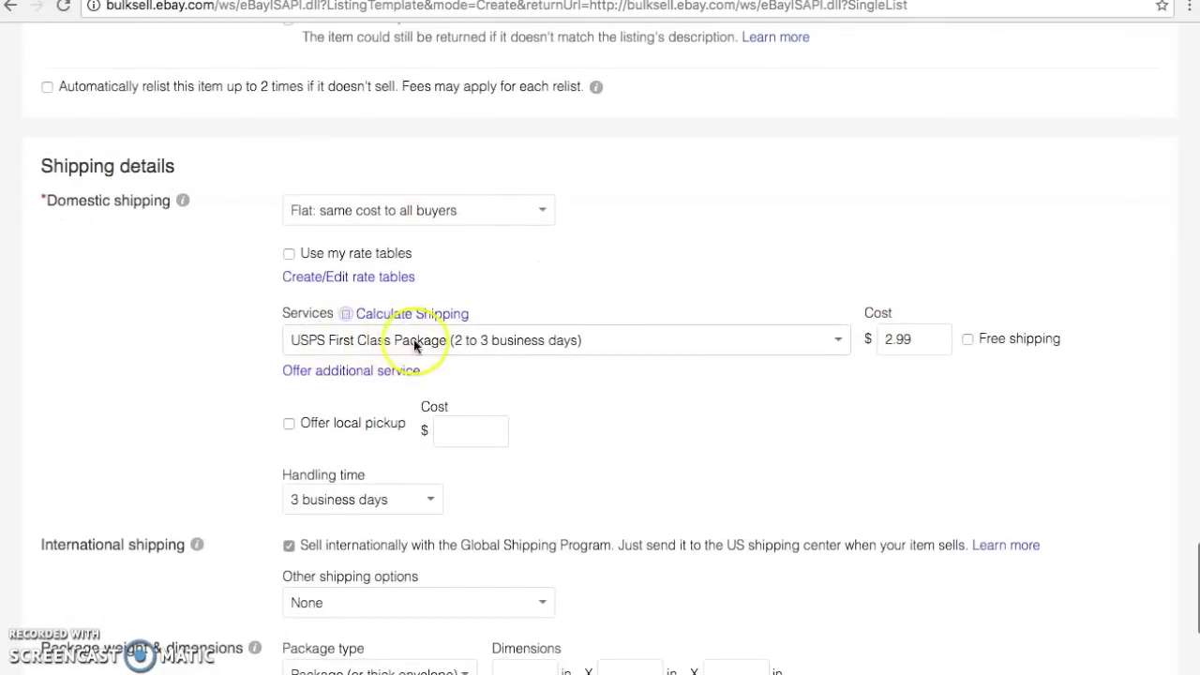
scroll(424, 309, down, 3)
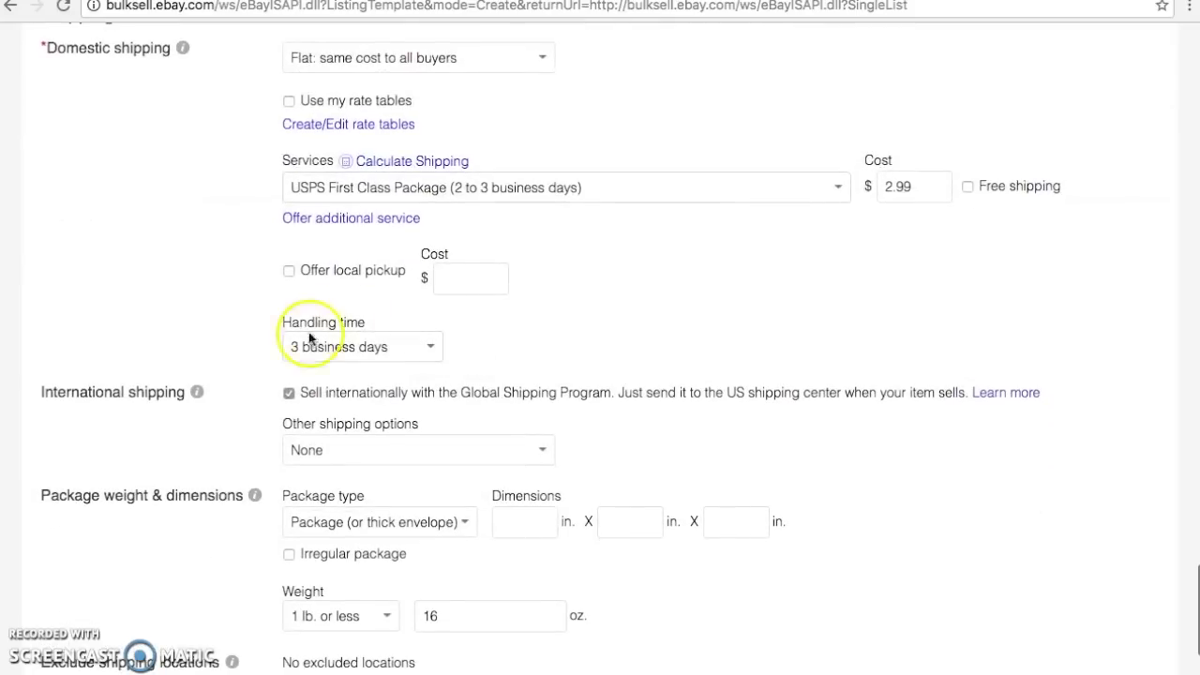
scroll(370, 327, down, 3)
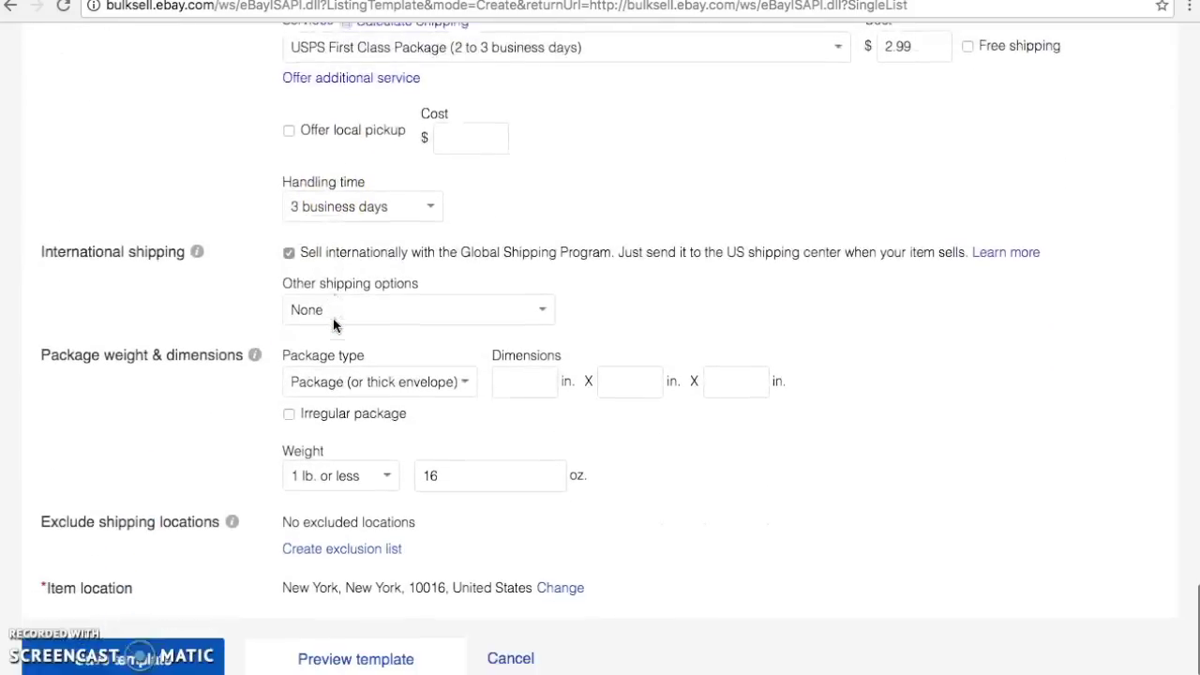
scroll(334, 324, down, 1)
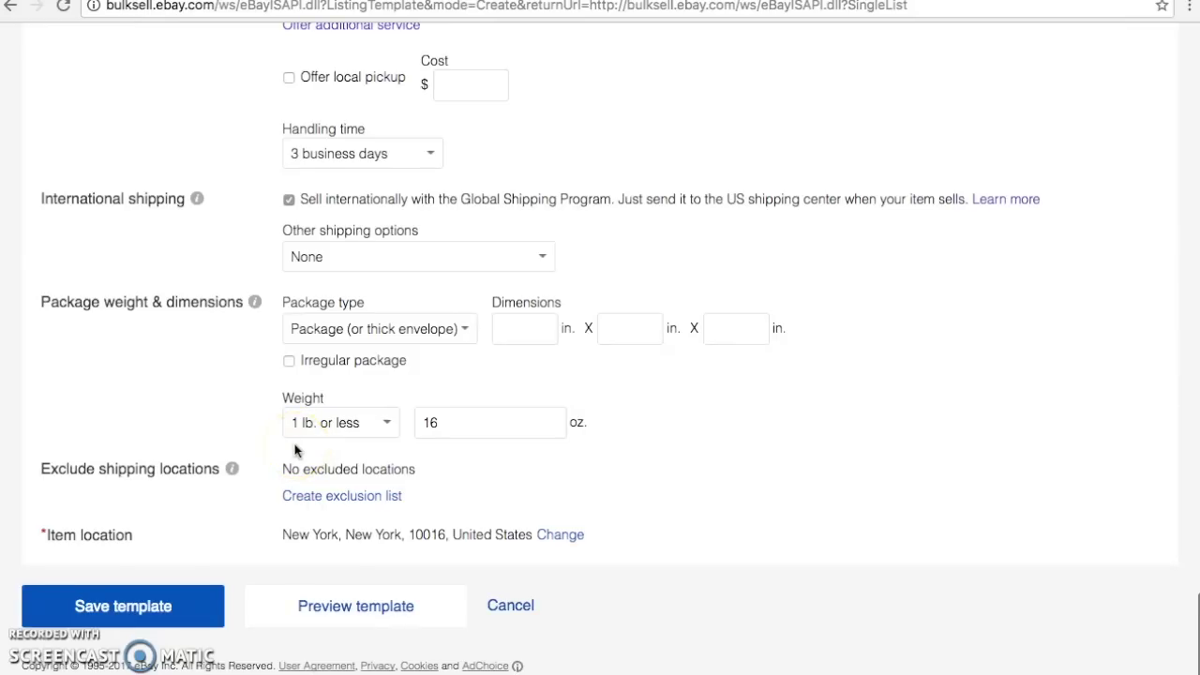
click(142, 607)
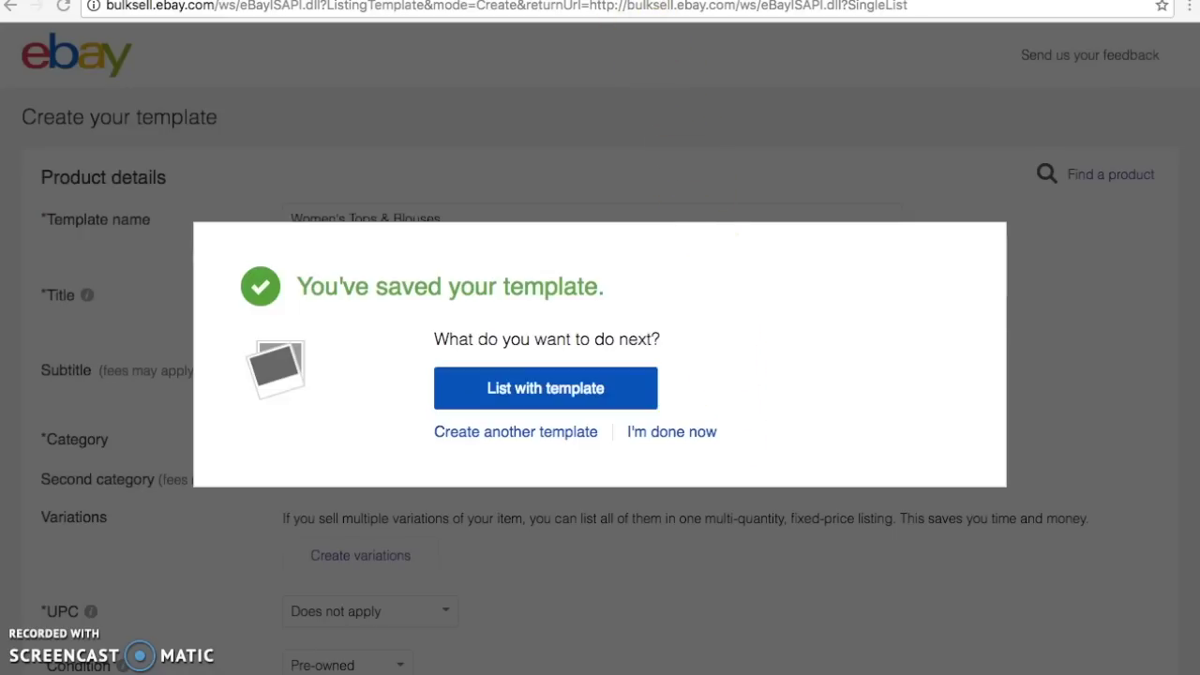
Switch to the 'eBay Listing - Item Description' Google Doc and bring its DRESS HTML Code into view
key(ctrl+Tab)
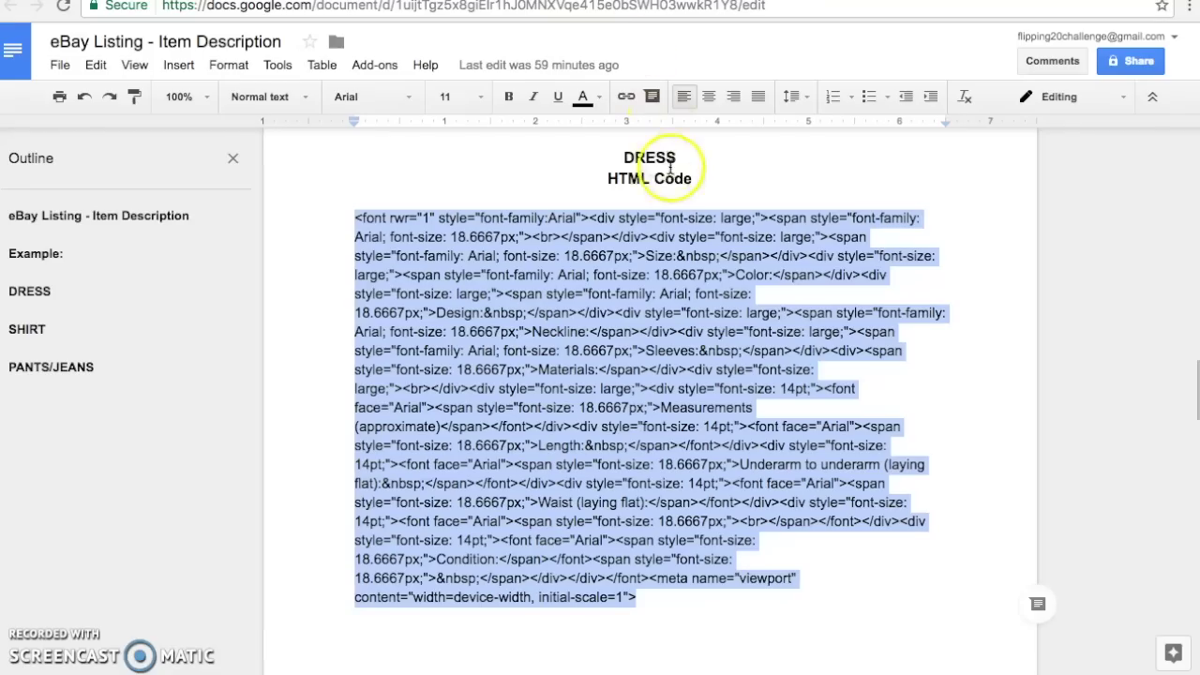
click(673, 157)
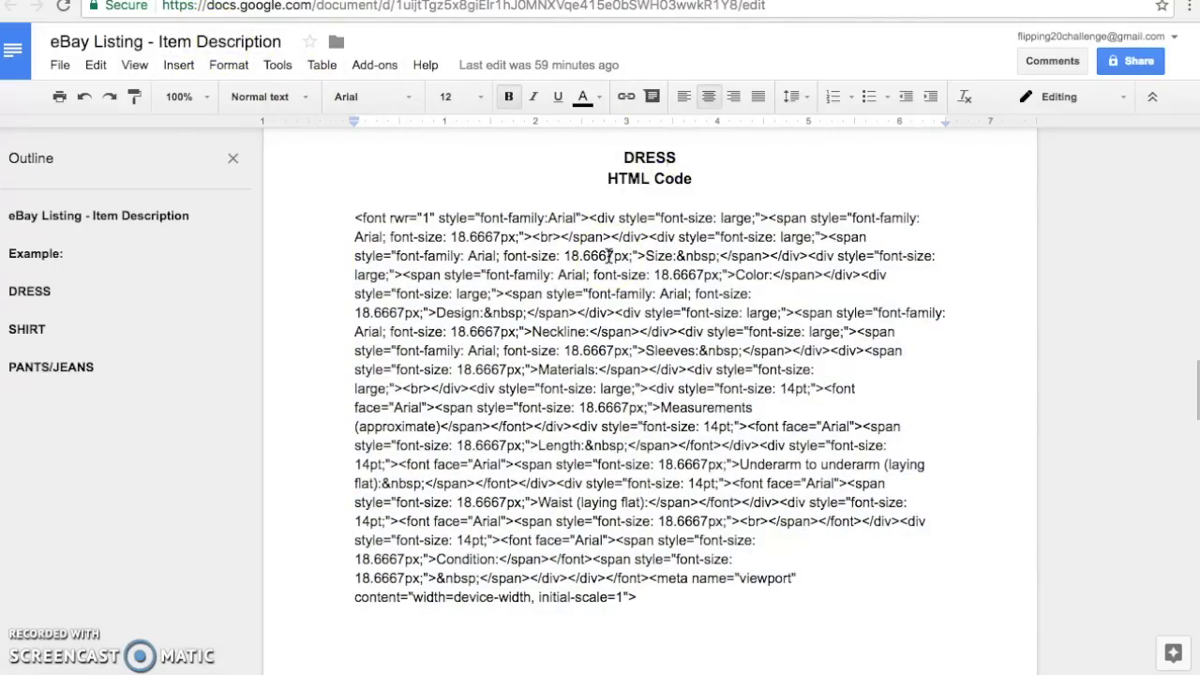
scroll(608, 255, up, 15)
scroll(607, 255, up, 5)
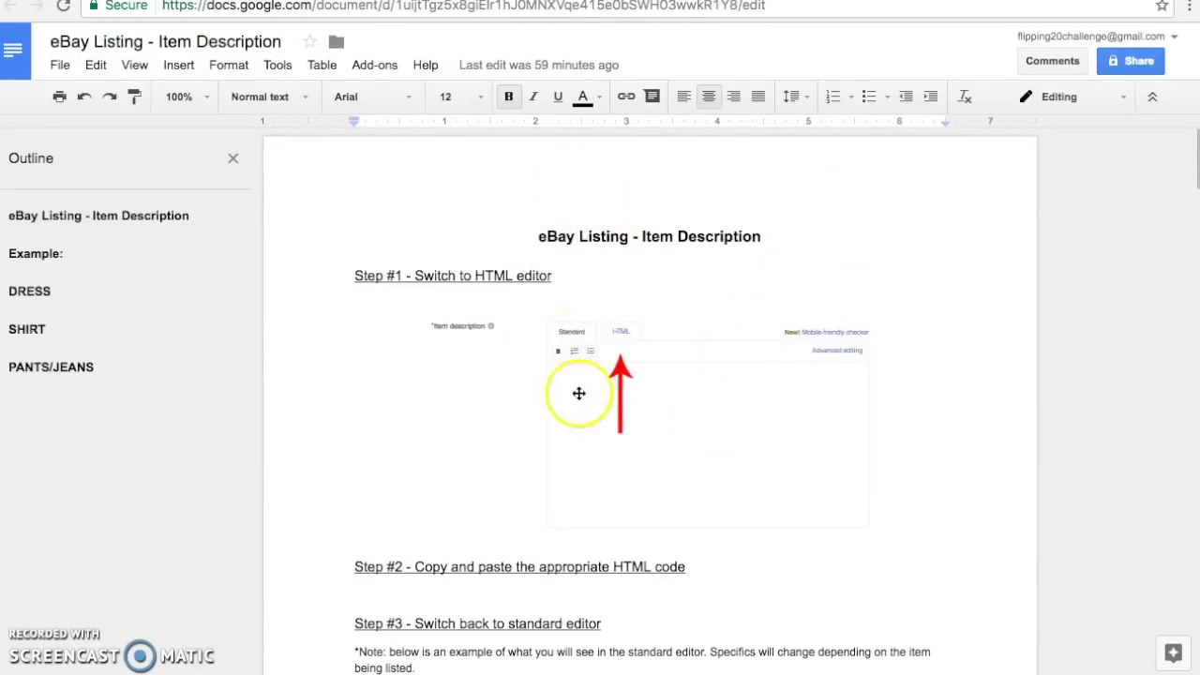
scroll(600, 491, down, 3)
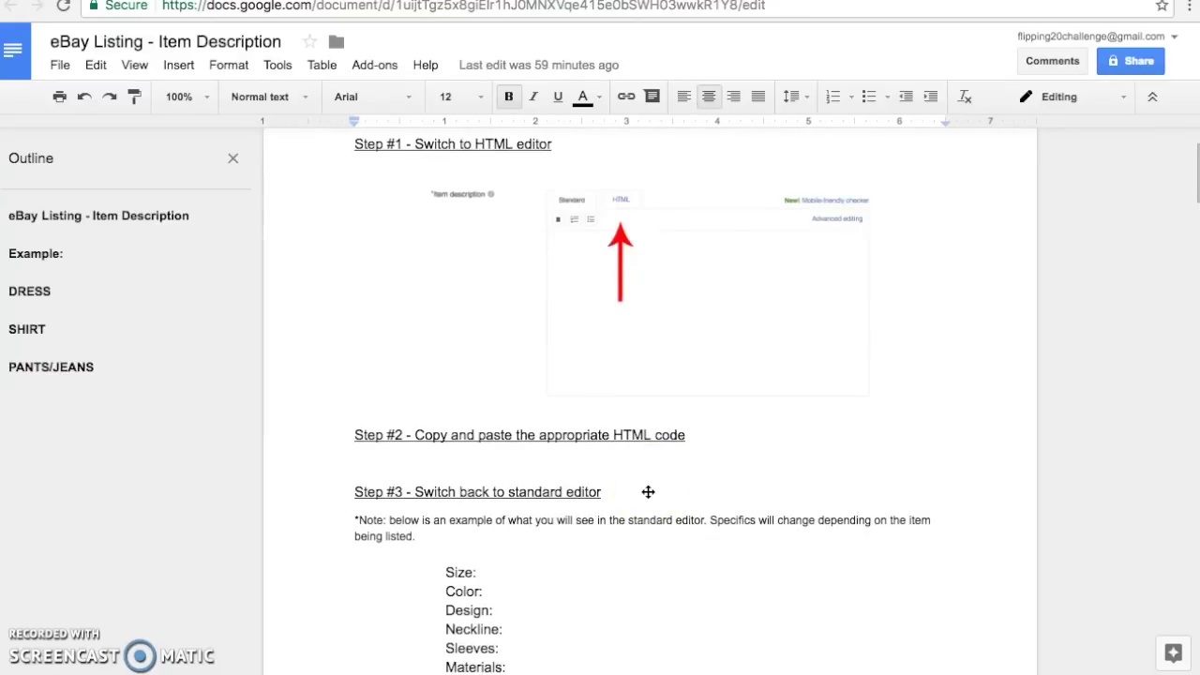
scroll(648, 491, down, 7)
drag(648, 490, 613, 290)
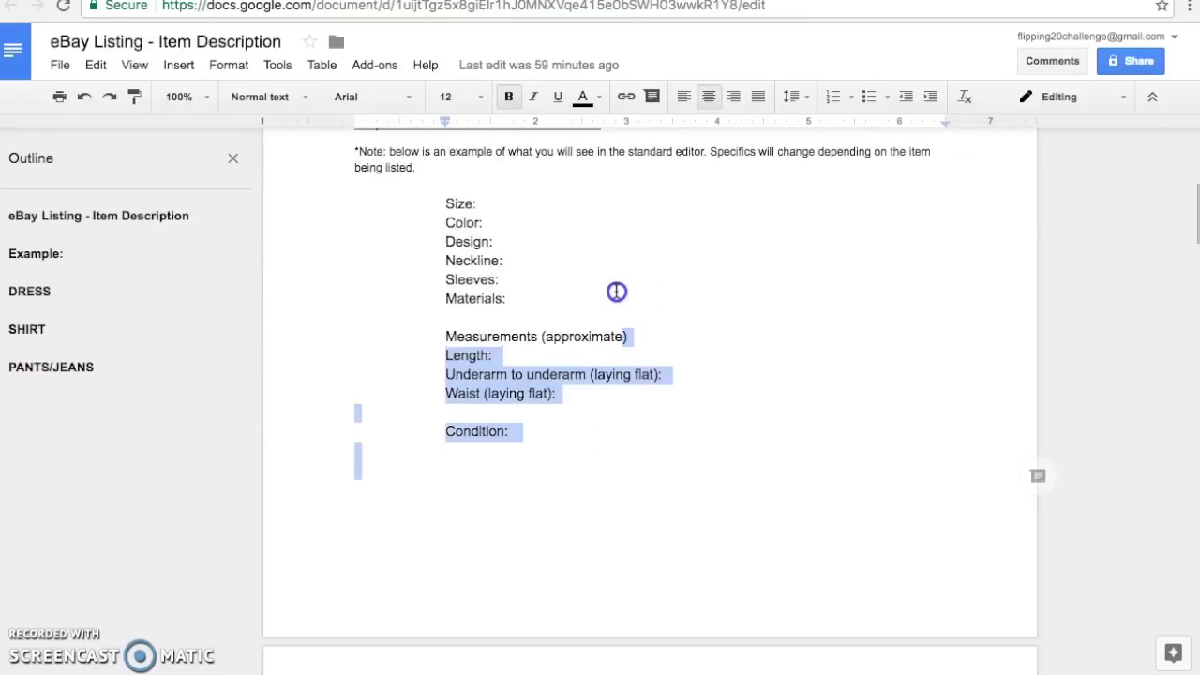
click(620, 332)
scroll(620, 335, down, 15)
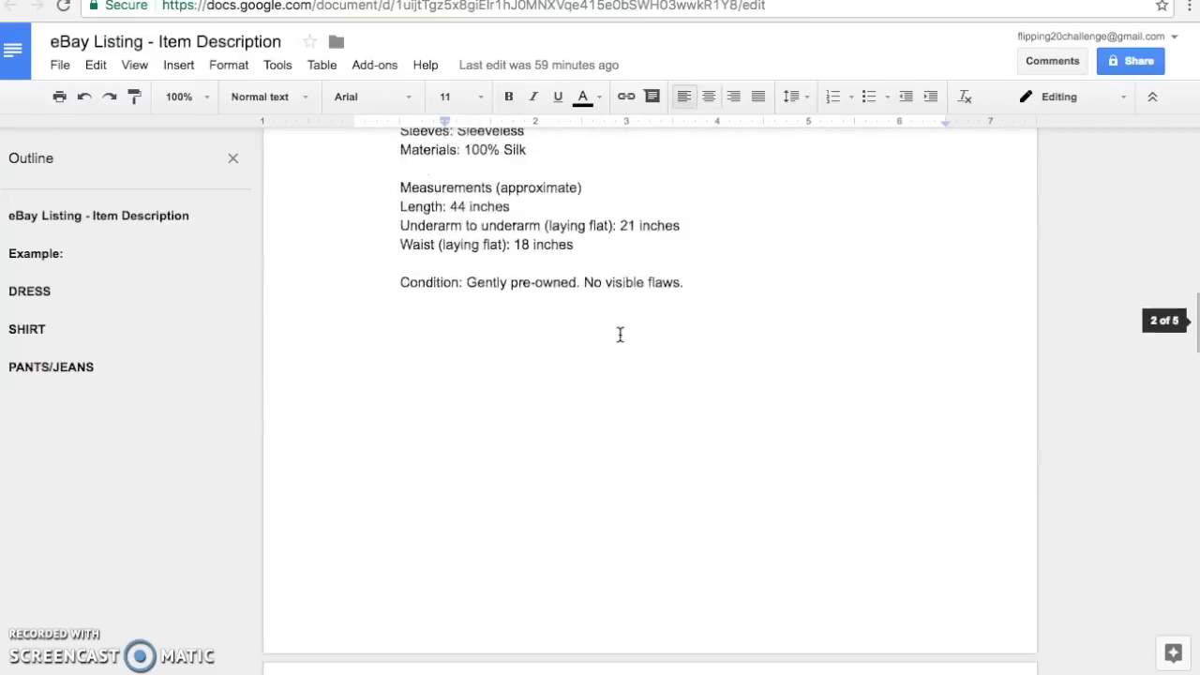
scroll(620, 335, down, 5)
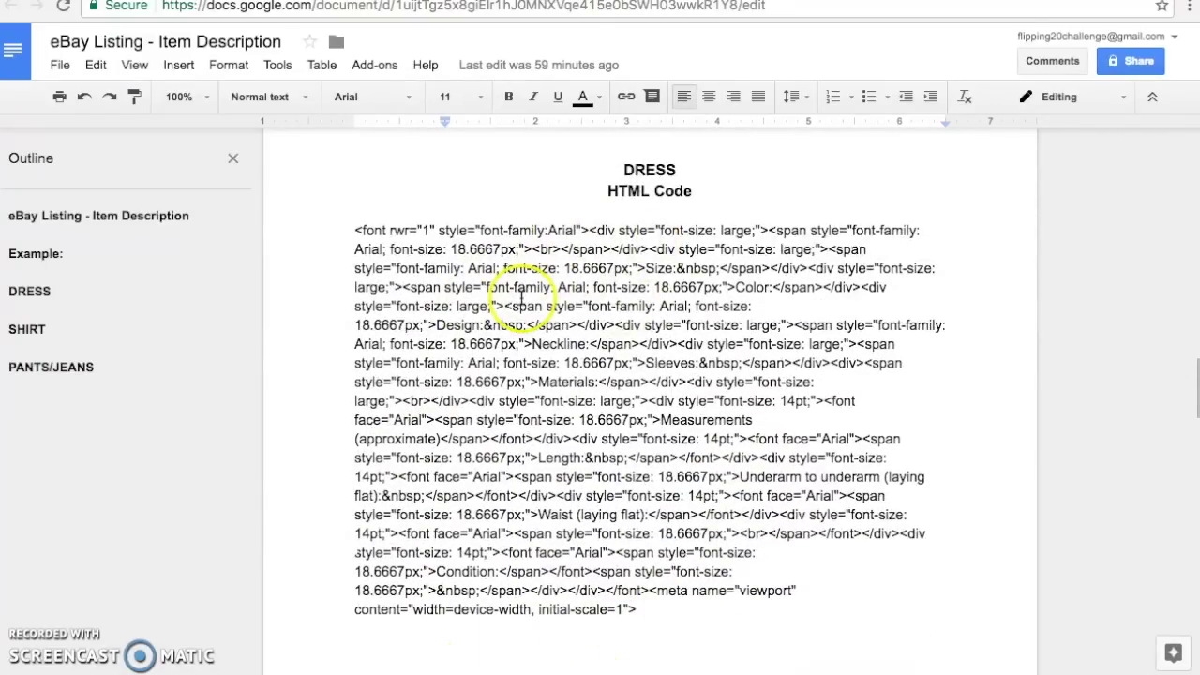
Highlight the PANTS/JEANS HTML code from Size through Waist, Inseam, Rise, Leg Opening and Condition
scroll(521, 298, down, 6)
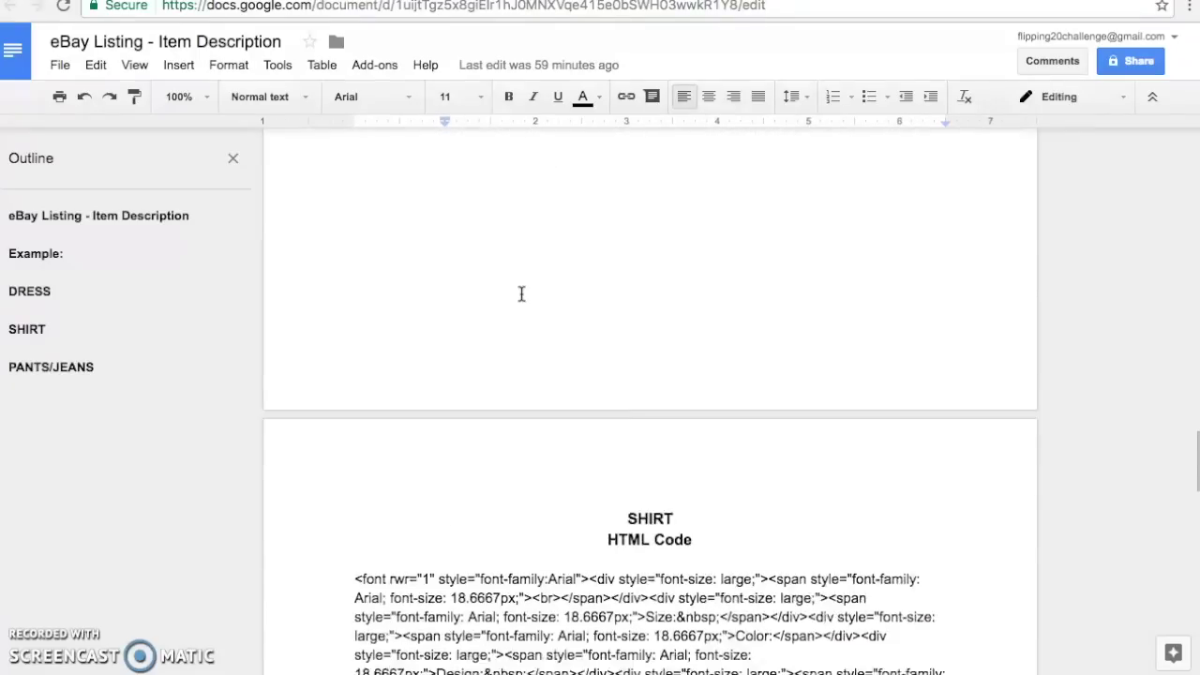
scroll(521, 294, down, 7)
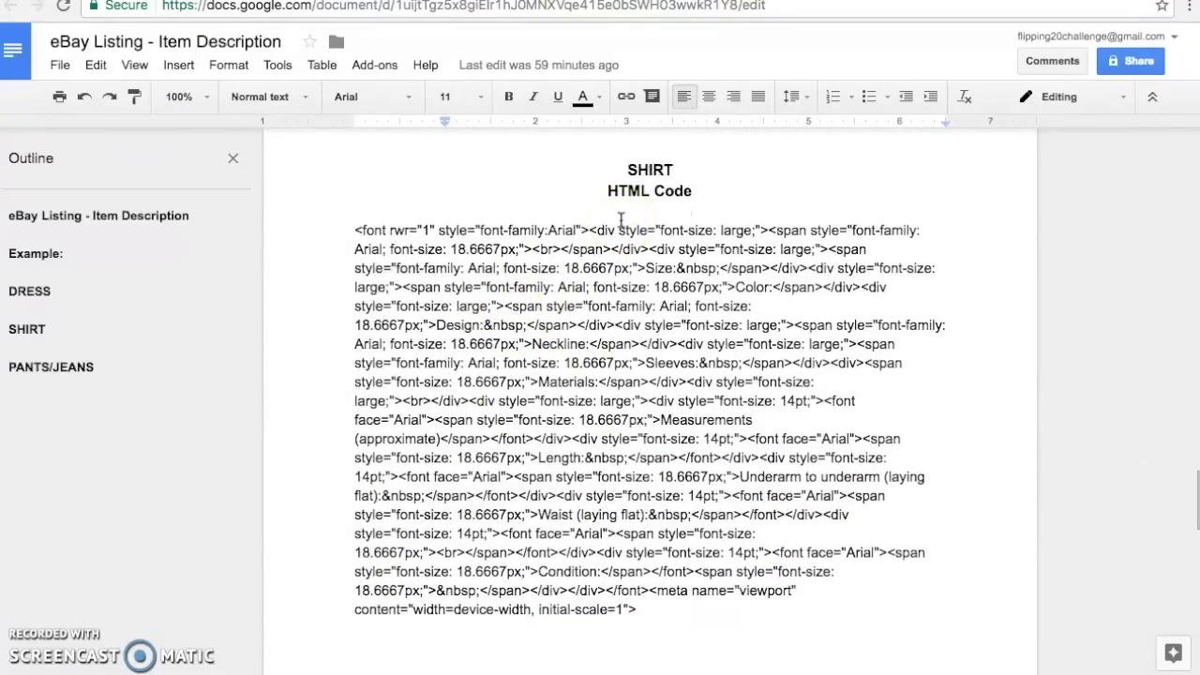
scroll(630, 339, down, 3)
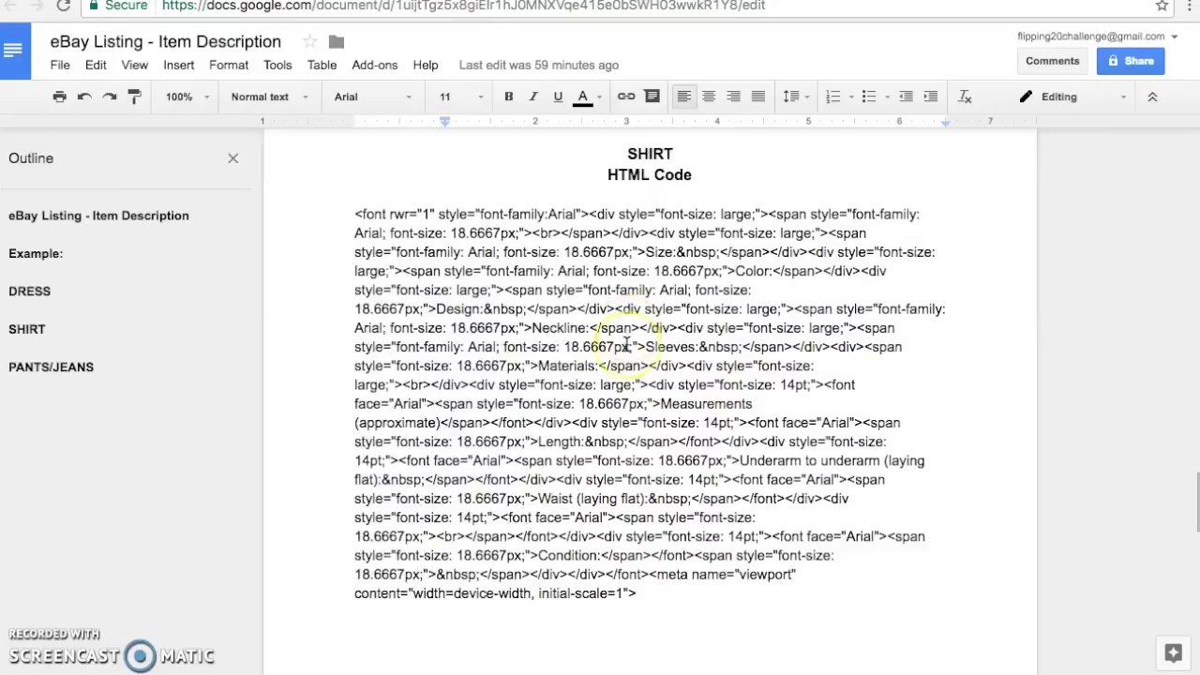
scroll(626, 344, down, 10)
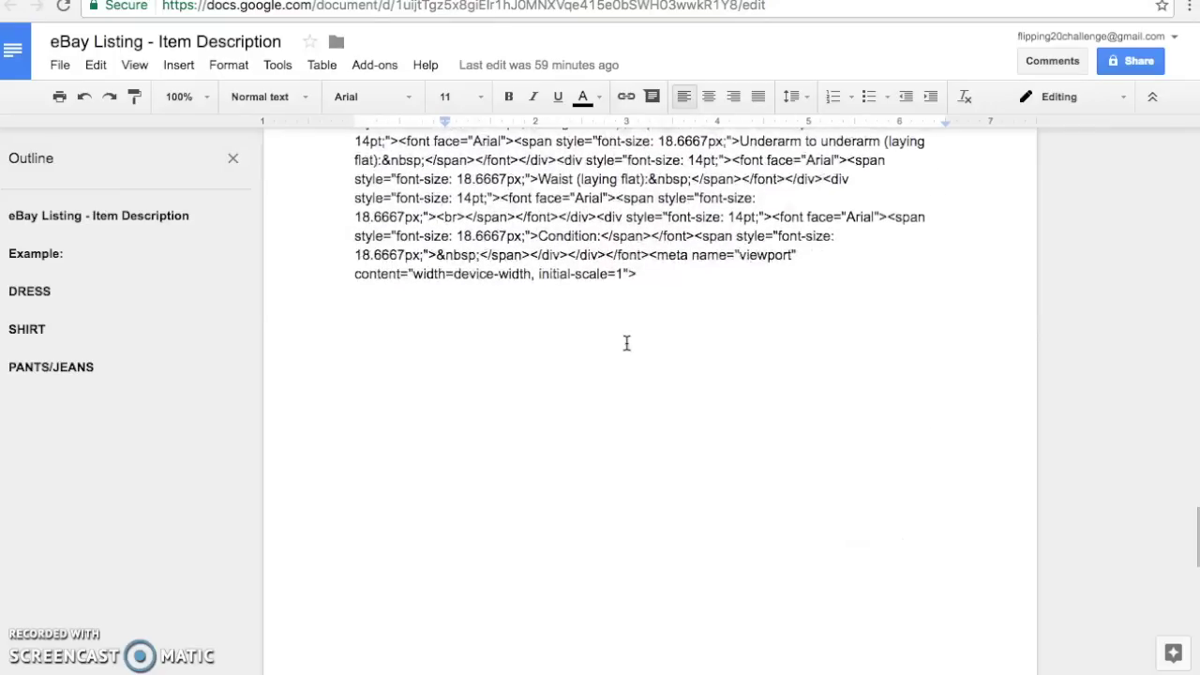
scroll(627, 343, down, 10)
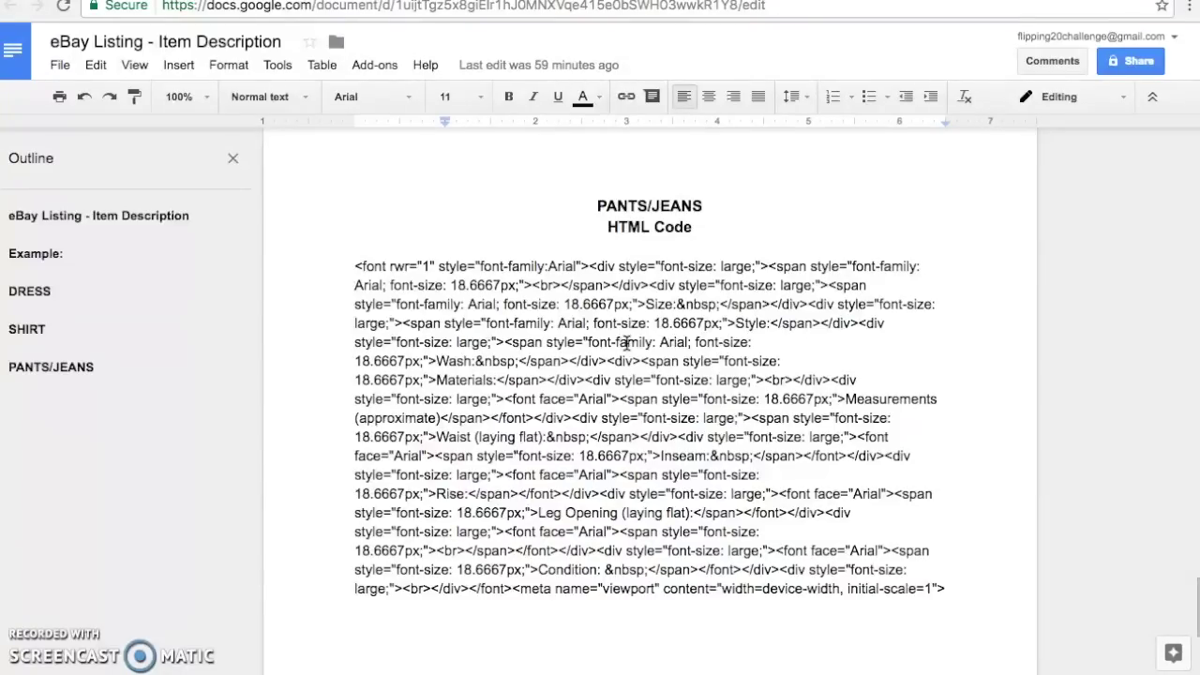
drag(957, 595, 321, 262)
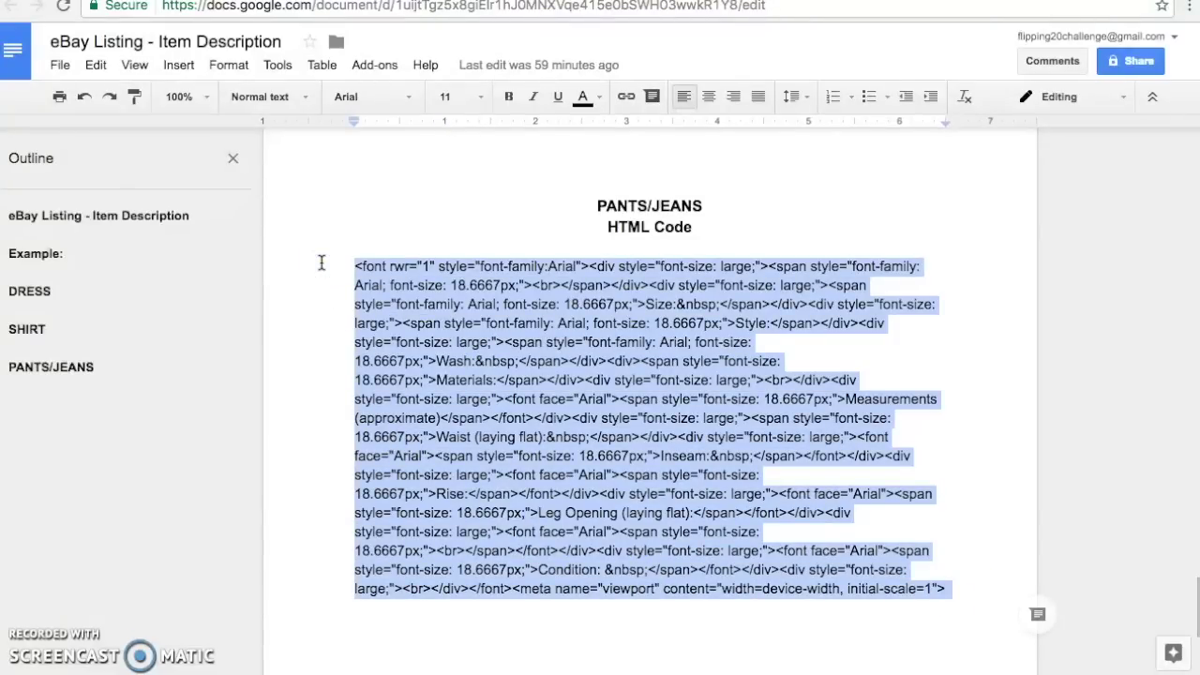